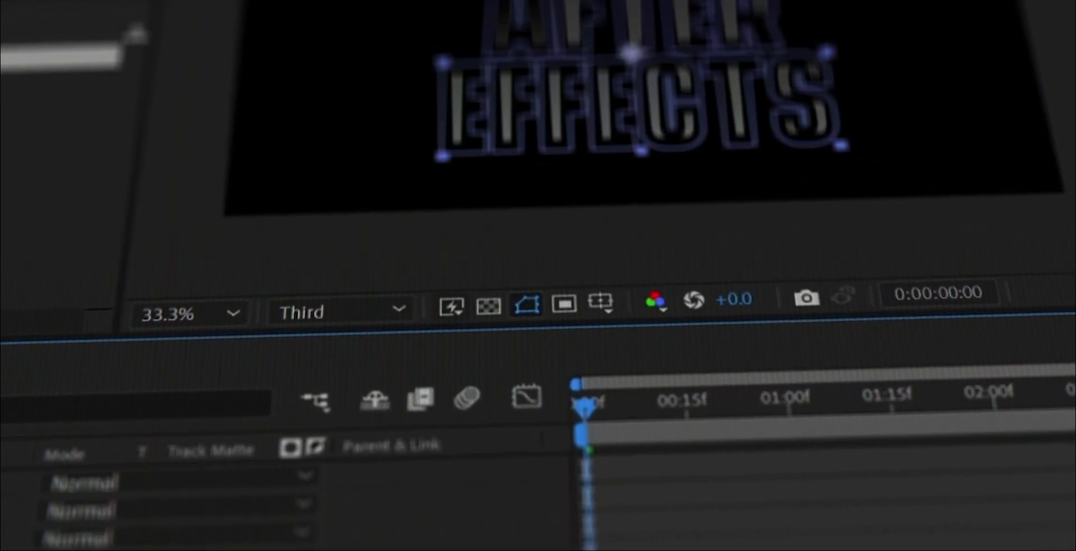
Play back the AFTER EFFECTS text reveal and show its keyframes in the Graph Editor.
{"action": "left_click", "coordinate": [782, 395]}
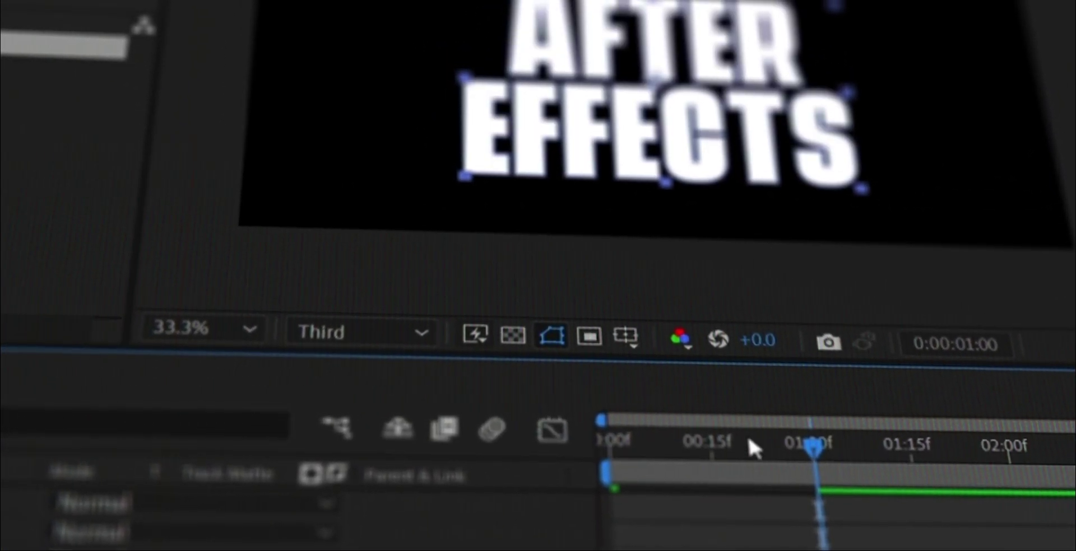
{"action": "left_click", "coordinate": [603, 432]}
{"action": "key", "text": "space"}
{"action": "left_click", "coordinate": [905, 433]}
{"action": "key", "text": "shift+F3"}
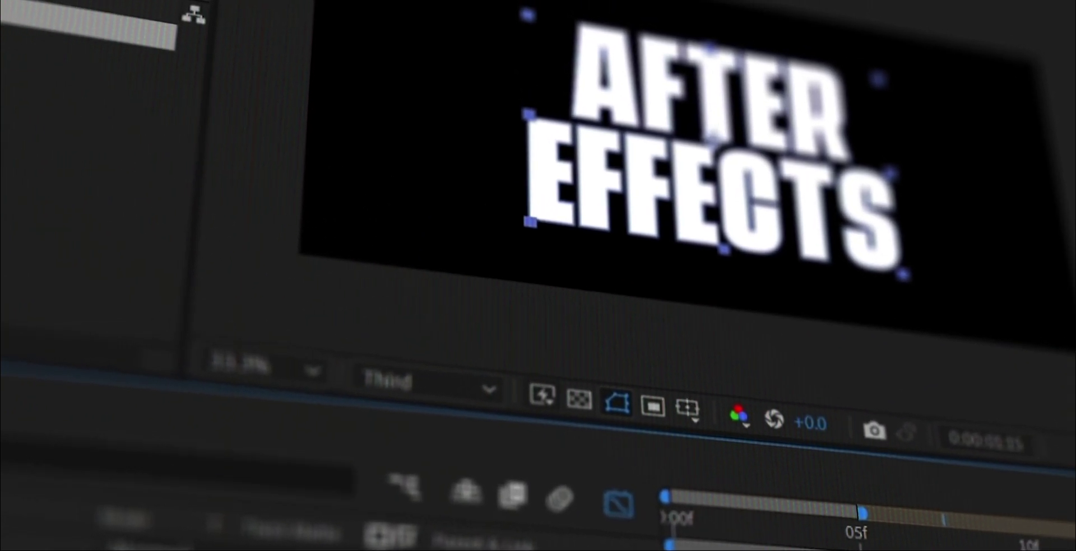
{"action": "key", "text": "Home"}
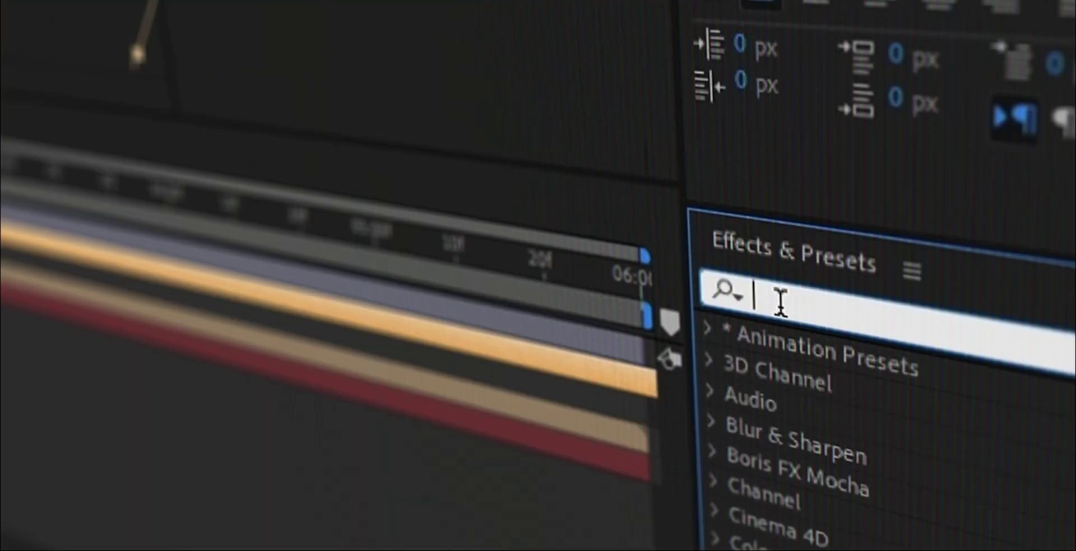
Search the effects for gradient and sample the Gradient Ramp's start and end colours.
{"action": "type", "text": "gradient"}
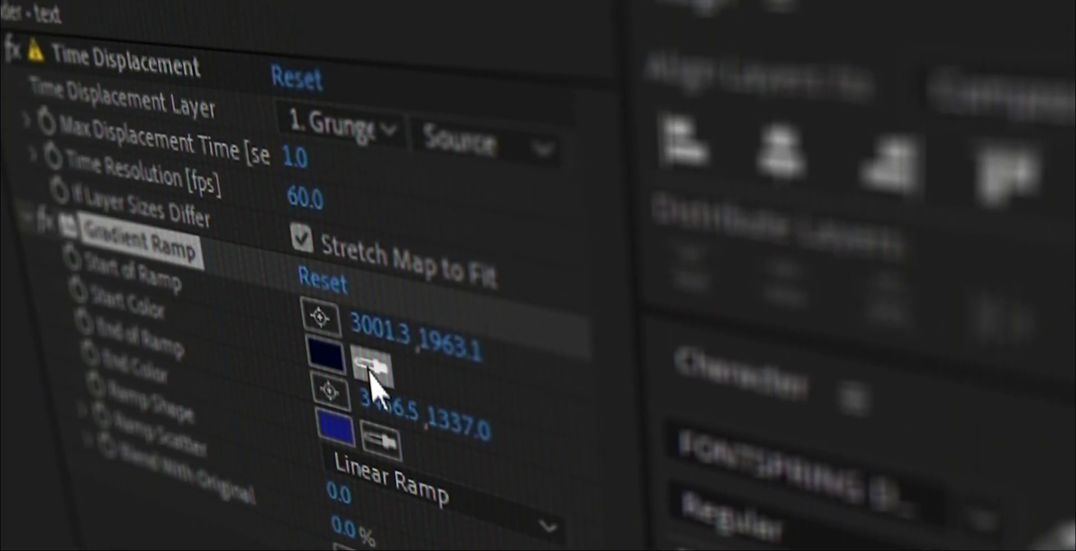
{"action": "left_click", "coordinate": [349, 93]}
{"action": "left_click", "coordinate": [359, 177]}
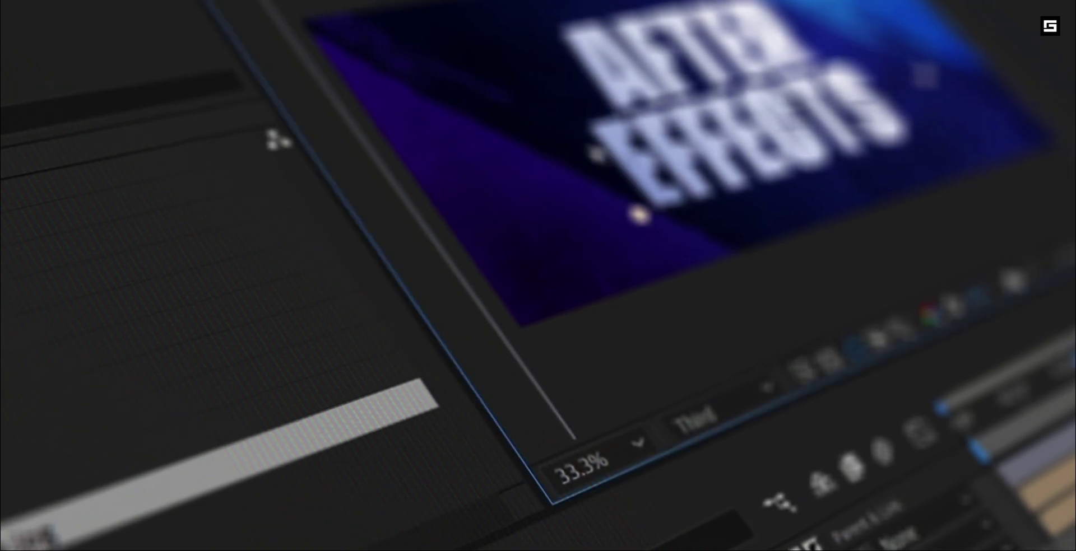
Scrub through and play back the AFTER EFFECTS title breaking up over the blue and purple background.
{"action": "left_click_drag", "start_coordinate": [1005, 416], "coordinate": [1014, 411]}
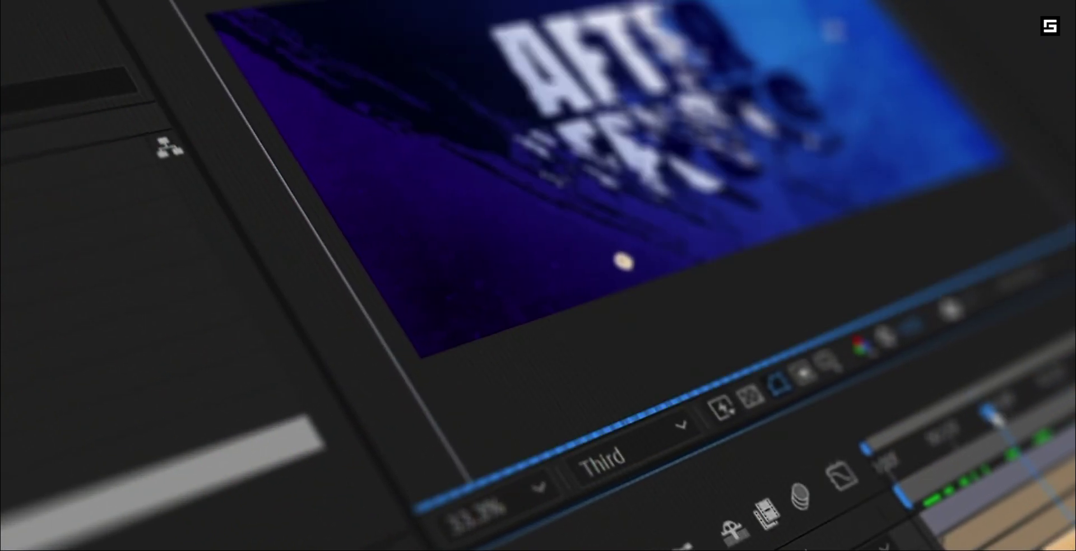
{"action": "left_click", "coordinate": [1046, 511]}
{"action": "left_click_drag", "start_coordinate": [958, 433], "coordinate": [1022, 407]}
{"action": "key", "text": "Home"}
{"action": "key", "text": "space"}
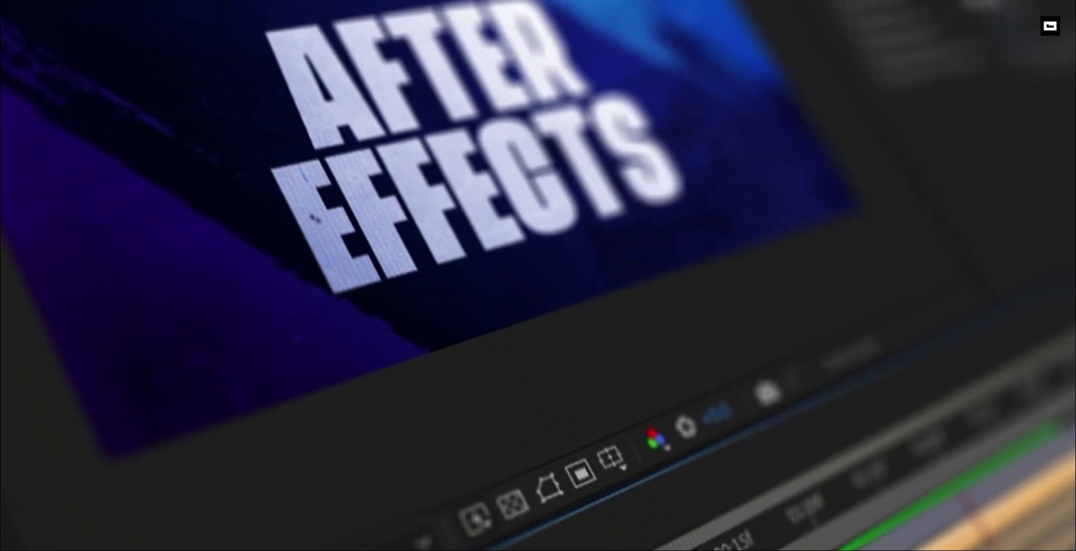
{"action": "left_click", "coordinate": [947, 437]}
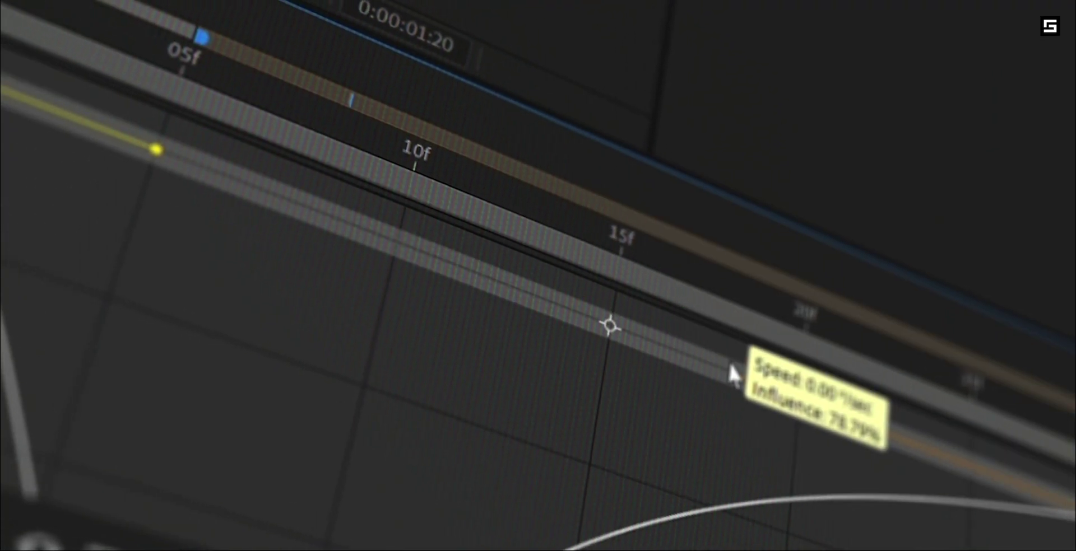
Adjust the keyframe's easing influence in the speed graph and preview the animation.
{"action": "left_click_drag", "start_coordinate": [731, 373], "coordinate": [629, 343]}
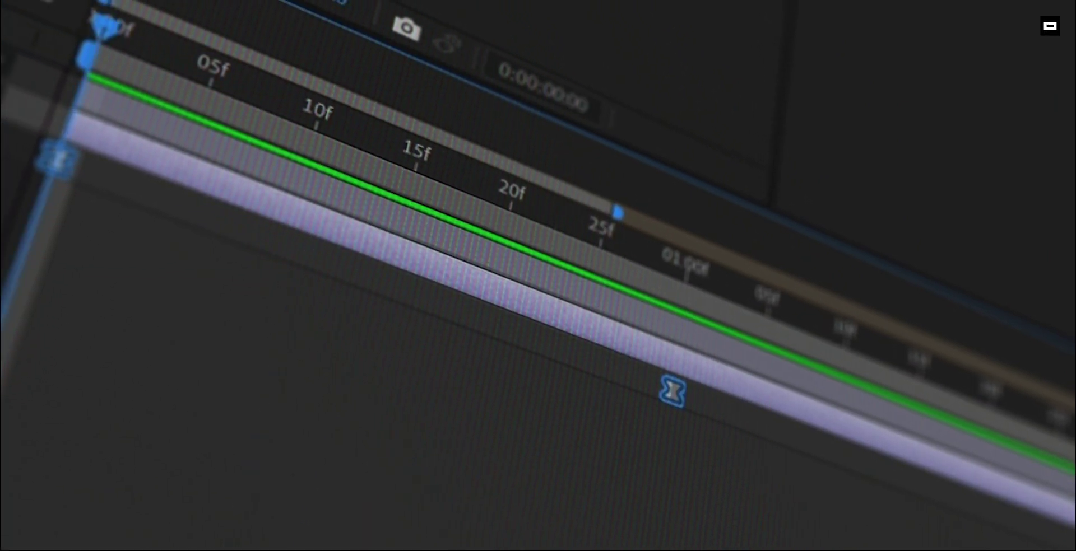
{"action": "left_click", "coordinate": [847, 376]}
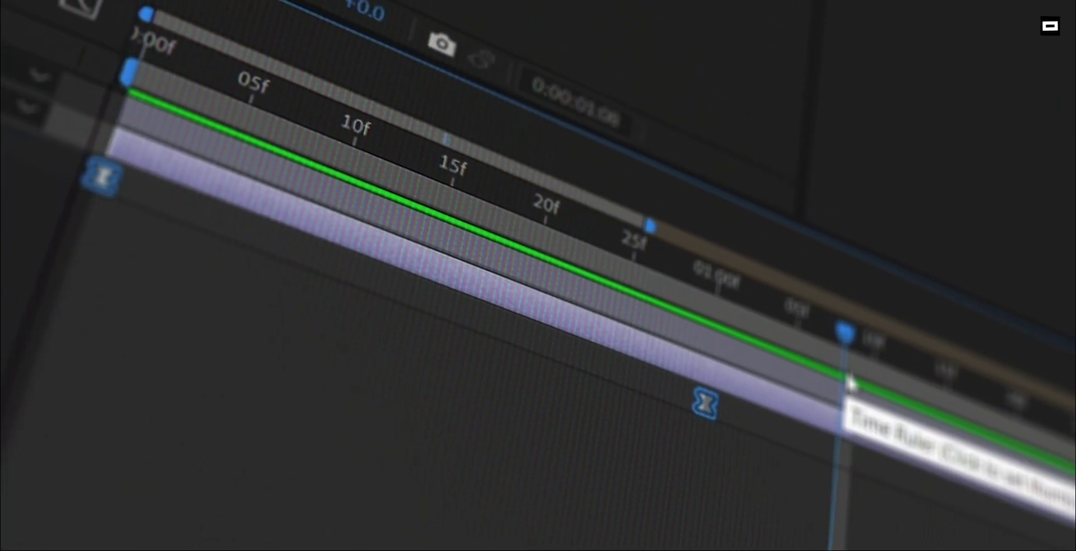
{"action": "key", "text": "space"}
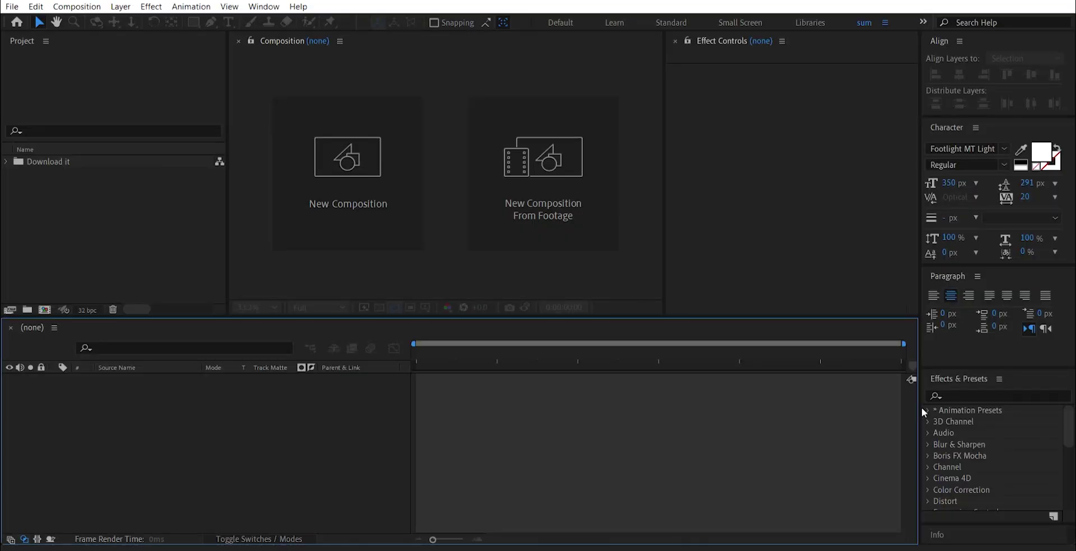
Create a composition named text at 1920 × 880 px, 30 frames per second and 6 seconds long.
{"action": "left_click", "coordinate": [343, 180]}
{"action": "type", "text": "text"}
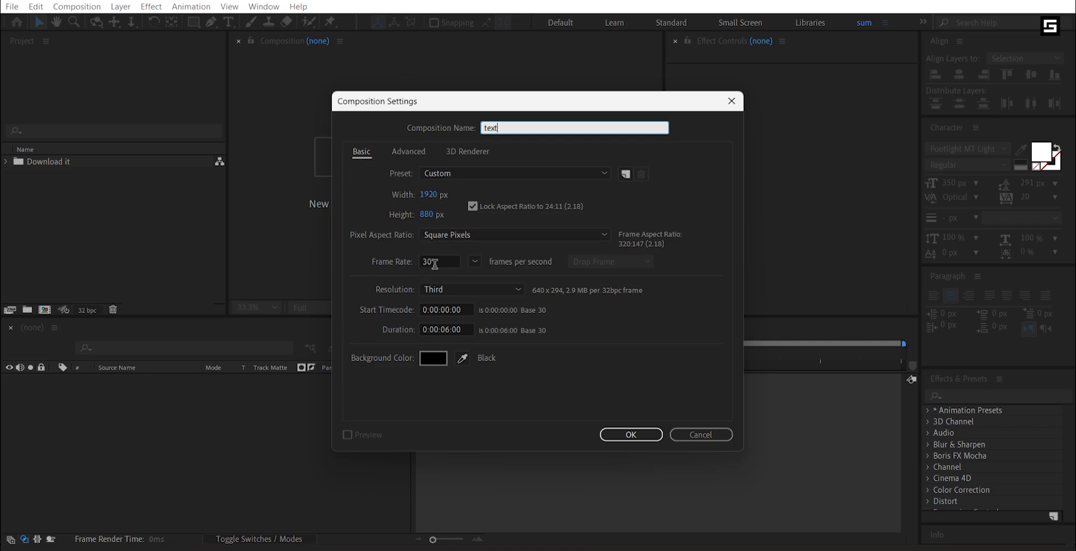
{"action": "left_click", "coordinate": [632, 435]}
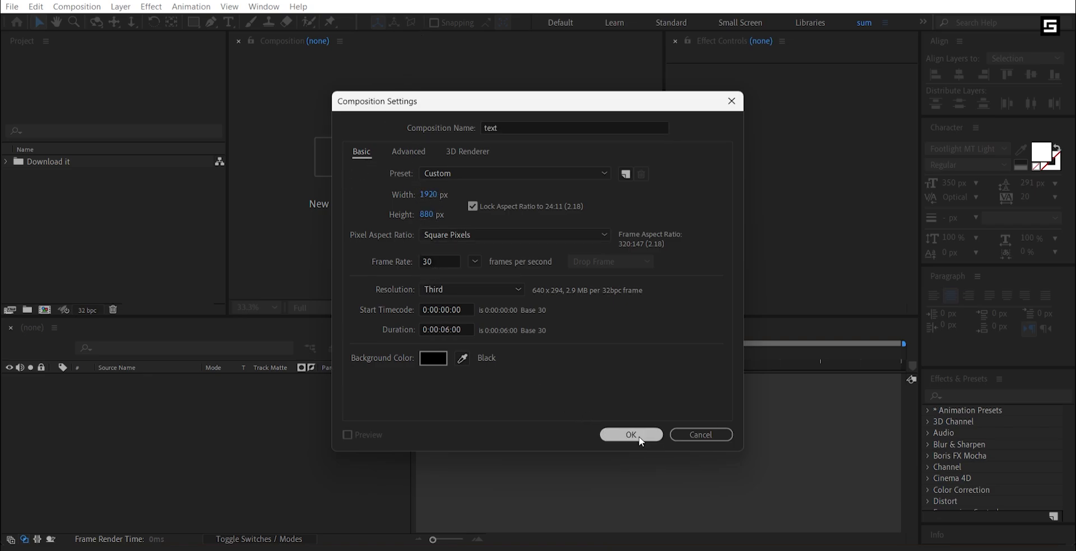
Add a text layer reading AFTER EFFECTS, with each word on its own line.
{"action": "right_click", "coordinate": [198, 403]}
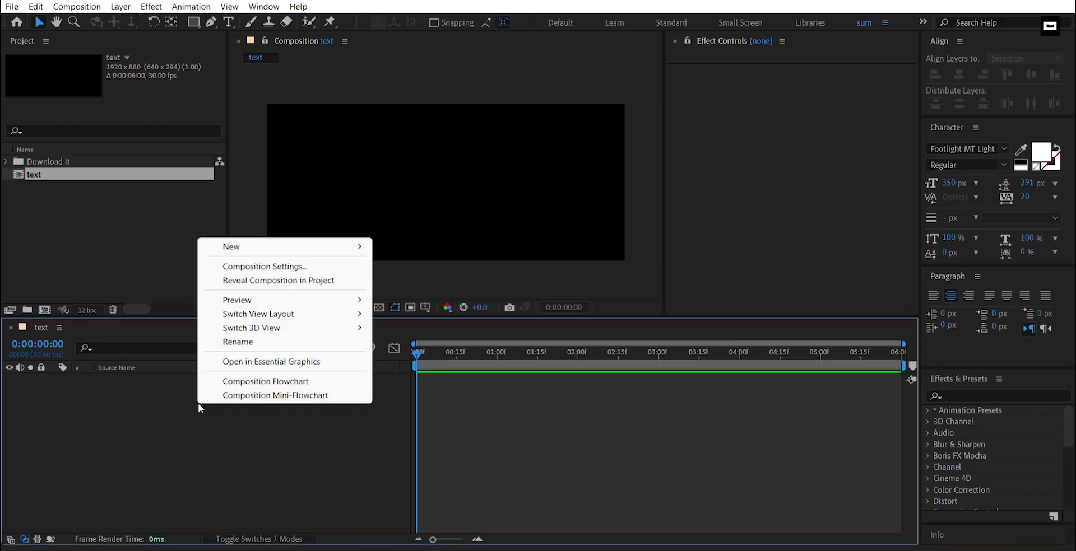
{"action": "mouse_move", "coordinate": [241, 248]}
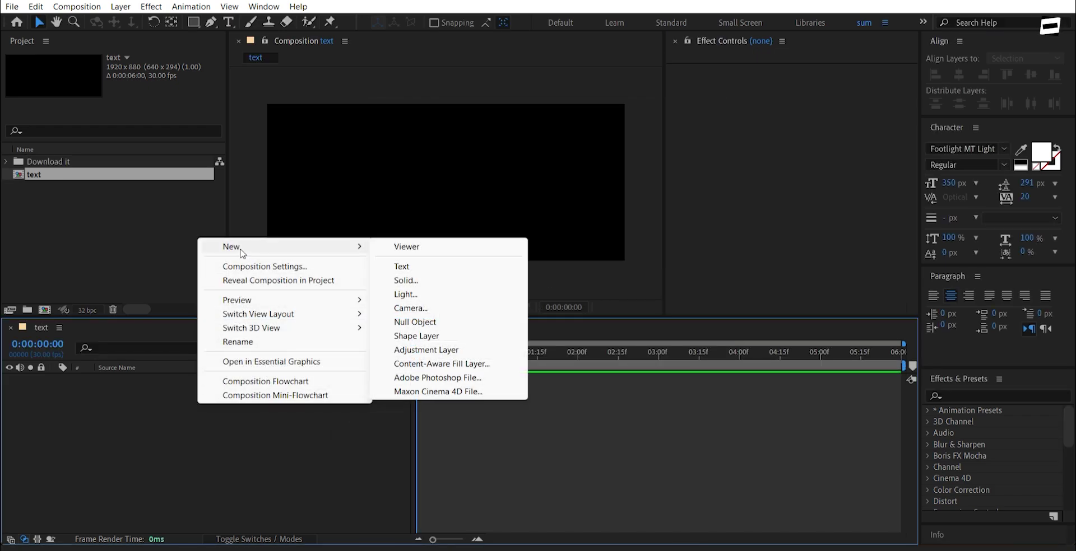
{"action": "left_click", "coordinate": [402, 267]}
{"action": "type", "text": "AF"}
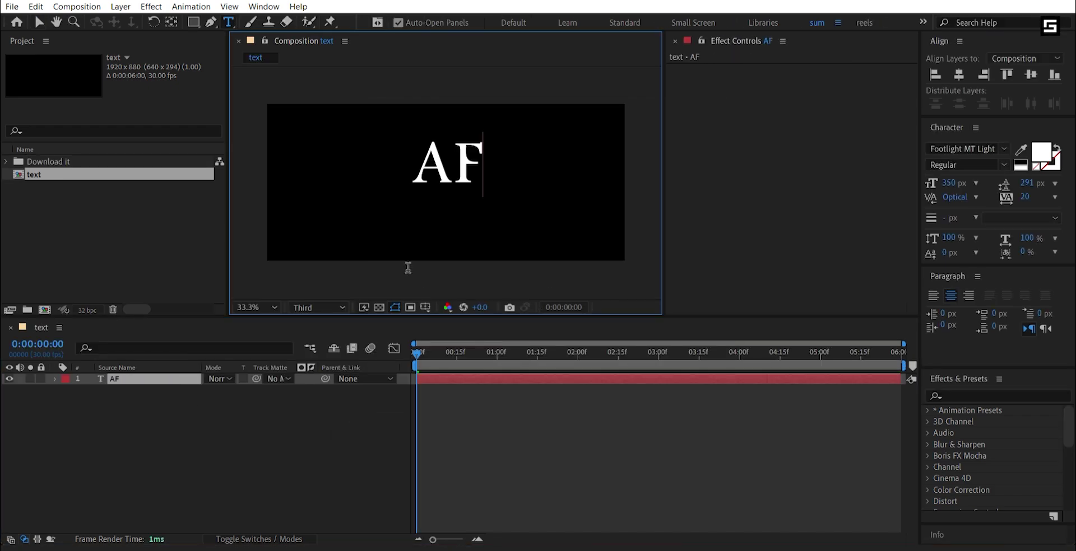
{"action": "type", "text": "TER"}
{"action": "key", "text": "Return"}
{"action": "type", "text": "EFFECTS"}
Set all of the title's text in a heavy FONTSPRING DEMO - Vanguard CF font.
{"action": "key", "text": "ctrl+a"}
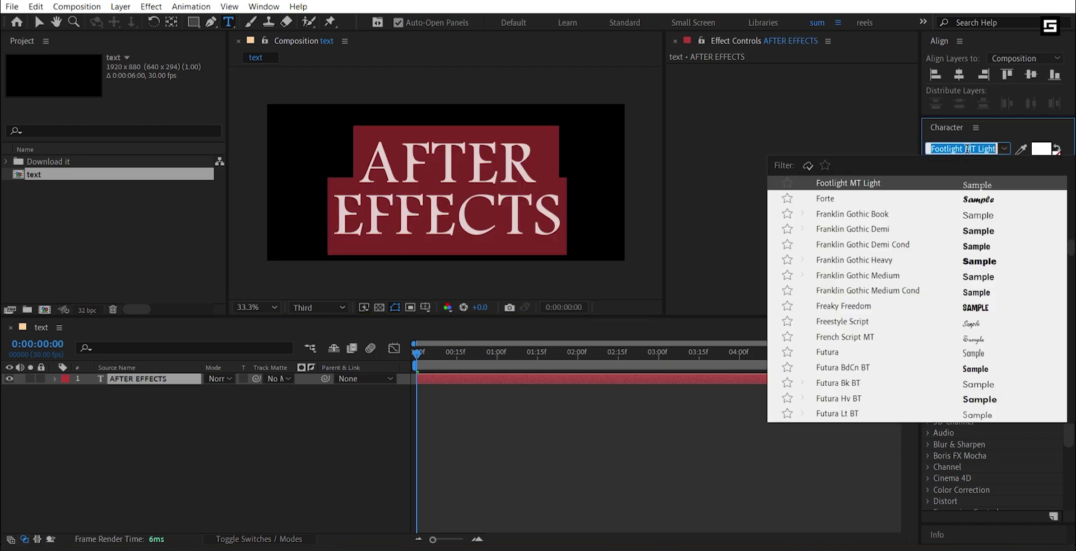
{"action": "type", "text": "VANGU"}
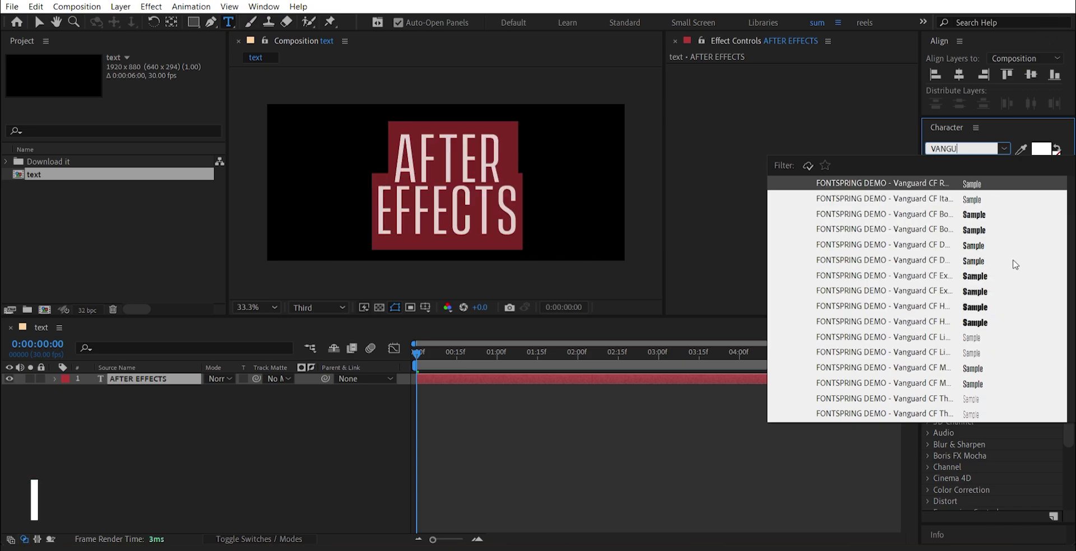
{"action": "key", "text": "Return"}
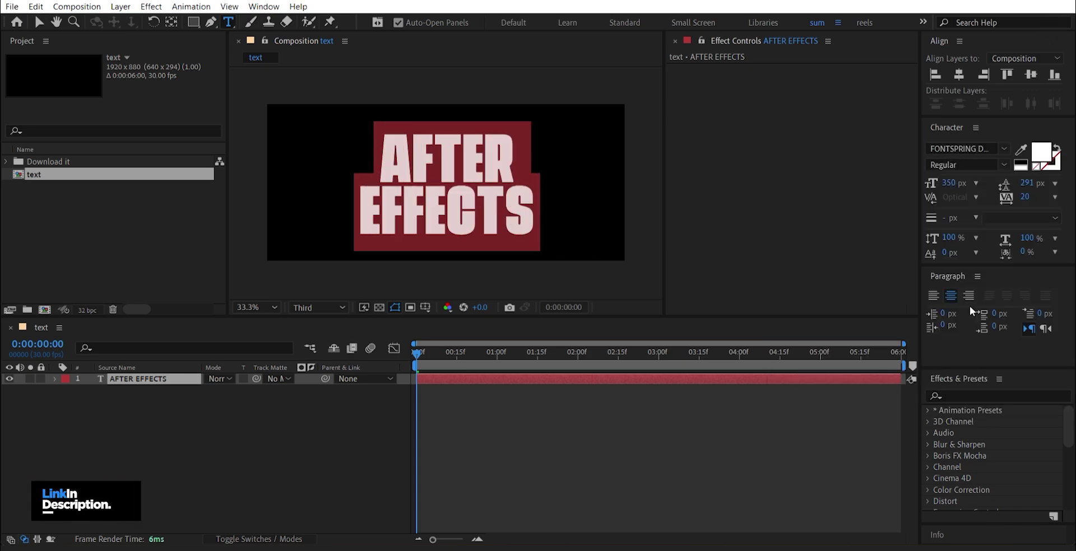
Finish editing the text and centre the layer horizontally and vertically in the composition.
{"action": "left_click", "coordinate": [39, 22]}
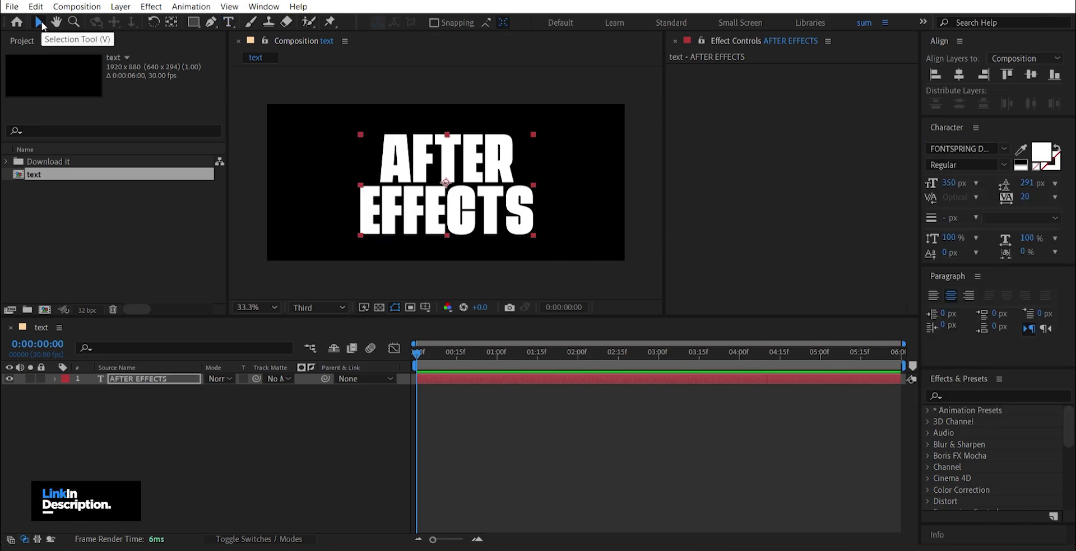
{"action": "left_click", "coordinate": [960, 75]}
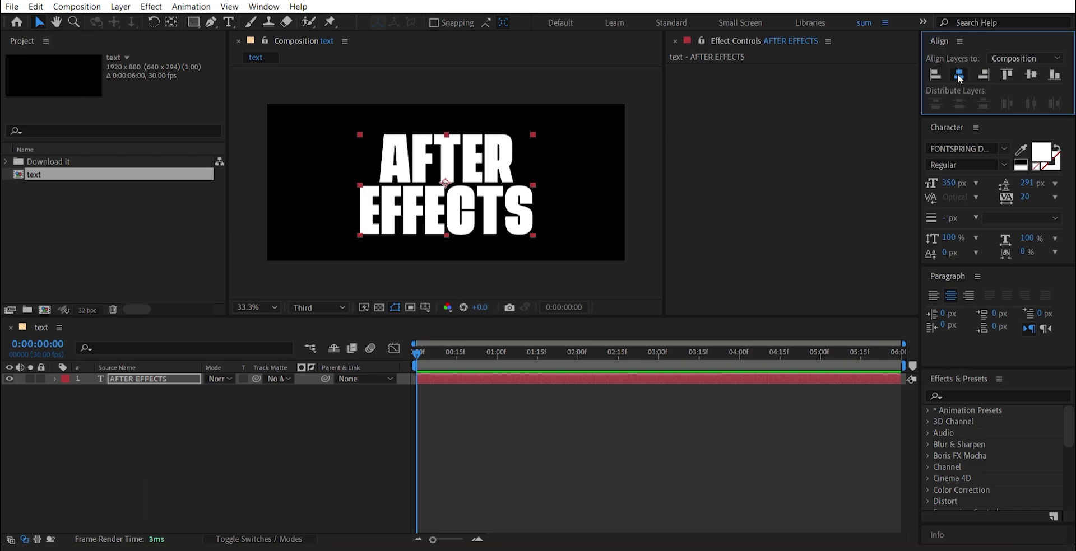
{"action": "left_click", "coordinate": [1029, 77]}
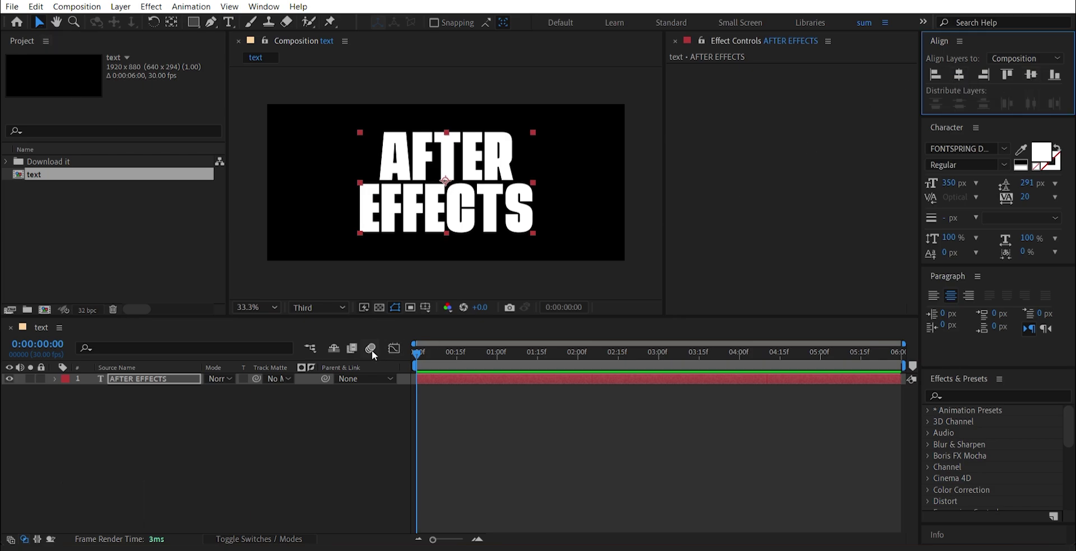
Create shape outlines from the AFTER EFFECTS text layer.
{"action": "right_click", "coordinate": [168, 379]}
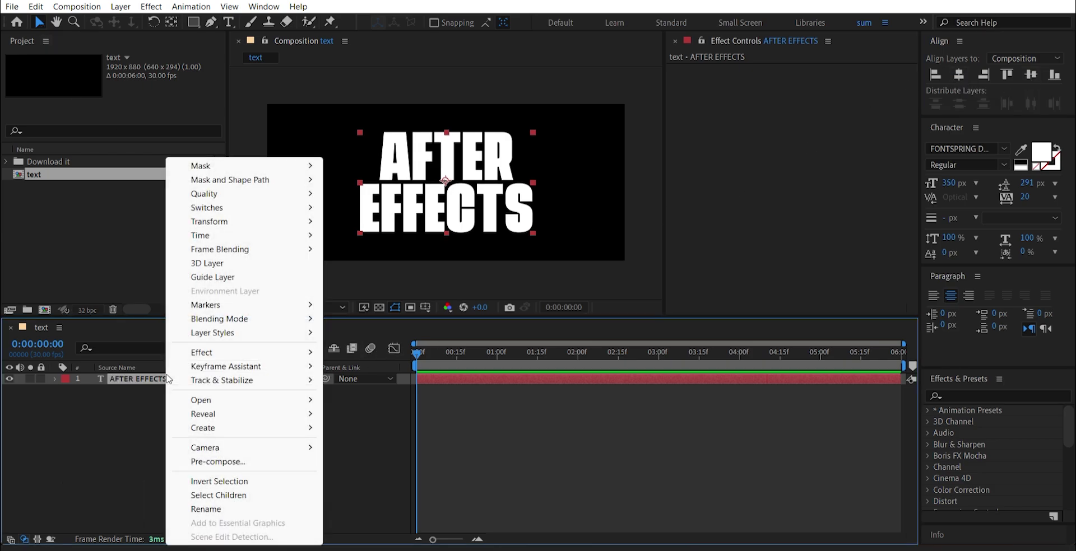
{"action": "mouse_move", "coordinate": [247, 434]}
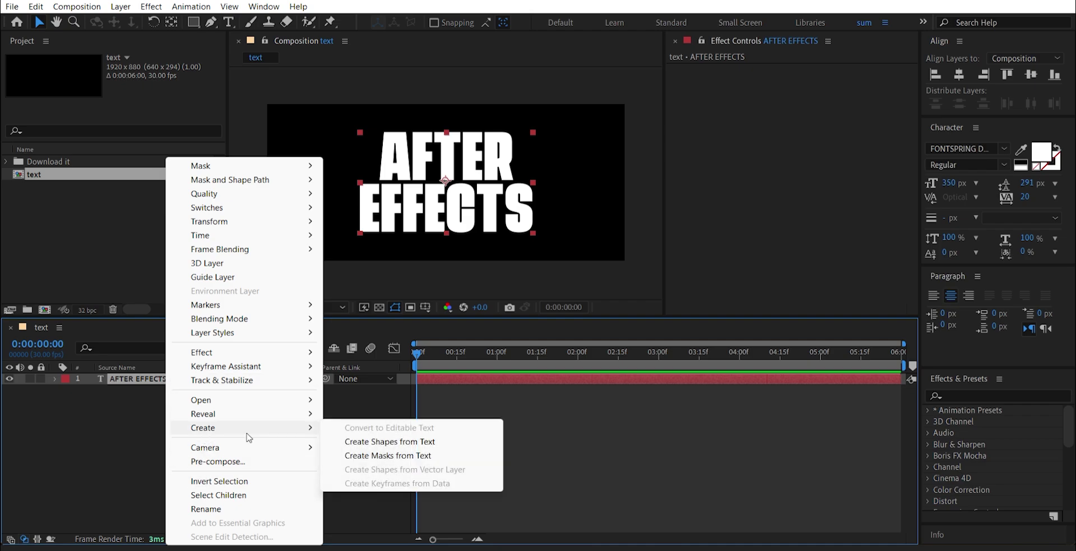
{"action": "left_click", "coordinate": [340, 444]}
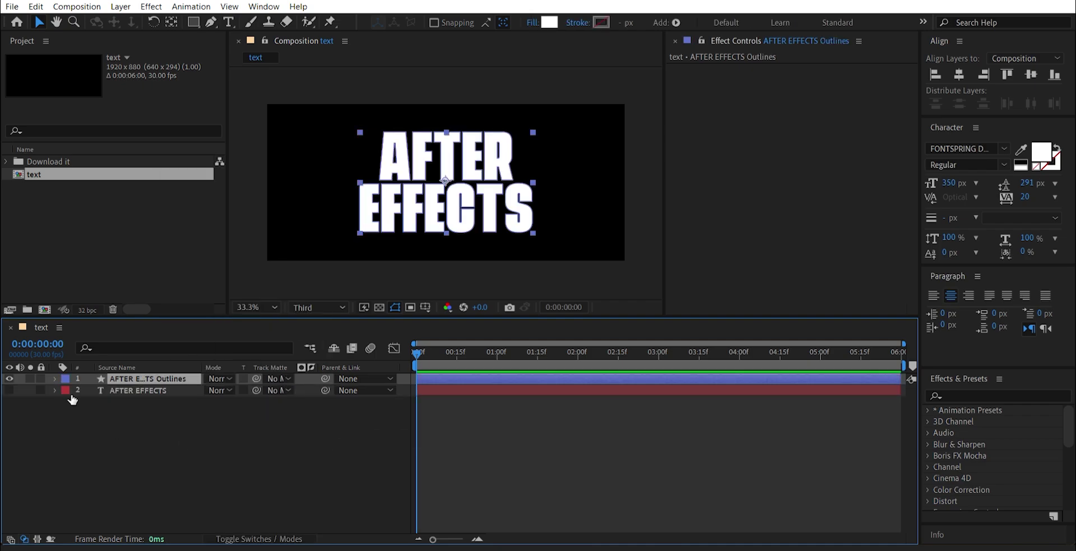
Add Offset Paths to the outlines layer and set its Amount to -38.
{"action": "left_click", "coordinate": [55, 379]}
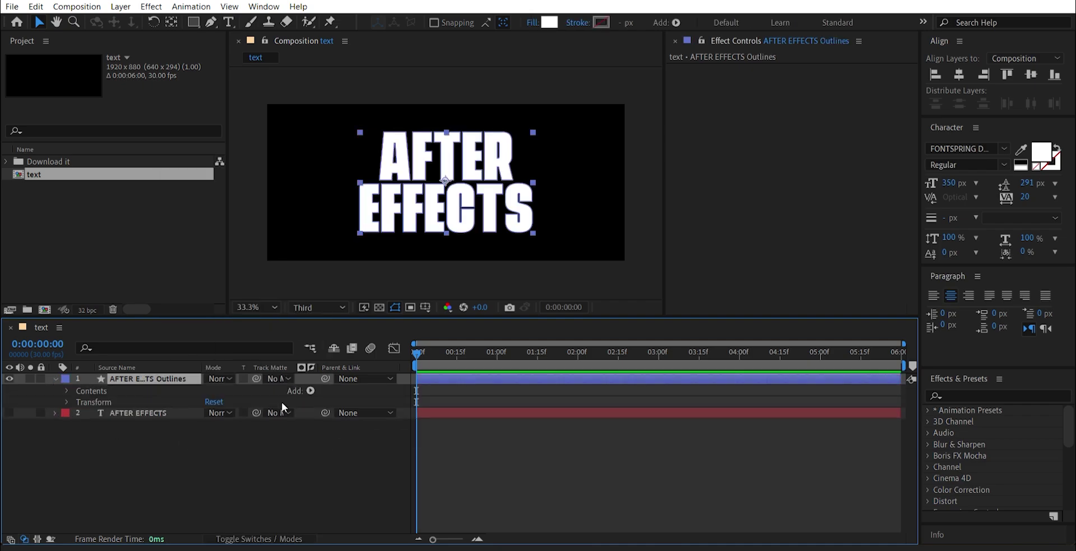
{"action": "left_click", "coordinate": [310, 391]}
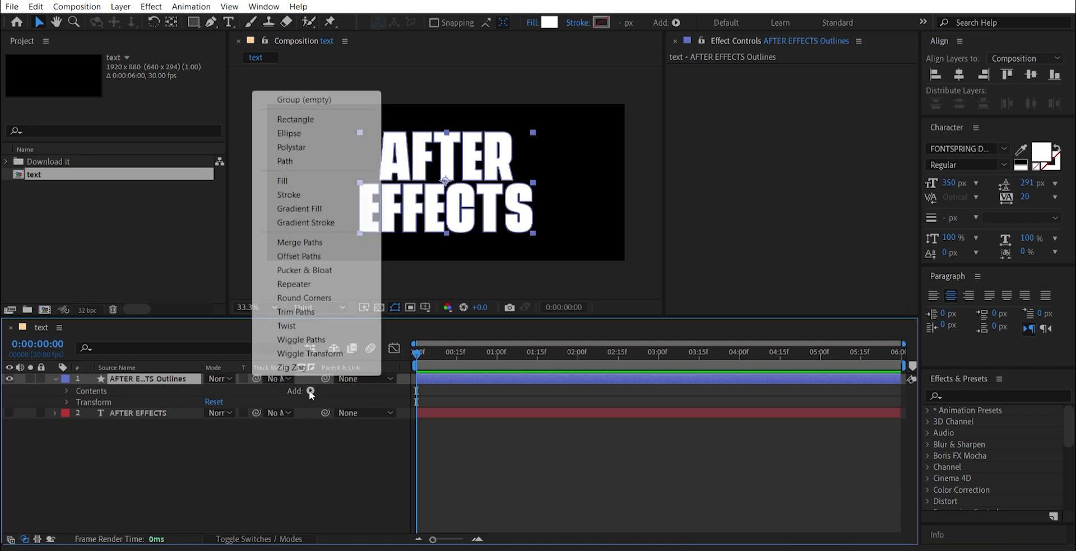
{"action": "left_click", "coordinate": [299, 257]}
{"action": "scroll", "coordinate": [61, 461], "scroll_direction": "down", "scroll_amount": 2}
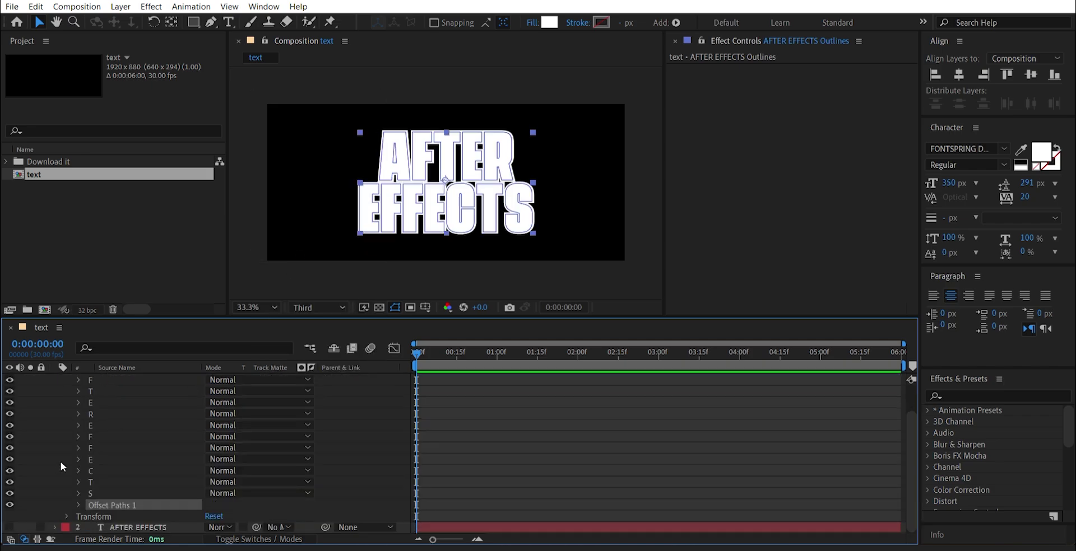
{"action": "left_click", "coordinate": [77, 506]}
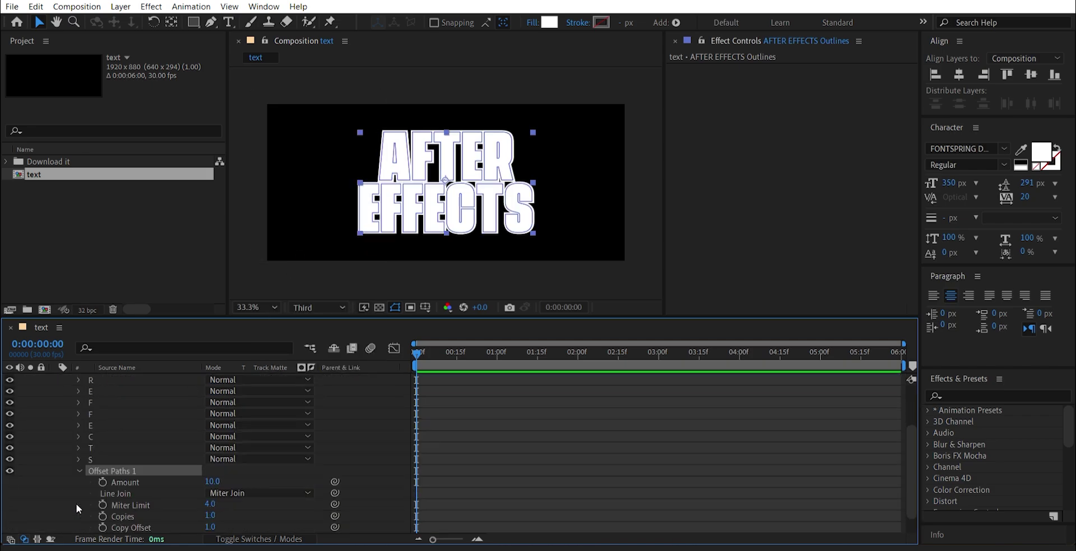
{"action": "left_click_drag", "start_coordinate": [212, 458], "coordinate": [191, 466]}
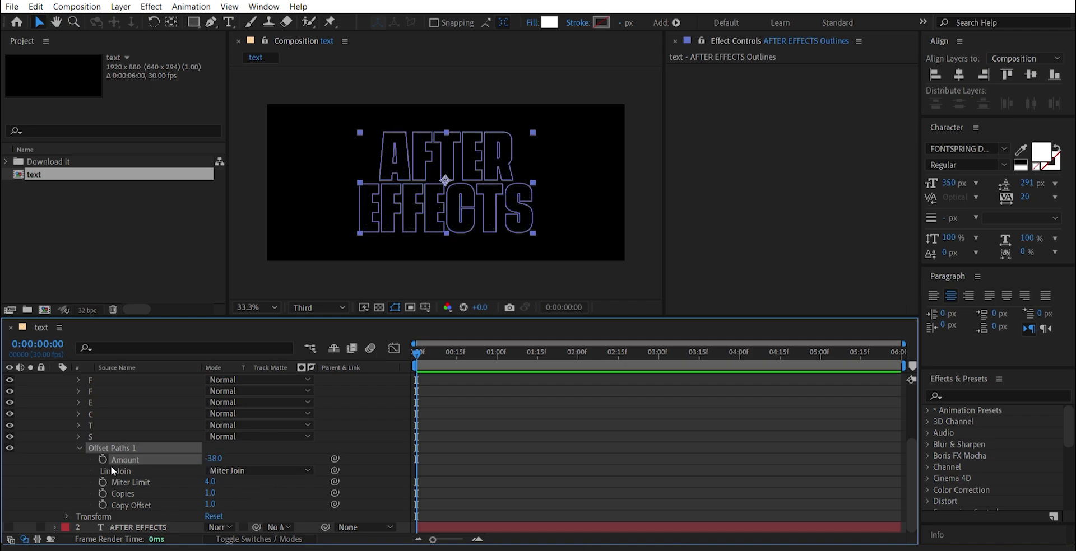
Keyframe the Offset Paths Amount at the start of the composition and set it to 0 at 1 second.
{"action": "left_click", "coordinate": [497, 355]}
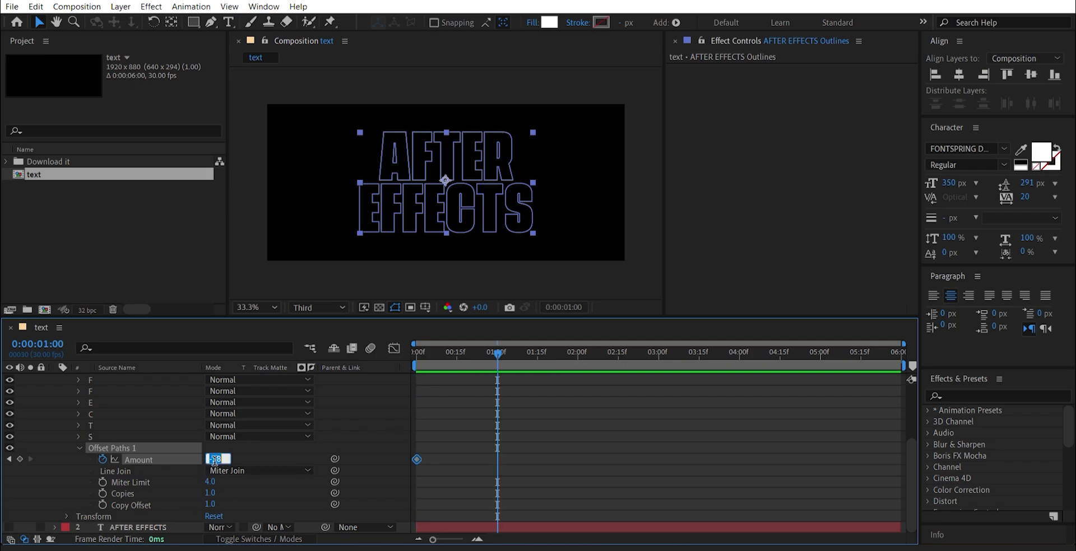
{"action": "type", "text": "0"}
{"action": "key", "text": "Return"}
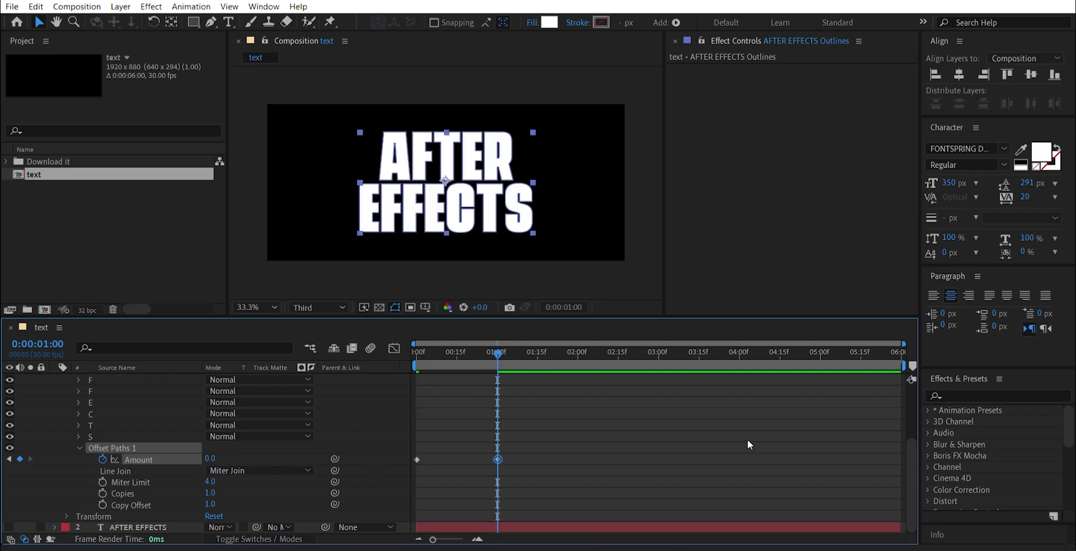
Play back the Offset Paths text reveal from the start of the composition.
{"action": "left_click_drag", "start_coordinate": [484, 352], "coordinate": [357, 372]}
{"action": "key", "text": "space"}
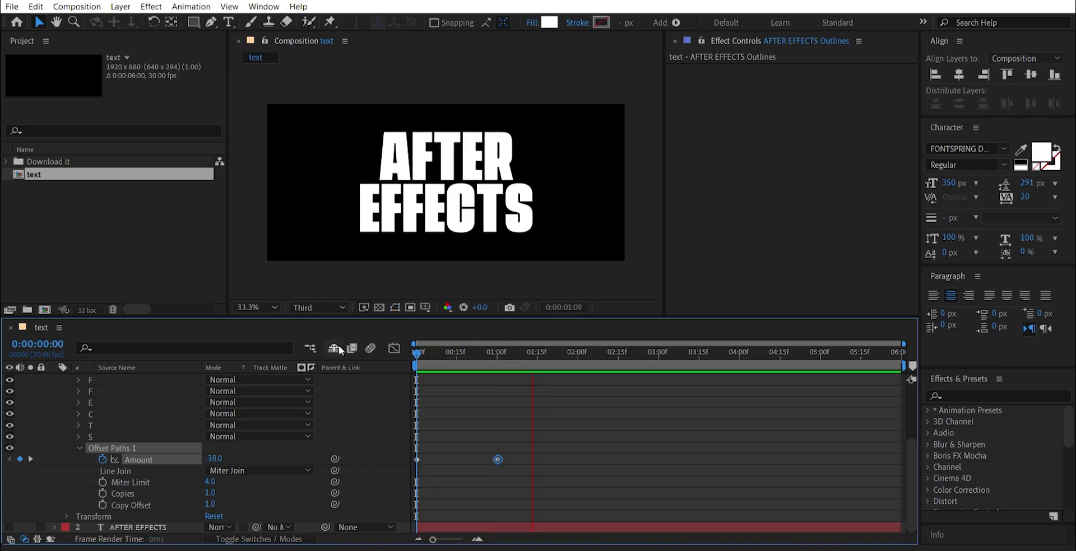
{"action": "key", "text": "space"}
Apply Easy Ease to both Offset Paths Amount keyframes.
{"action": "left_click_drag", "start_coordinate": [529, 439], "coordinate": [377, 479]}
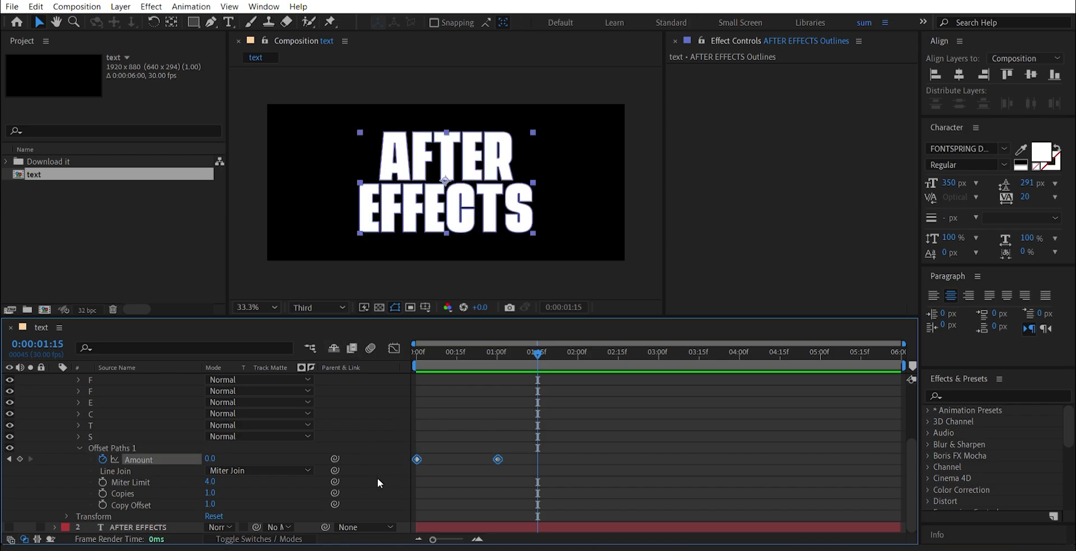
{"action": "right_click", "coordinate": [497, 461]}
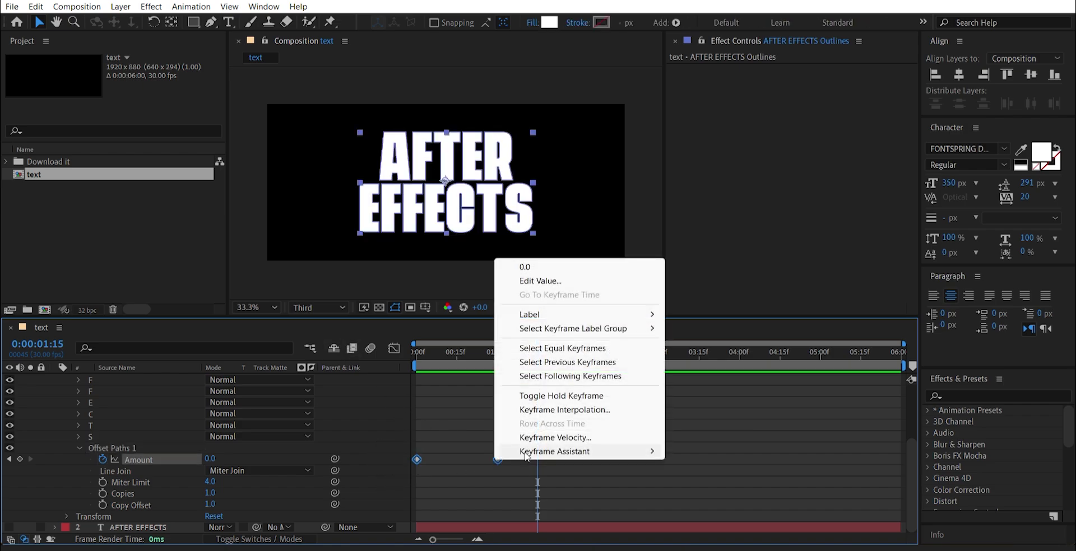
{"action": "mouse_move", "coordinate": [527, 455]}
{"action": "left_click", "coordinate": [704, 368]}
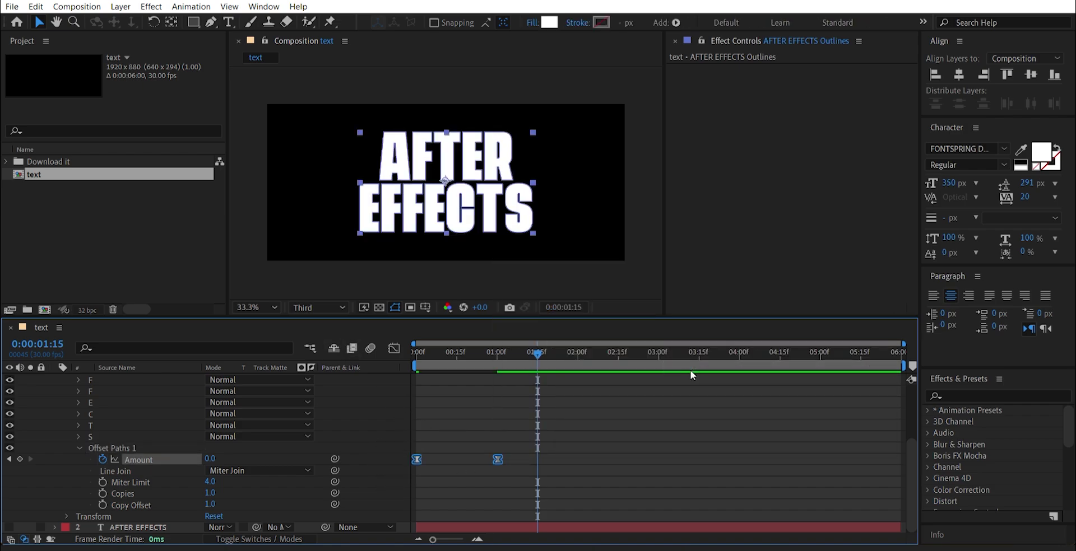
Extend the ease handles of both Amount keyframes to about frames 12 and 18, shaping the speed graph into a sharp central peak.
{"action": "left_click", "coordinate": [395, 349]}
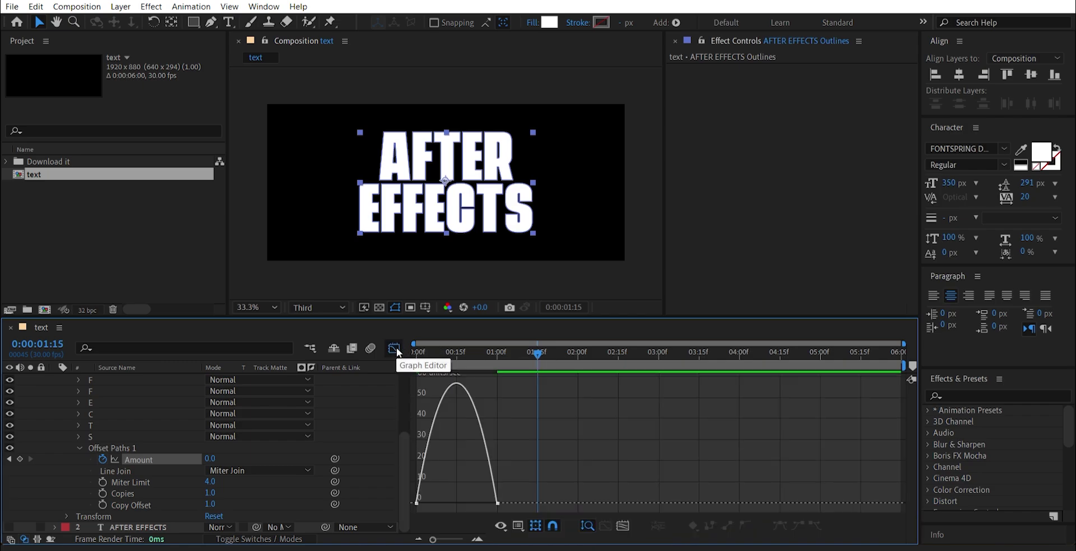
{"action": "left_click", "coordinate": [612, 527]}
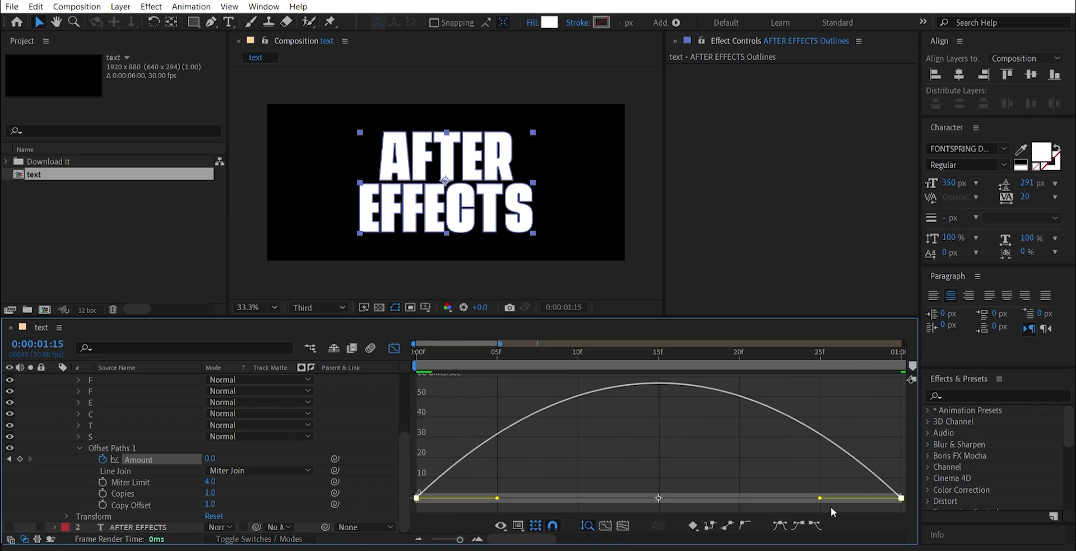
{"action": "left_click_drag", "start_coordinate": [819, 499], "coordinate": [705, 499]}
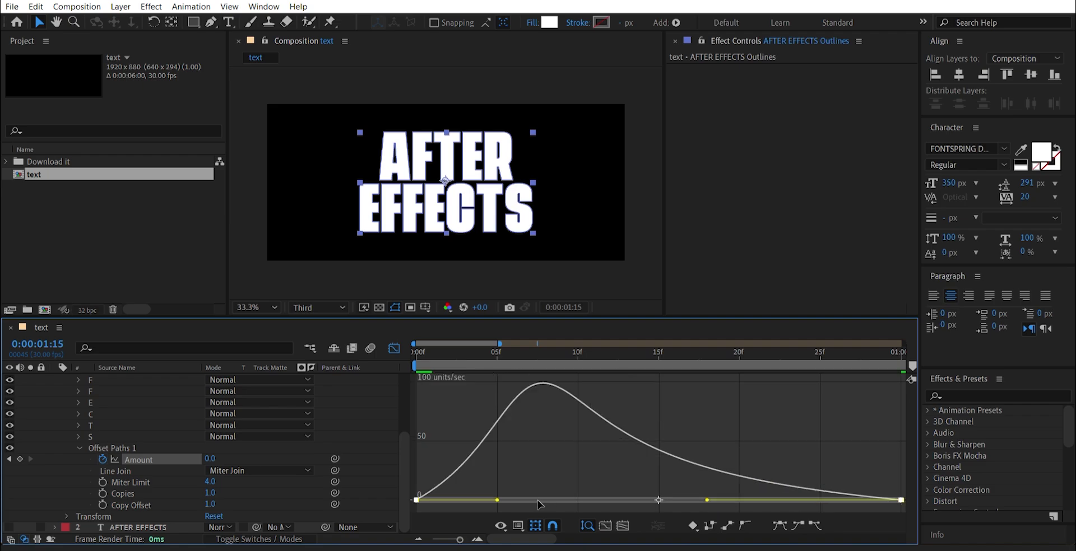
{"action": "left_click_drag", "start_coordinate": [500, 501], "coordinate": [615, 499]}
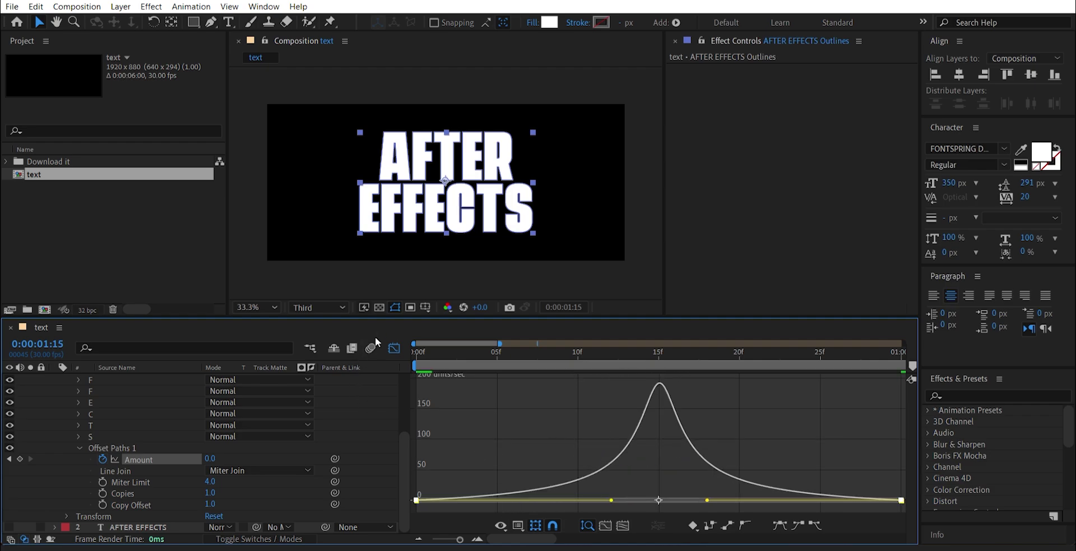
{"action": "left_click", "coordinate": [394, 347]}
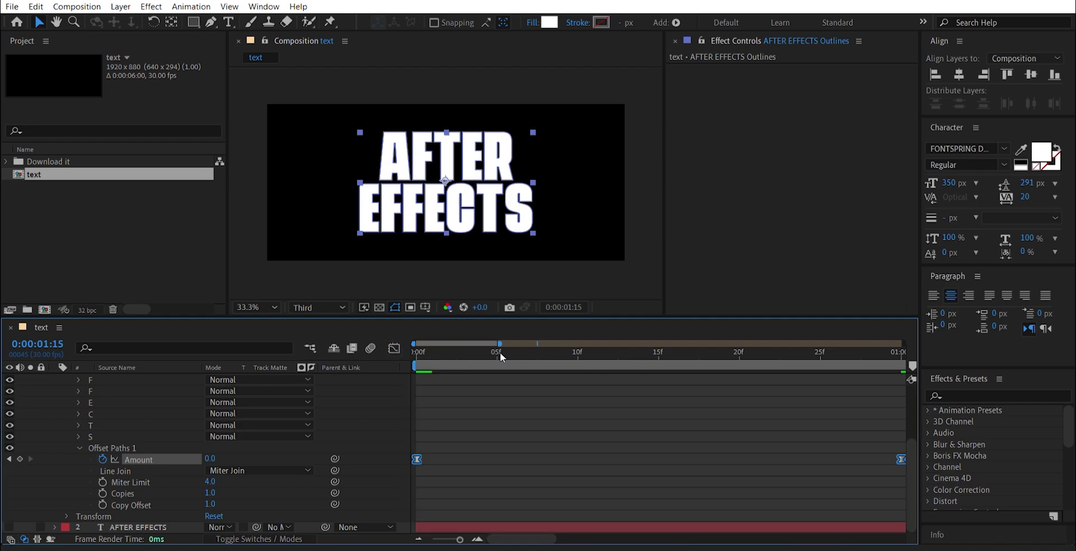
Play back the eased text reveal from the start and return the current time to frame 0.
{"action": "left_click_drag", "start_coordinate": [500, 352], "coordinate": [361, 355]}
{"action": "key", "text": "space"}
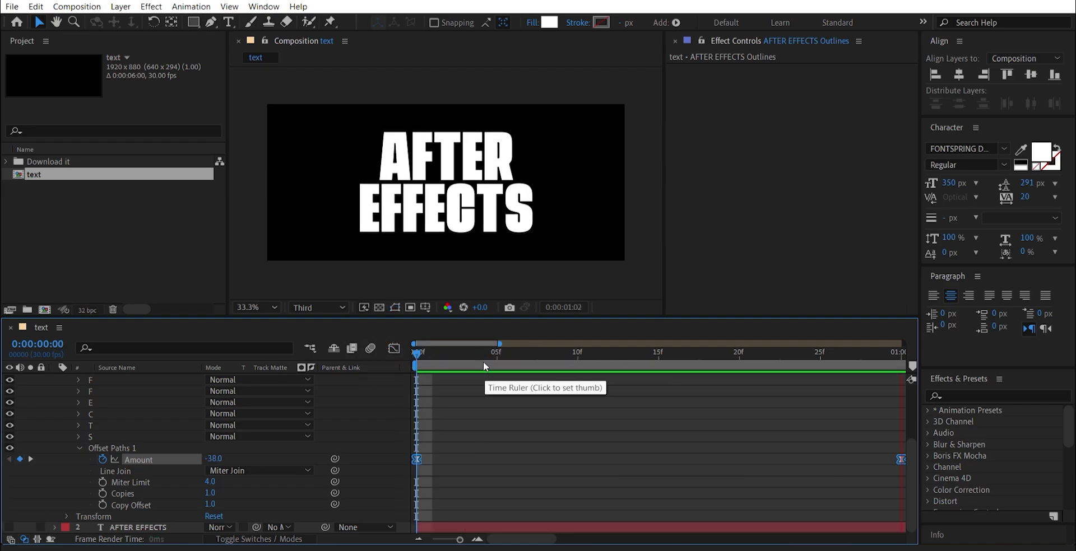
{"action": "key", "text": "space"}
{"action": "key", "text": "space"}
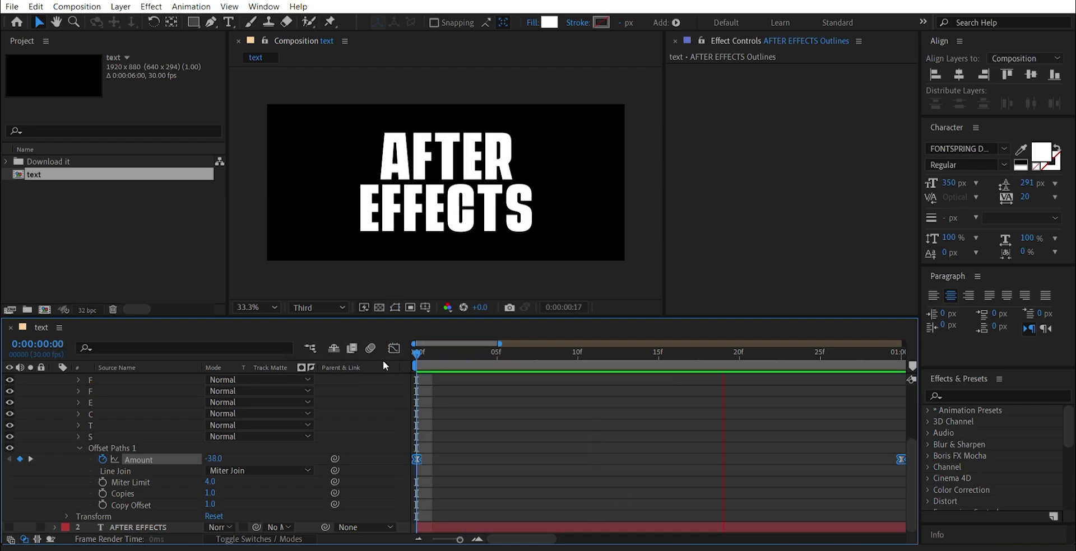
{"action": "left_click", "coordinate": [488, 357]}
{"action": "left_click_drag", "start_coordinate": [488, 358], "coordinate": [341, 369]}
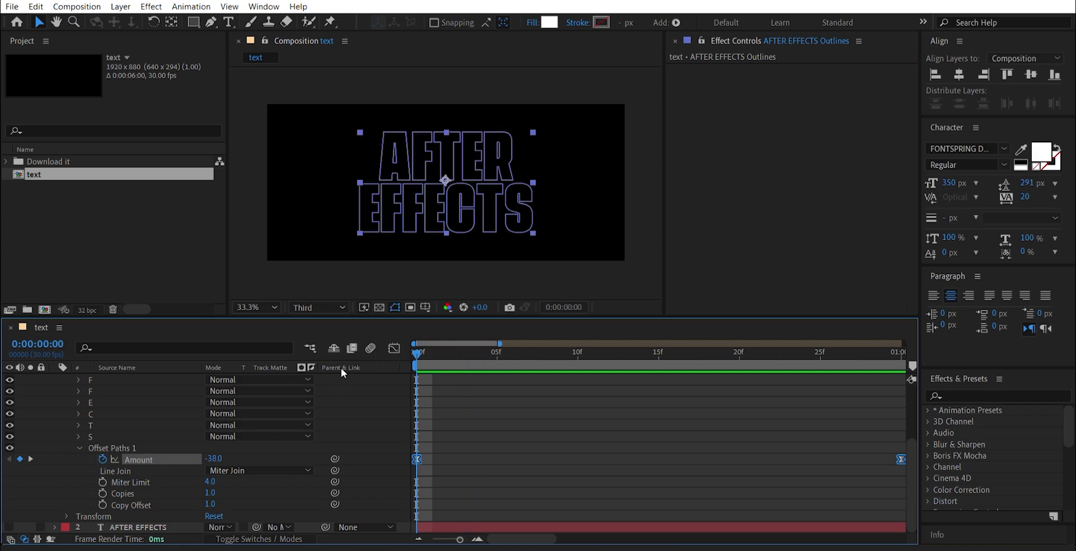
Create a 1920 x 880 px, 30 fps, 6-second composition named render and add a full-size black solid named bg.
{"action": "key", "text": "ctrl+n"}
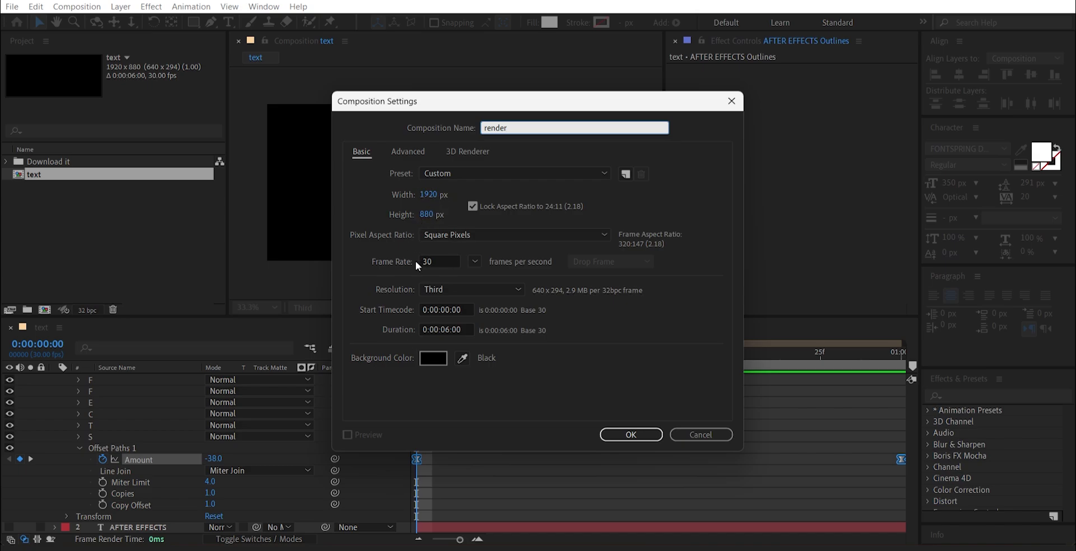
{"action": "left_click", "coordinate": [631, 436]}
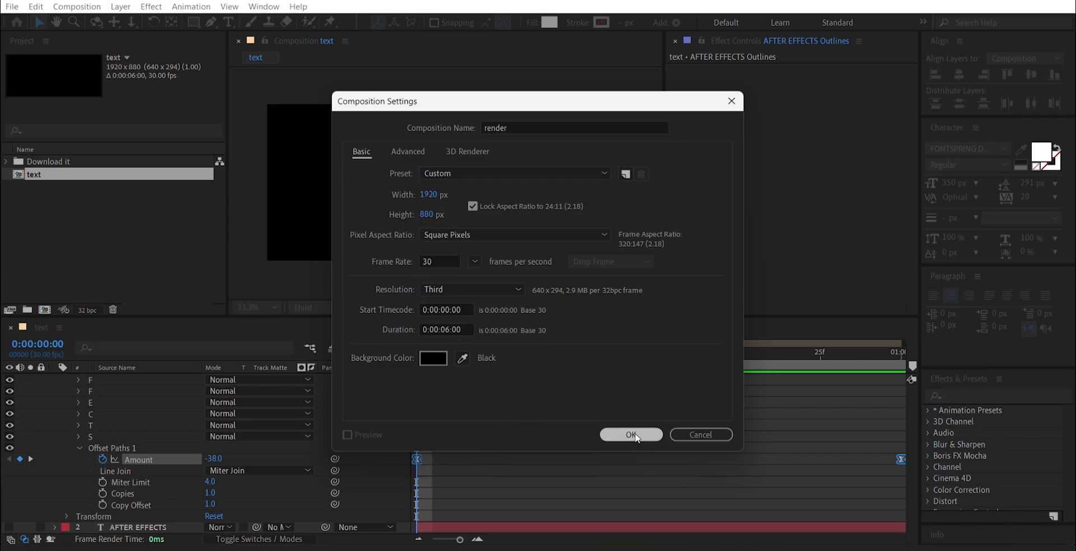
{"action": "right_click", "coordinate": [270, 435]}
{"action": "mouse_move", "coordinate": [341, 275]}
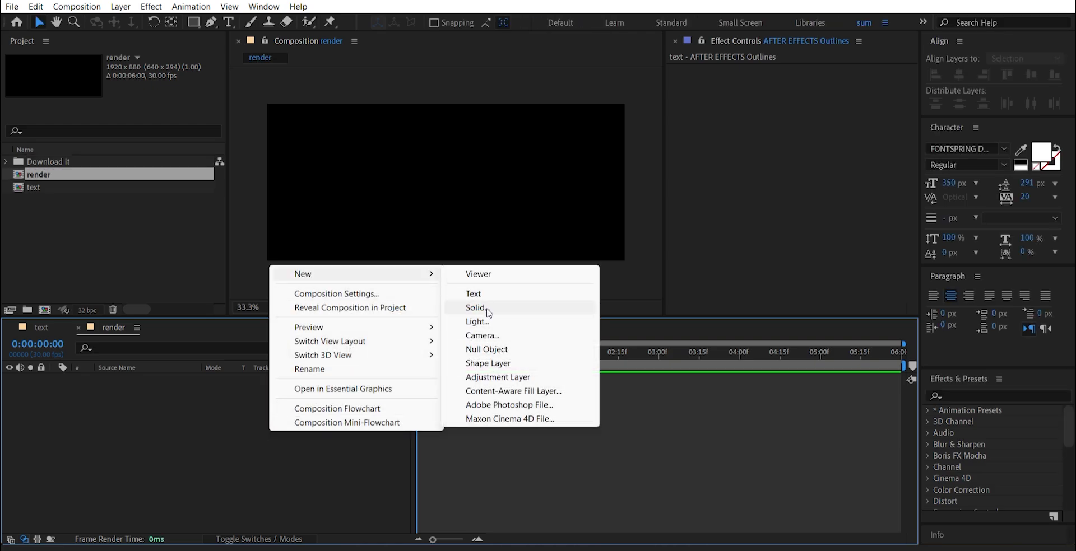
{"action": "left_click", "coordinate": [476, 307]}
{"action": "type", "text": "bg"}
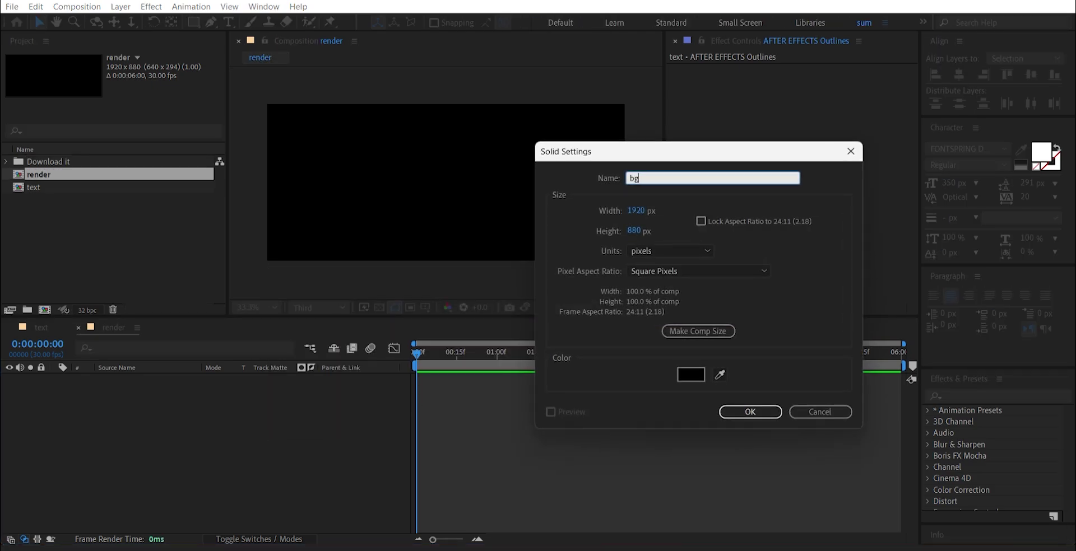
{"action": "left_click", "coordinate": [750, 412]}
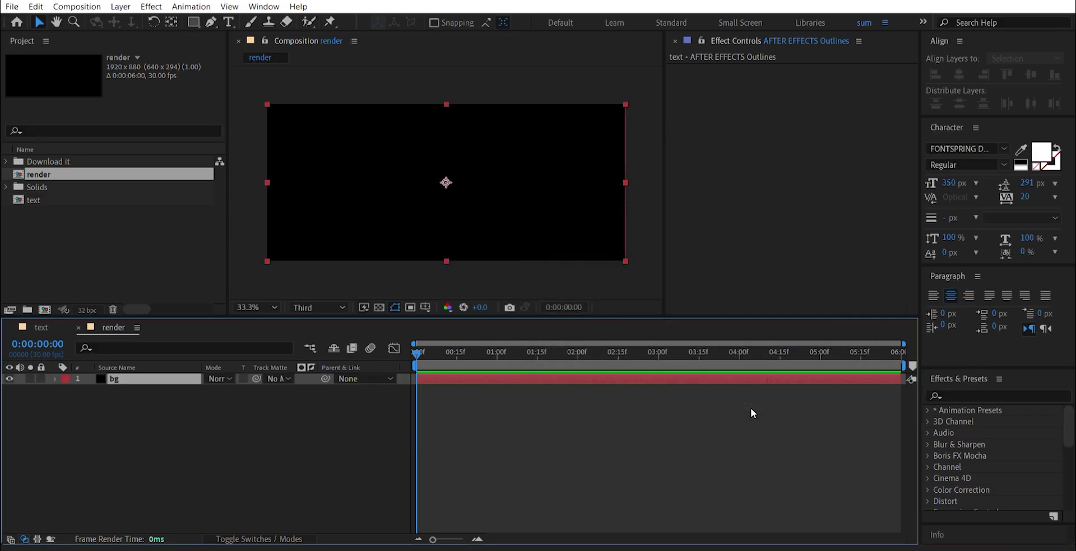
Apply the Gradient Ramp effect to the bg layer.
{"action": "left_click", "coordinate": [960, 395]}
{"action": "type", "text": "gra"}
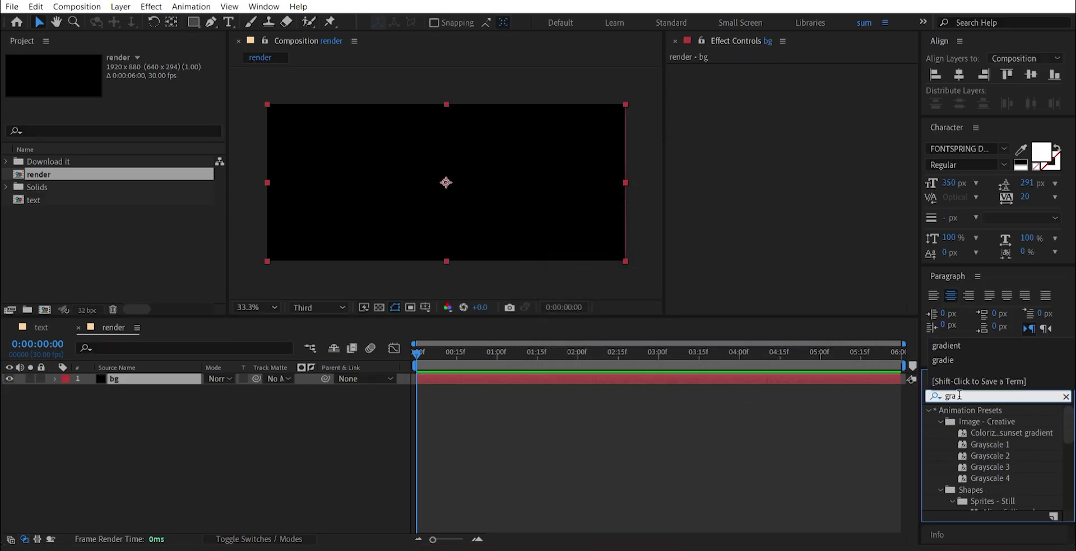
{"action": "type", "text": "dient"}
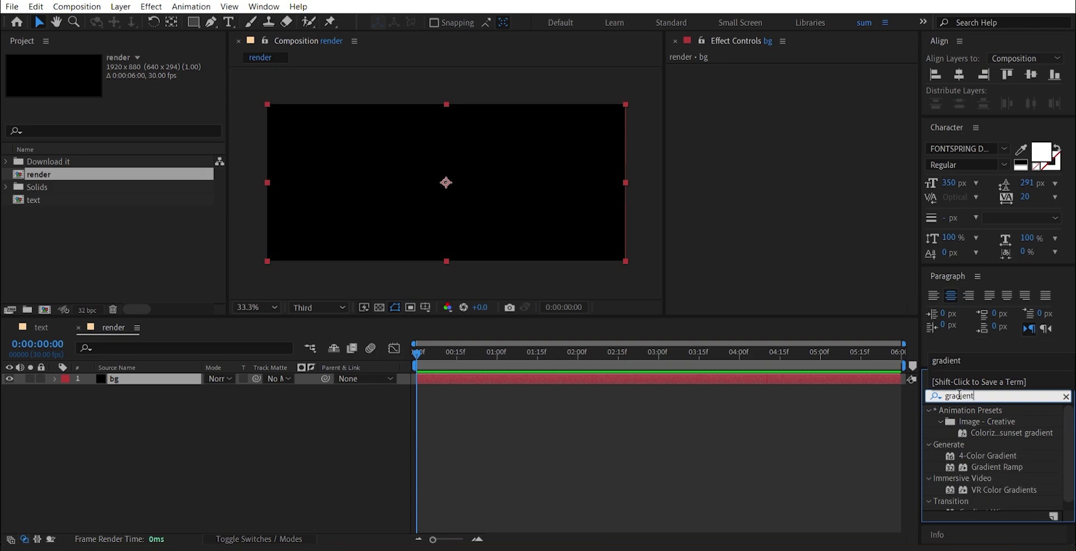
{"action": "double_click", "coordinate": [997, 468]}
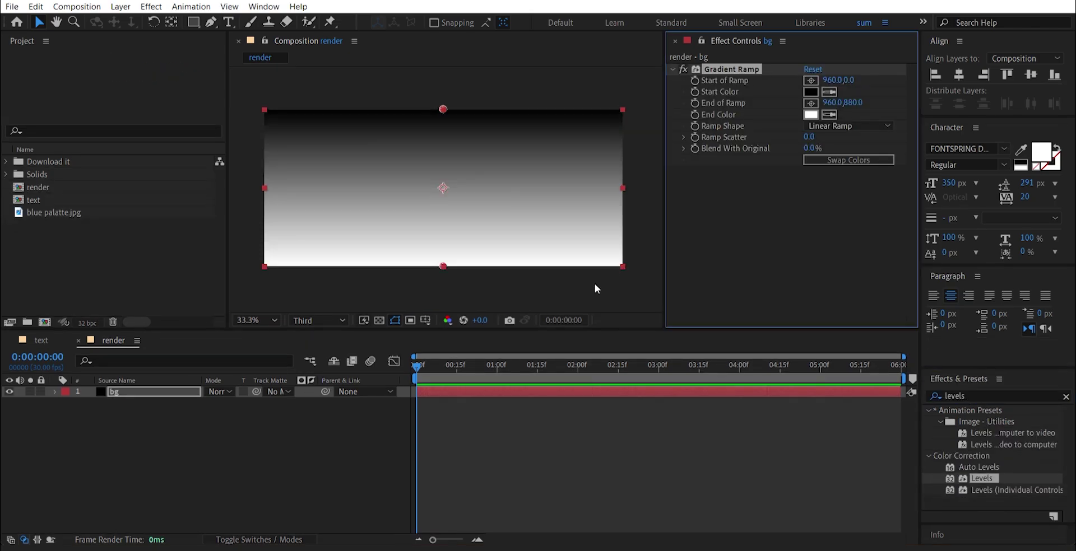
Sample the ramp's light blue start and dark purple end colors from blue palatte.jpg, and place its start at about 1824,81 and end at 174,784.
{"action": "left_click", "coordinate": [75, 212]}
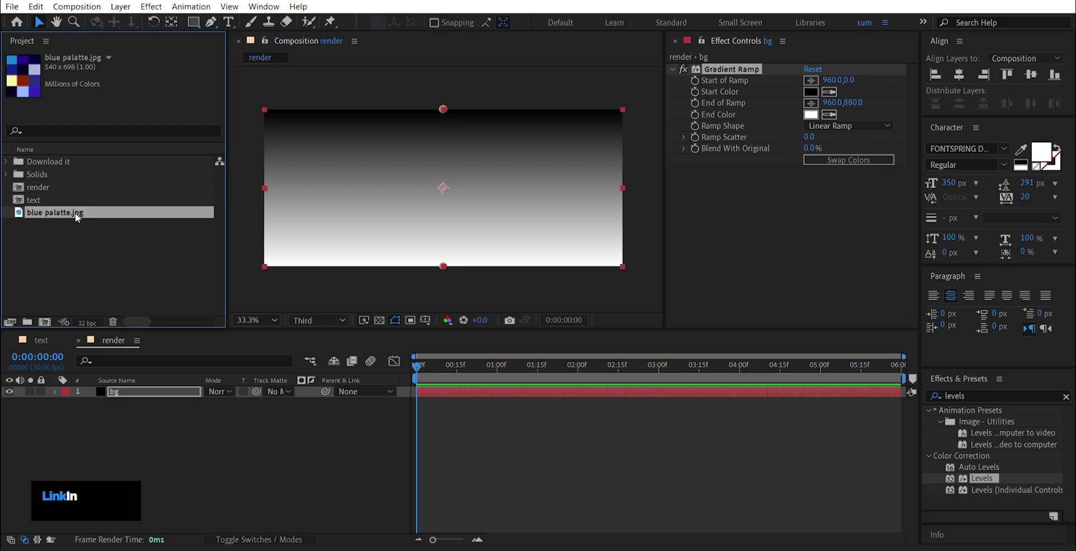
{"action": "left_click", "coordinate": [835, 91]}
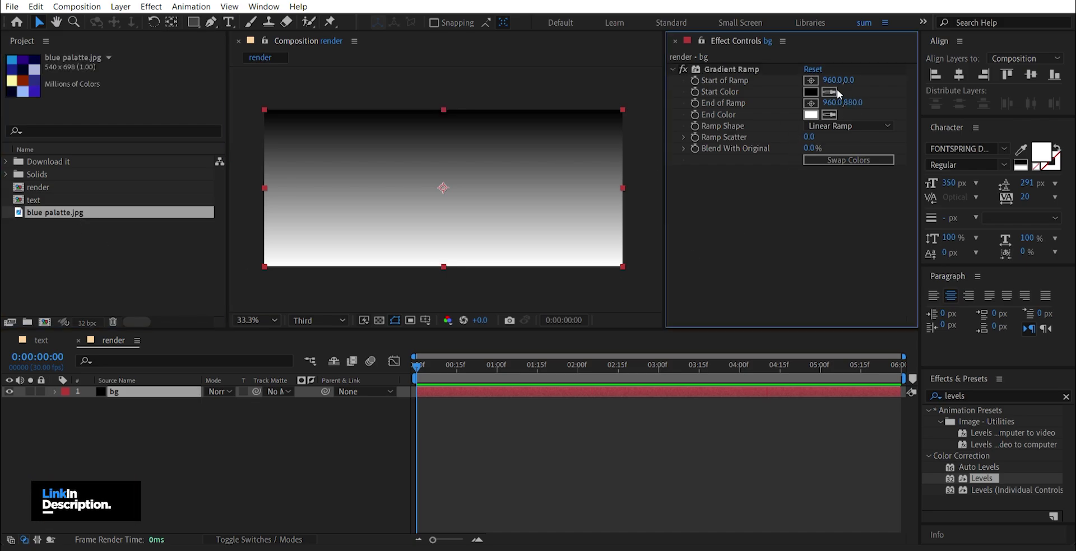
{"action": "left_click", "coordinate": [13, 59]}
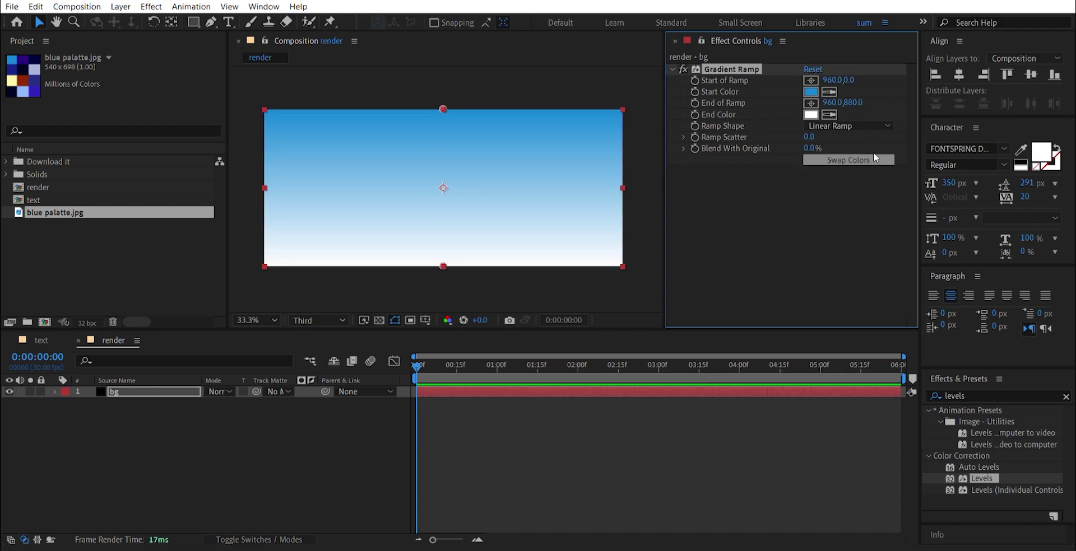
{"action": "left_click", "coordinate": [829, 114]}
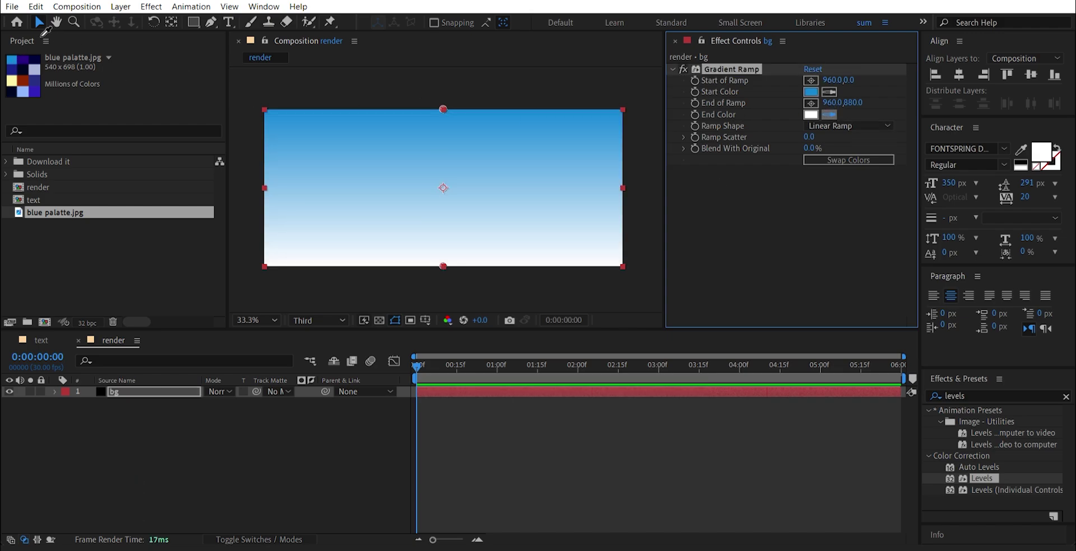
{"action": "left_click", "coordinate": [24, 62]}
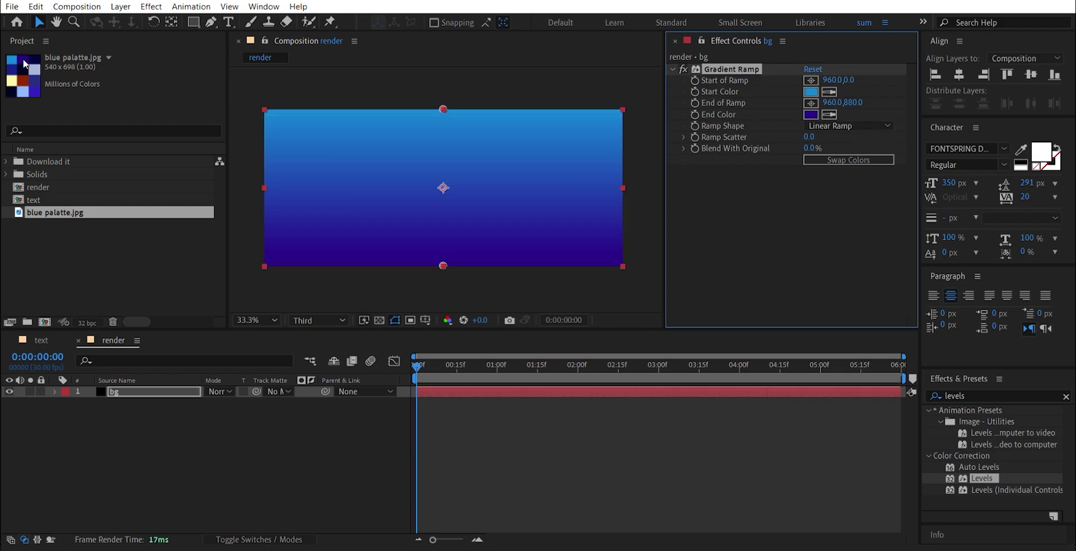
{"action": "left_click_drag", "start_coordinate": [443, 266], "coordinate": [296, 248]}
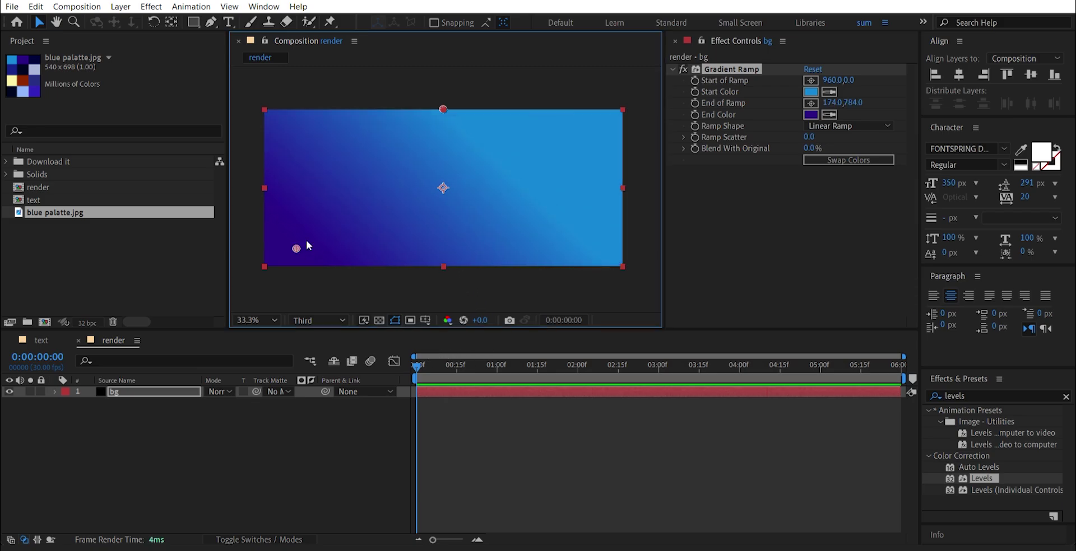
{"action": "left_click_drag", "start_coordinate": [443, 109], "coordinate": [604, 124]}
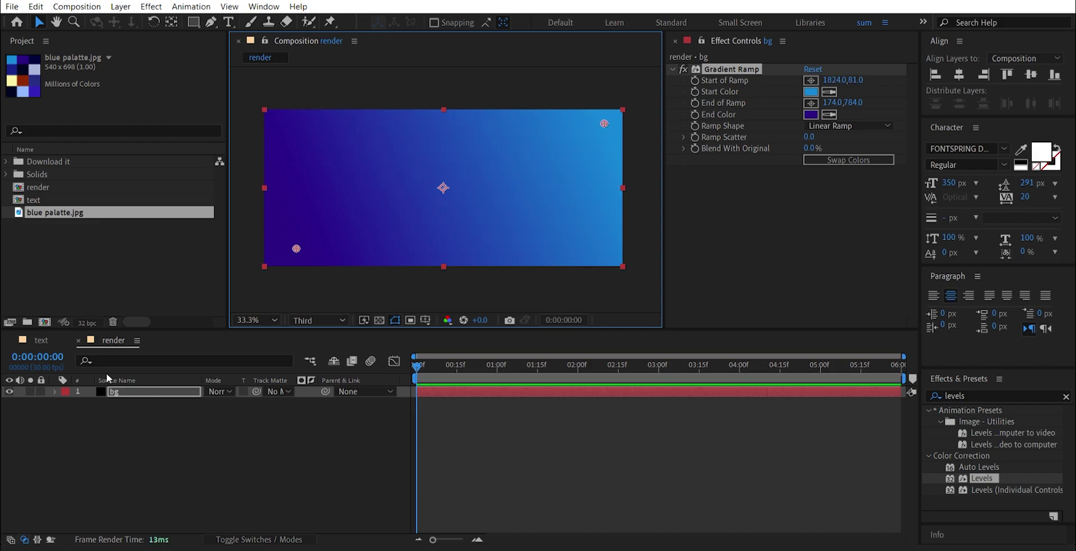
Add the text composition above bg in the render timeline and place Grunge1.jpg from the Download it folder above it.
{"action": "left_click_drag", "start_coordinate": [58, 197], "coordinate": [78, 388]}
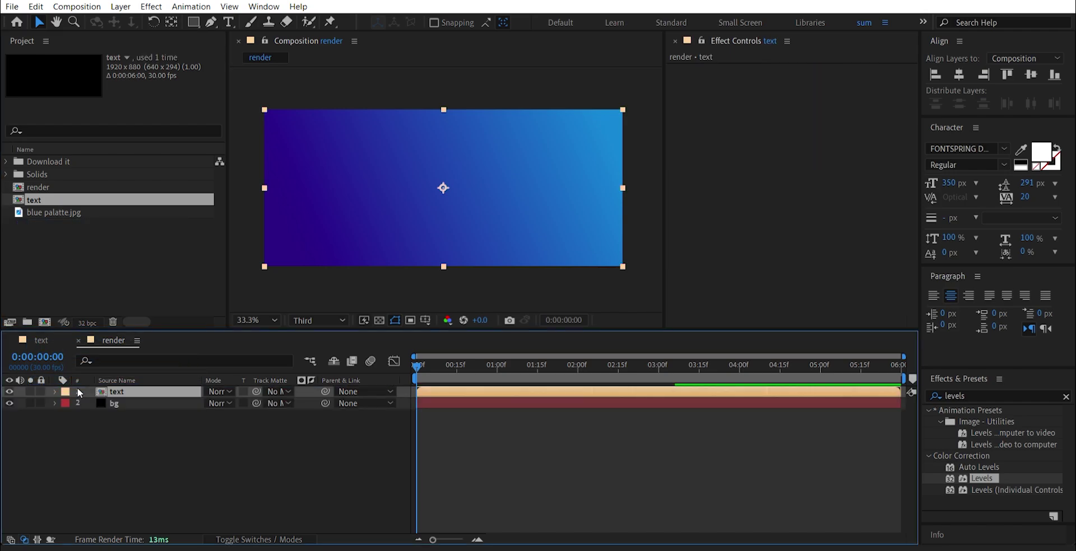
{"action": "left_click_drag", "start_coordinate": [415, 364], "coordinate": [514, 386]}
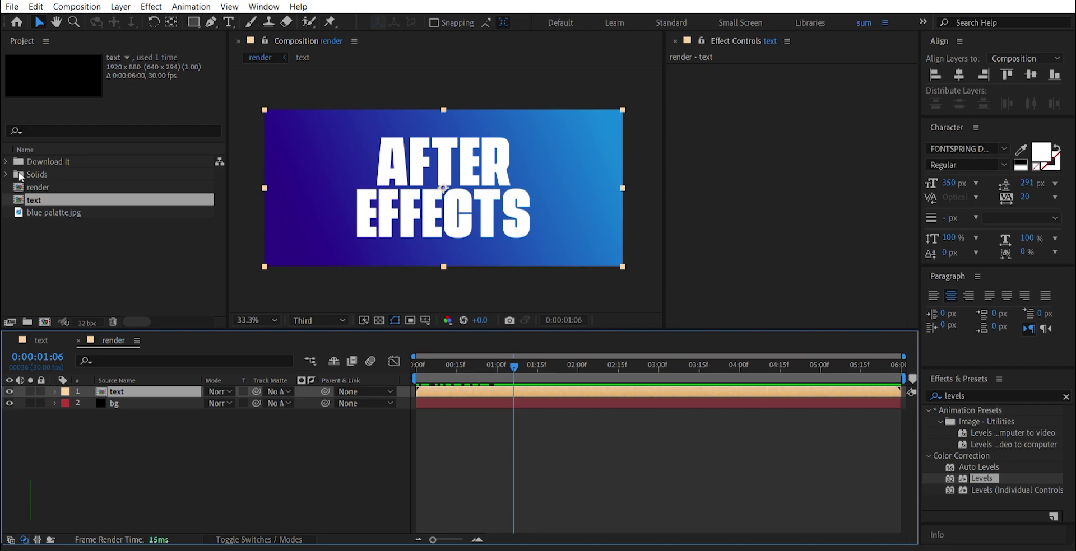
{"action": "left_click", "coordinate": [6, 162]}
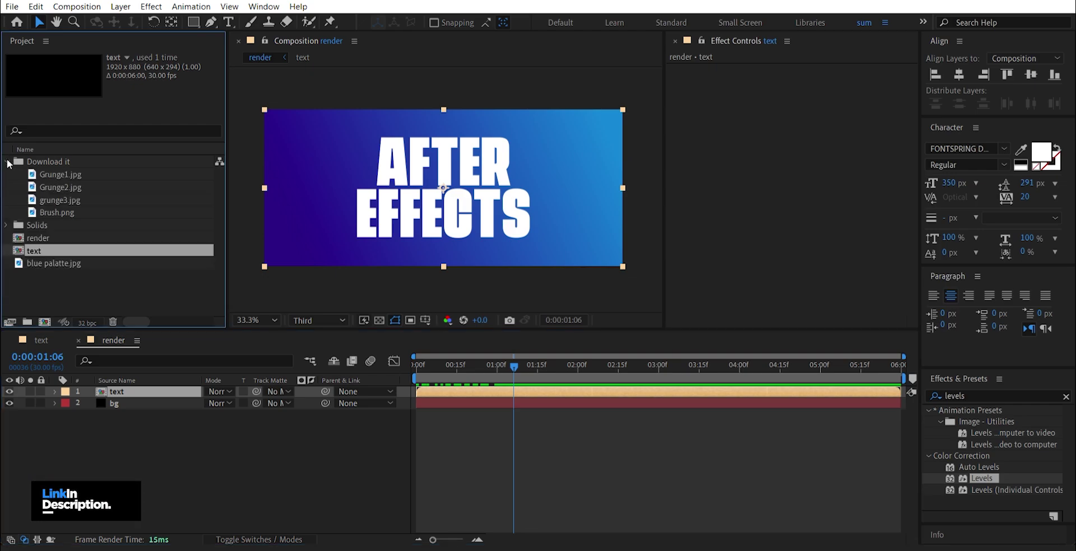
{"action": "left_click", "coordinate": [51, 178]}
{"action": "left_click_drag", "start_coordinate": [51, 177], "coordinate": [119, 392]}
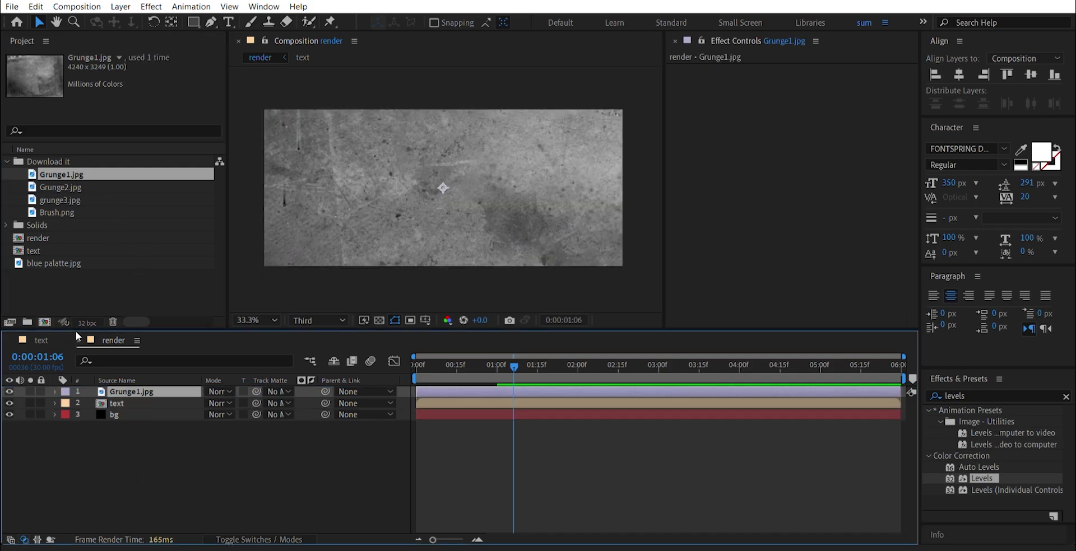
Scale the Grunge1.jpg layer down until it is slightly wider than the frame and set its blending mode to Overlay.
{"action": "left_click_drag", "start_coordinate": [508, 375], "coordinate": [506, 374]}
{"action": "key", "text": "comma"}
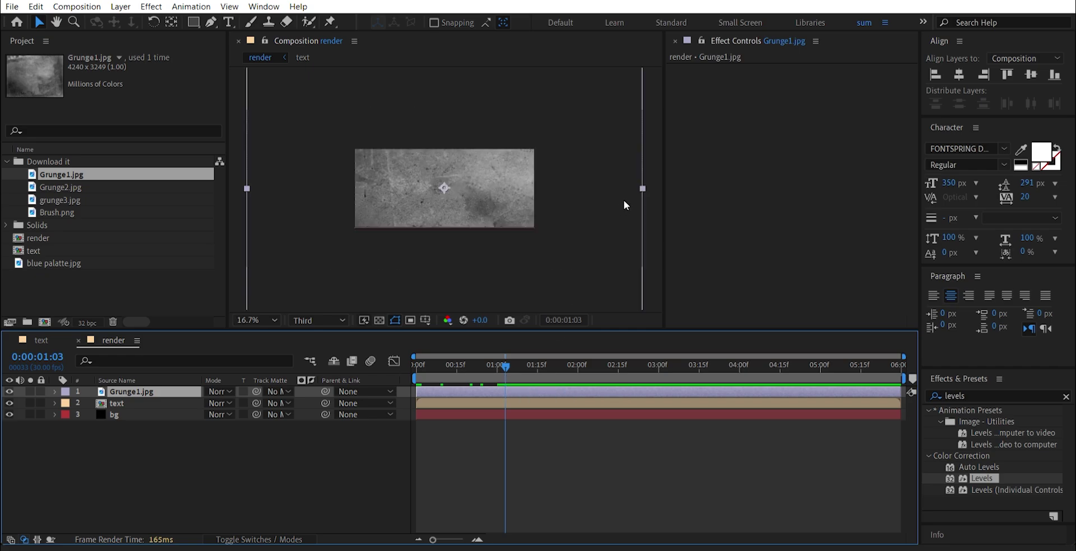
{"action": "left_click_drag", "start_coordinate": [645, 190], "coordinate": [539, 188]}
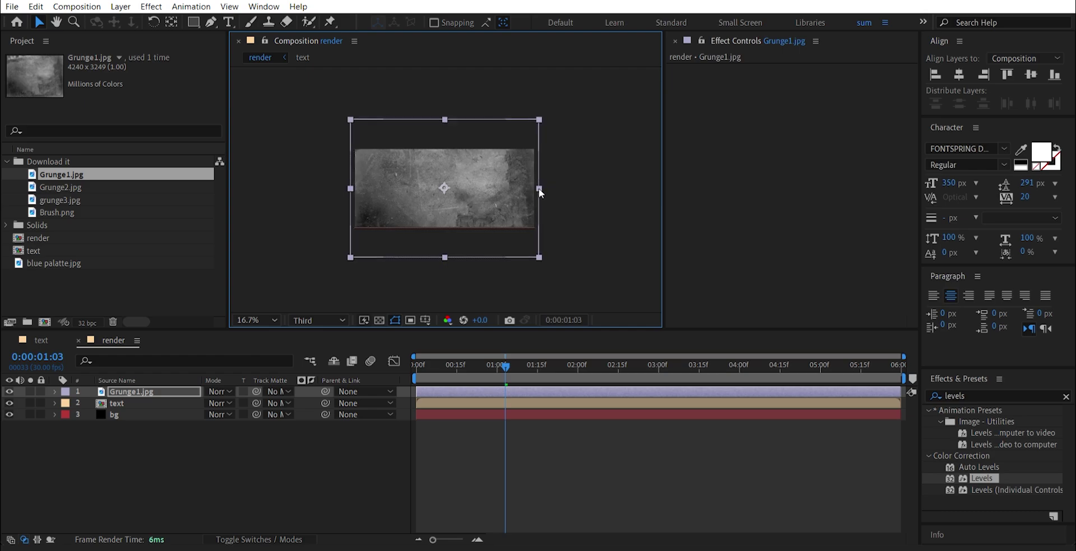
{"action": "key", "text": "period"}
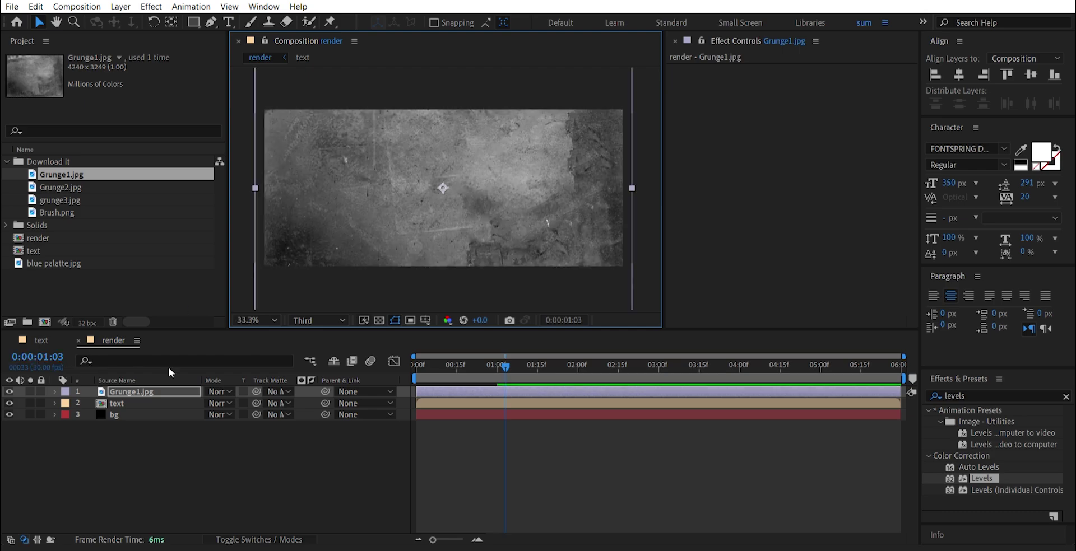
{"action": "left_click", "coordinate": [217, 392]}
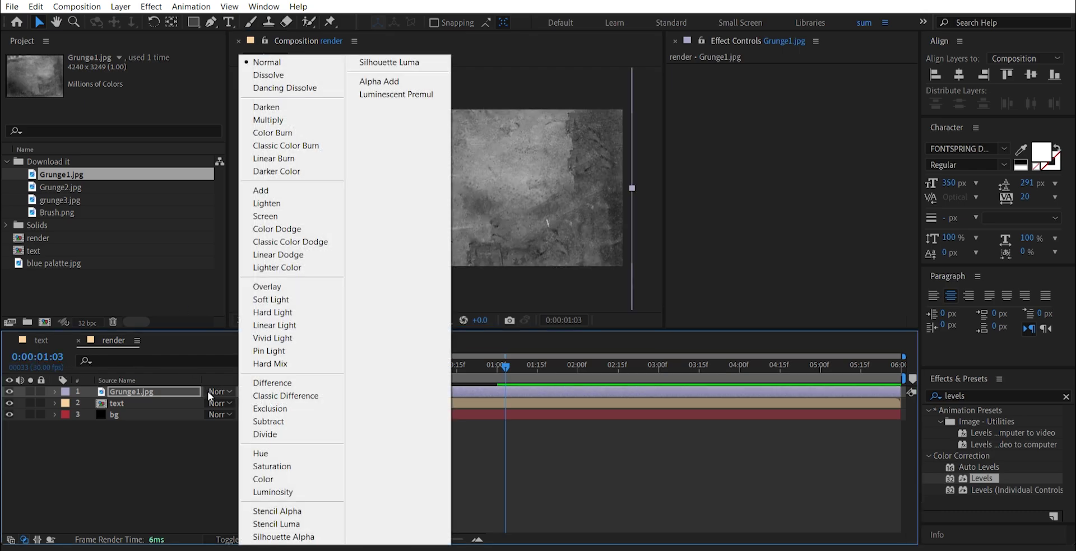
{"action": "left_click", "coordinate": [264, 289]}
Apply Time Displacement to the text layer with Grunge1.jpg as its displacement layer, and preview the distressed reveal from the start.
{"action": "left_click", "coordinate": [486, 403]}
{"action": "left_click_drag", "start_coordinate": [505, 367], "coordinate": [462, 372]}
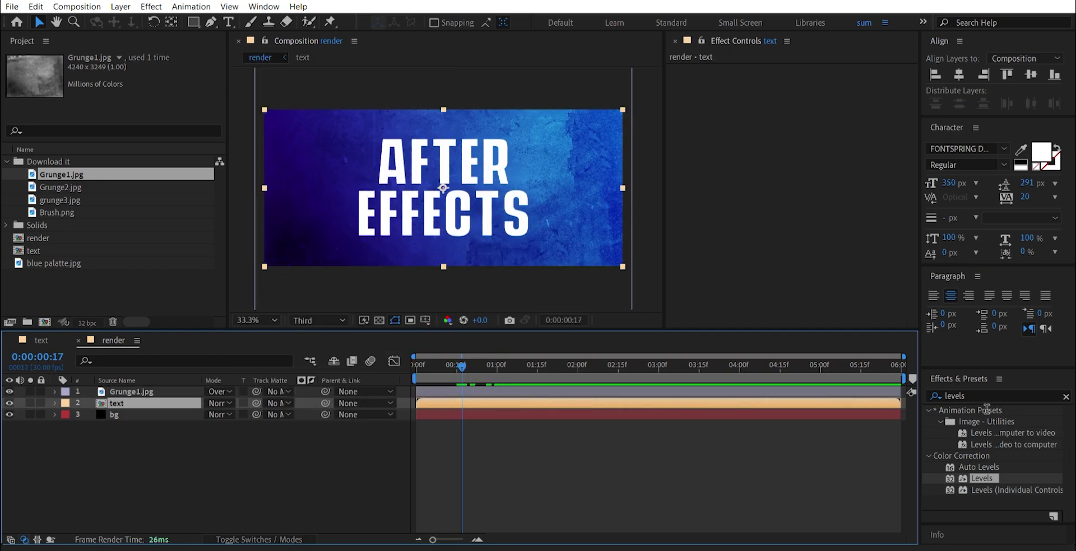
{"action": "double_click", "coordinate": [975, 397]}
{"action": "type", "text": "time displ"}
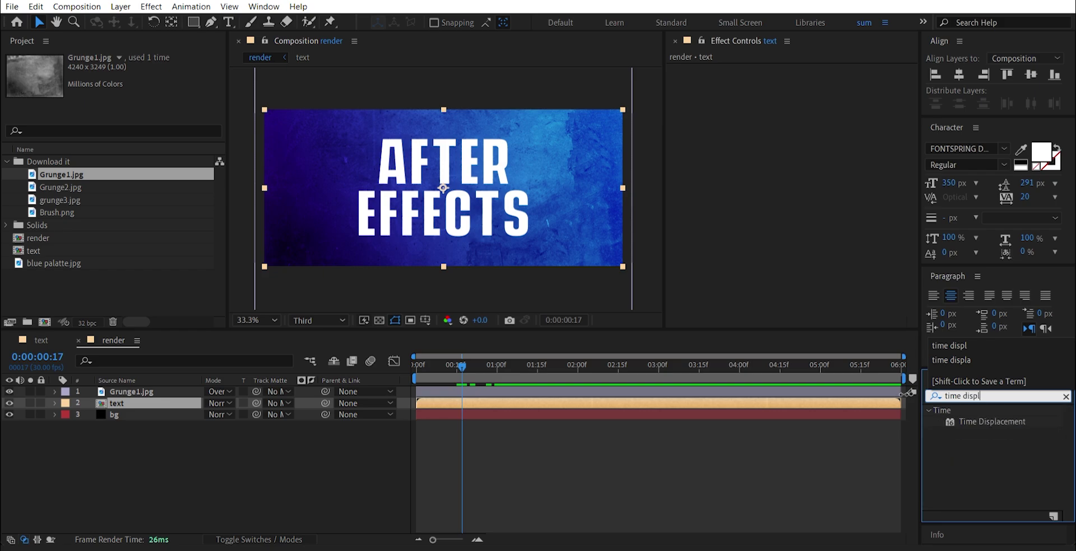
{"action": "double_click", "coordinate": [985, 421]}
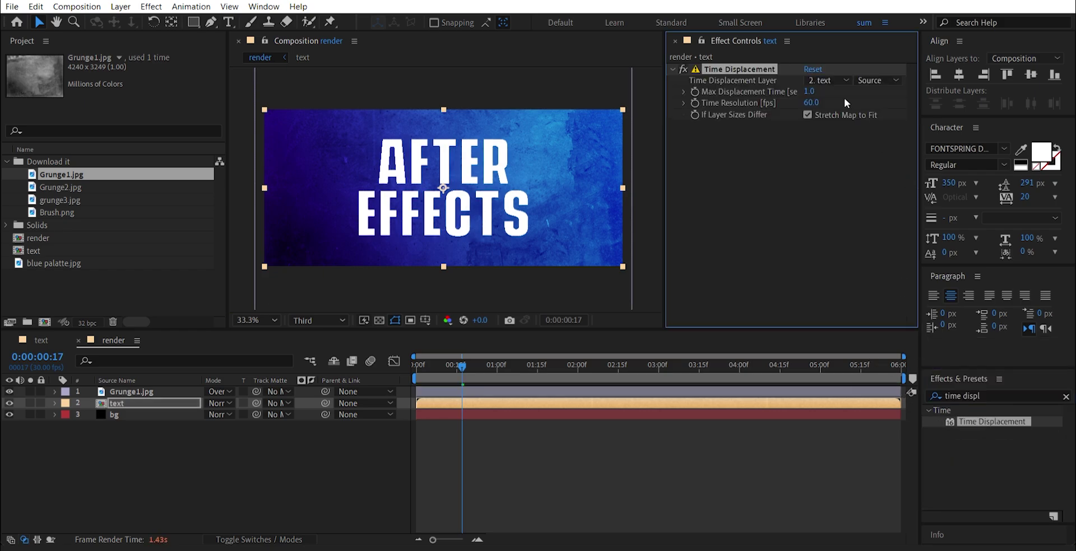
{"action": "left_click", "coordinate": [829, 80]}
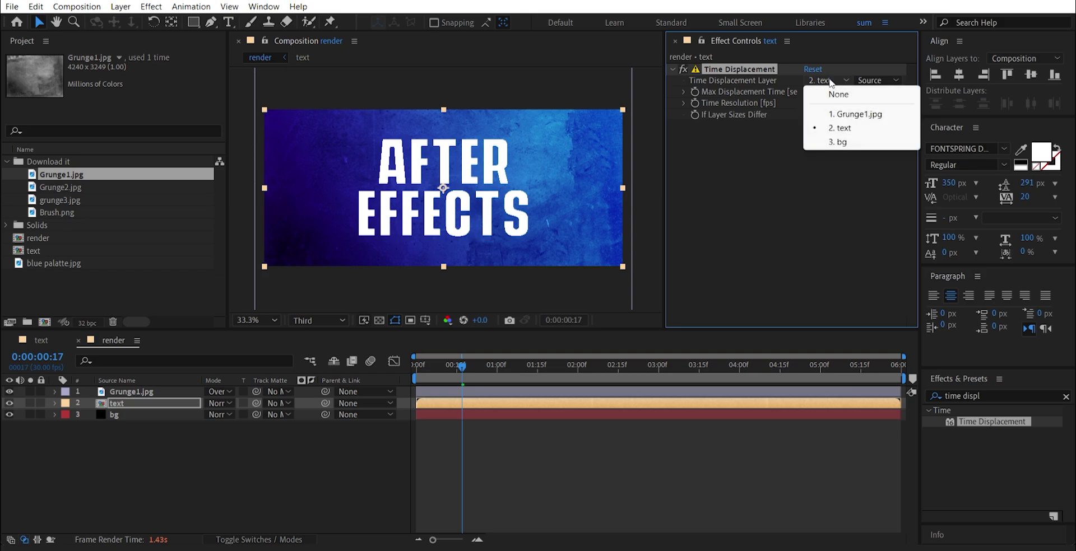
{"action": "left_click", "coordinate": [838, 115]}
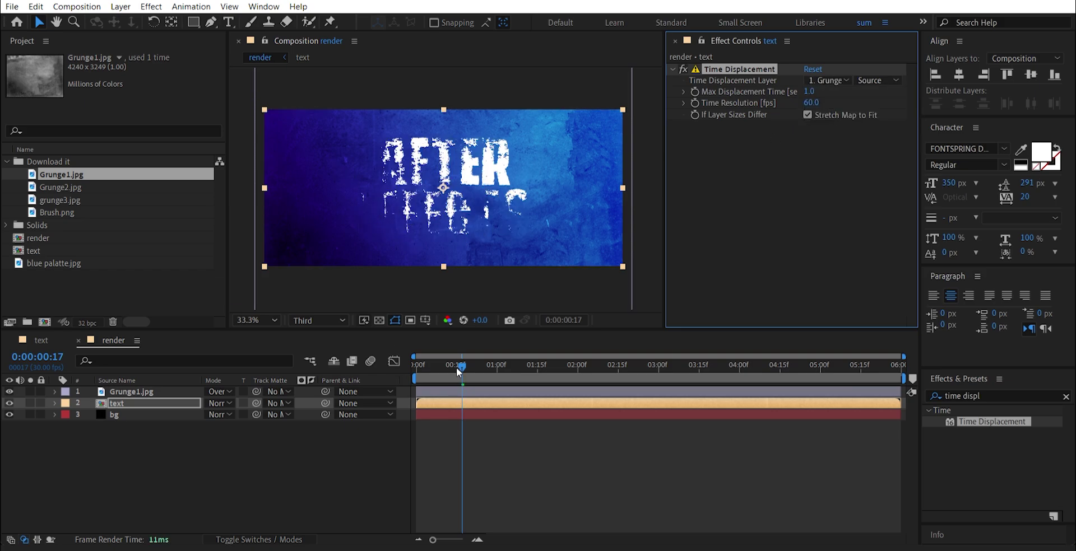
{"action": "left_click_drag", "start_coordinate": [458, 368], "coordinate": [323, 362]}
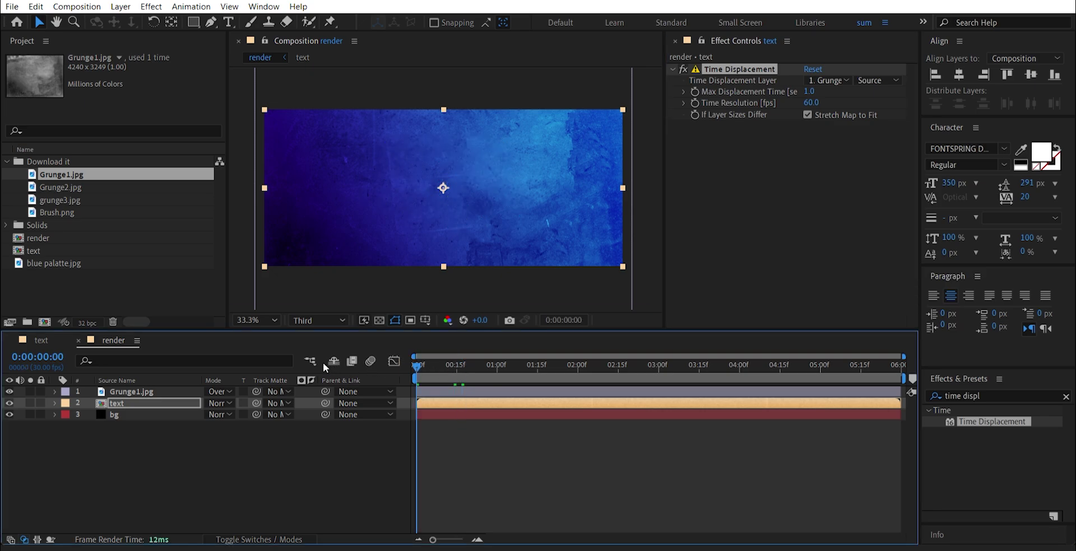
{"action": "key", "text": "space"}
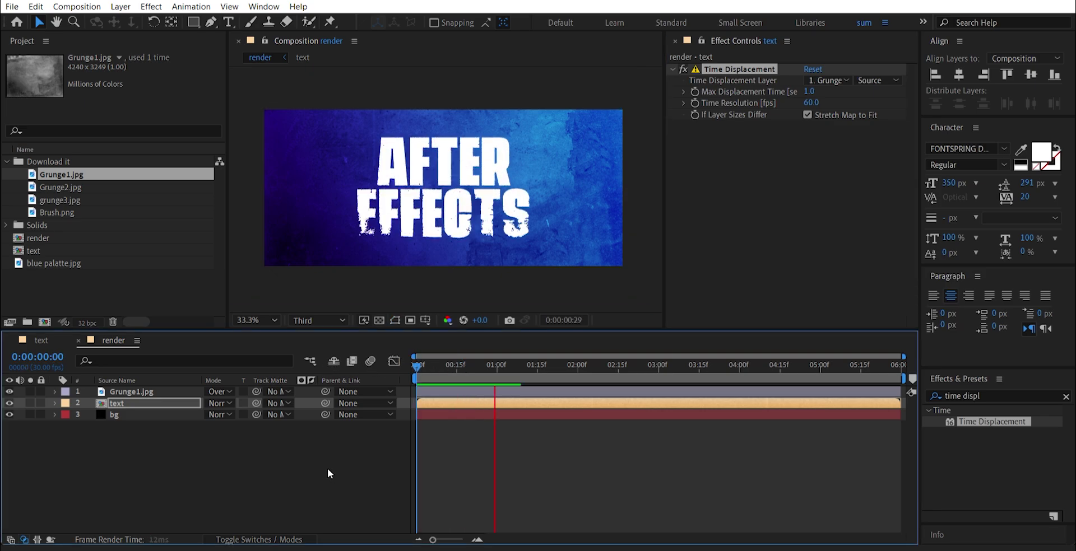
{"action": "key", "text": "space"}
{"action": "key", "text": "space"}
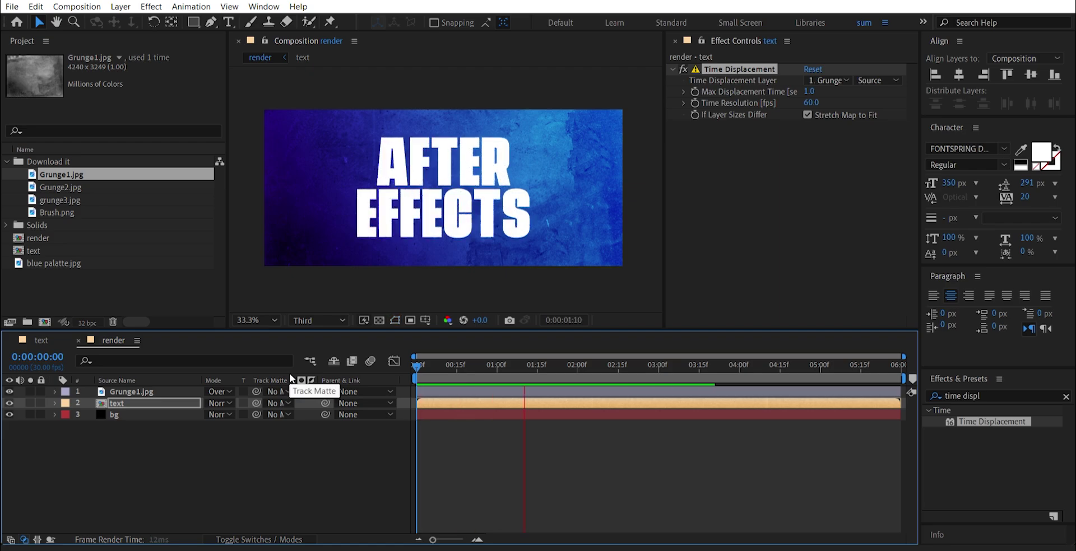
{"action": "key", "text": "space"}
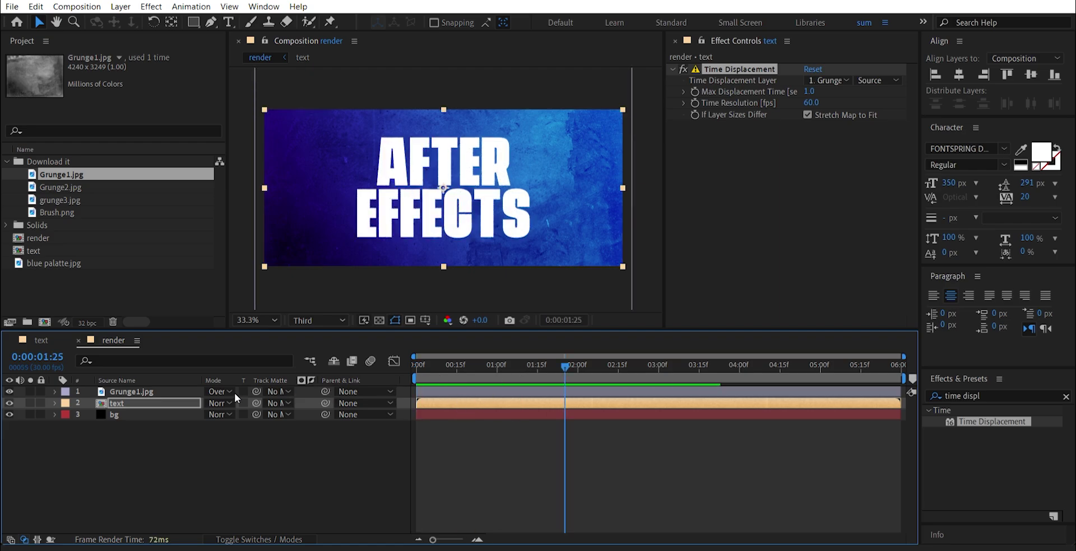
Apply a Fill effect to the text layer, sample its dark navy color from blue palatte.jpg, and preview the composition.
{"action": "triple_click", "coordinate": [987, 397]}
{"action": "type", "text": "fill"}
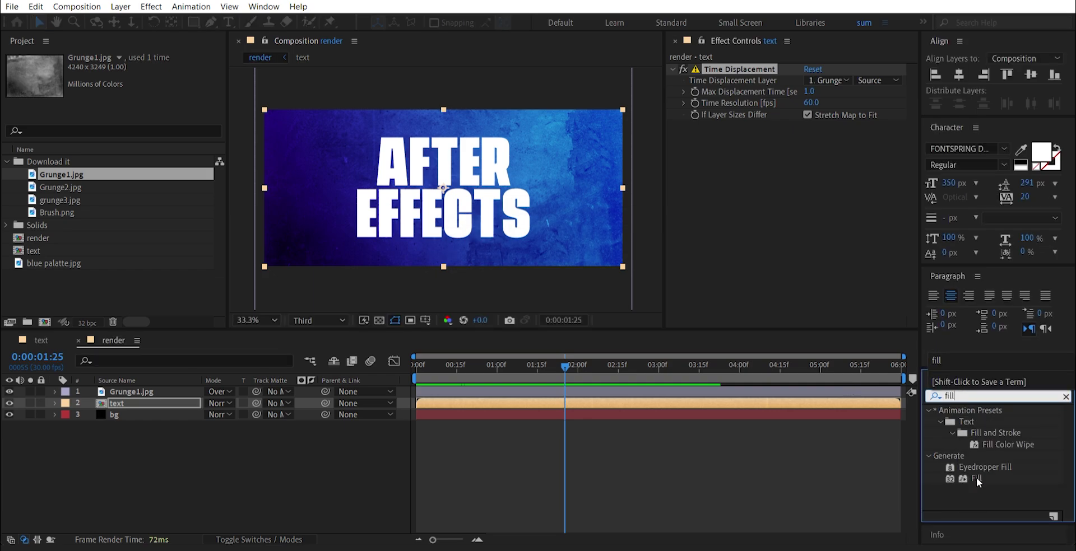
{"action": "double_click", "coordinate": [977, 477]}
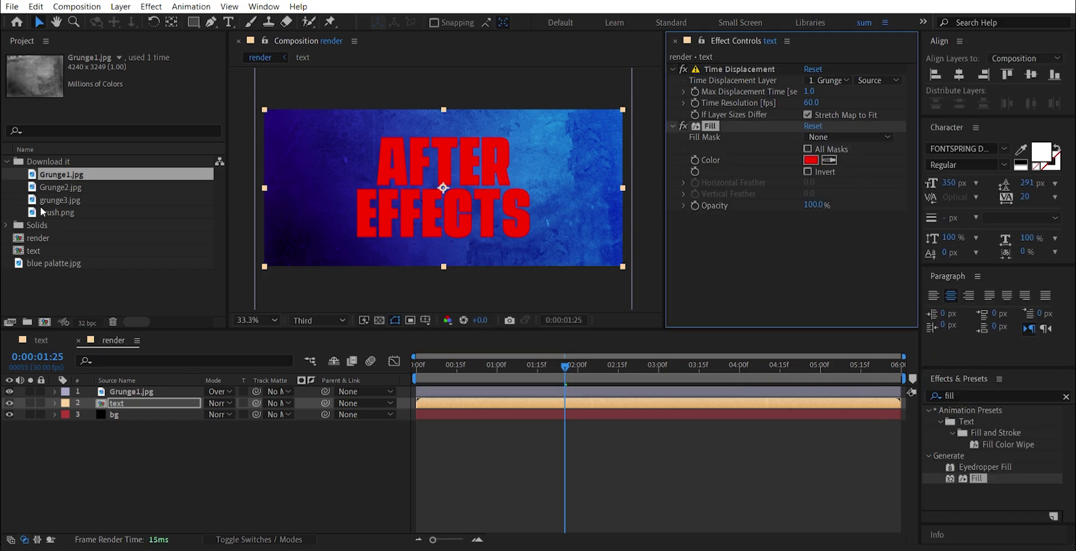
{"action": "left_click", "coordinate": [45, 262]}
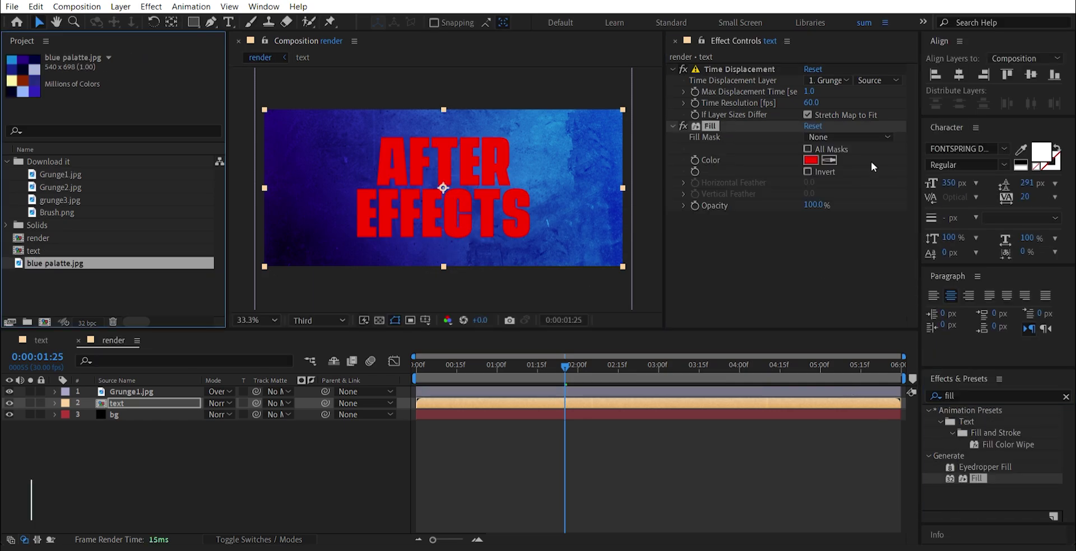
{"action": "left_click", "coordinate": [828, 162]}
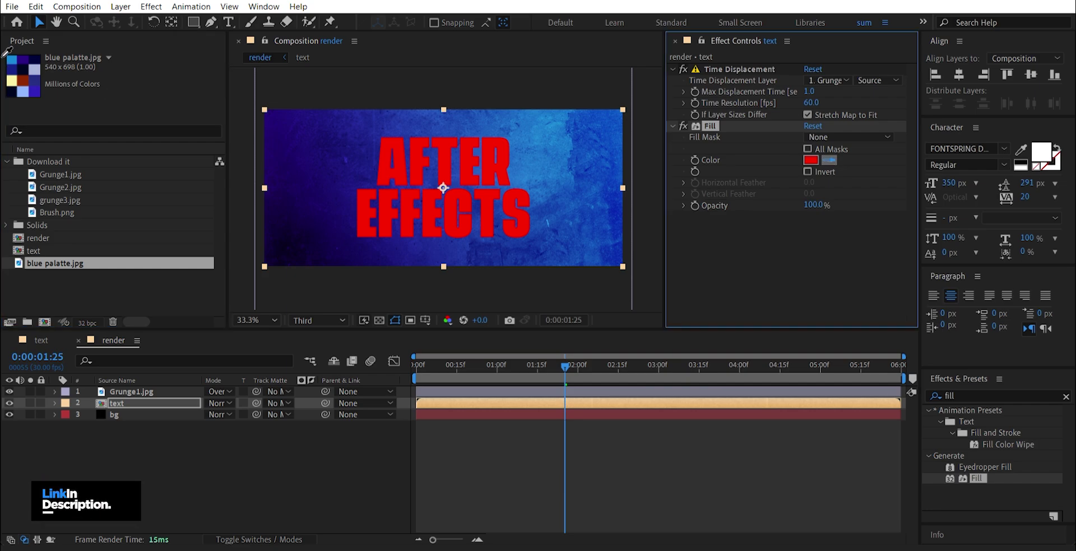
{"action": "left_click", "coordinate": [32, 63]}
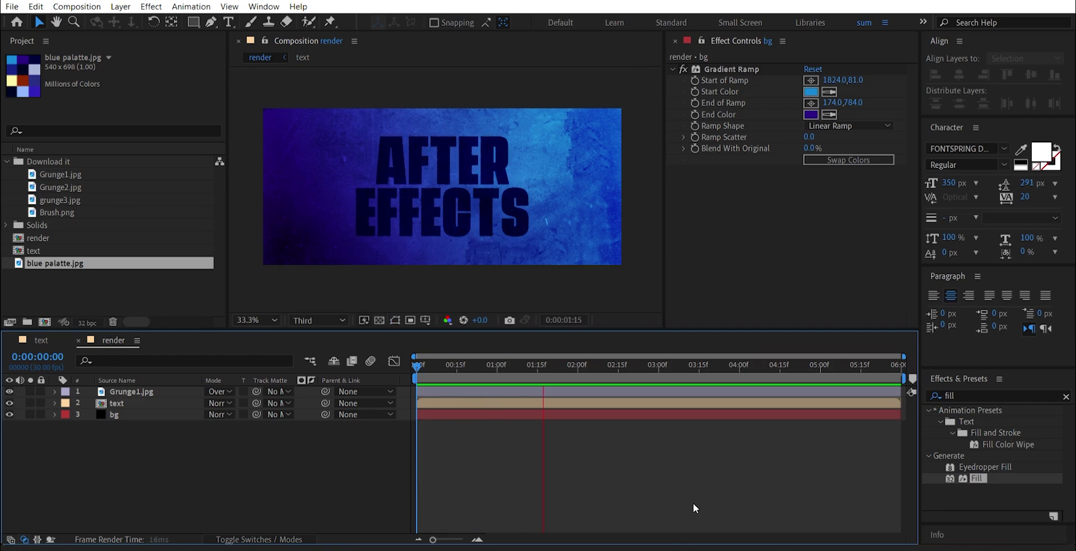
{"action": "key", "text": "space"}
{"action": "key", "text": "space"}
Create a 6-second, 30 fps composition named brush with locked aspect ratio, three times as wide, at 5760 × 2640 px.
{"action": "key", "text": "ctrl+n"}
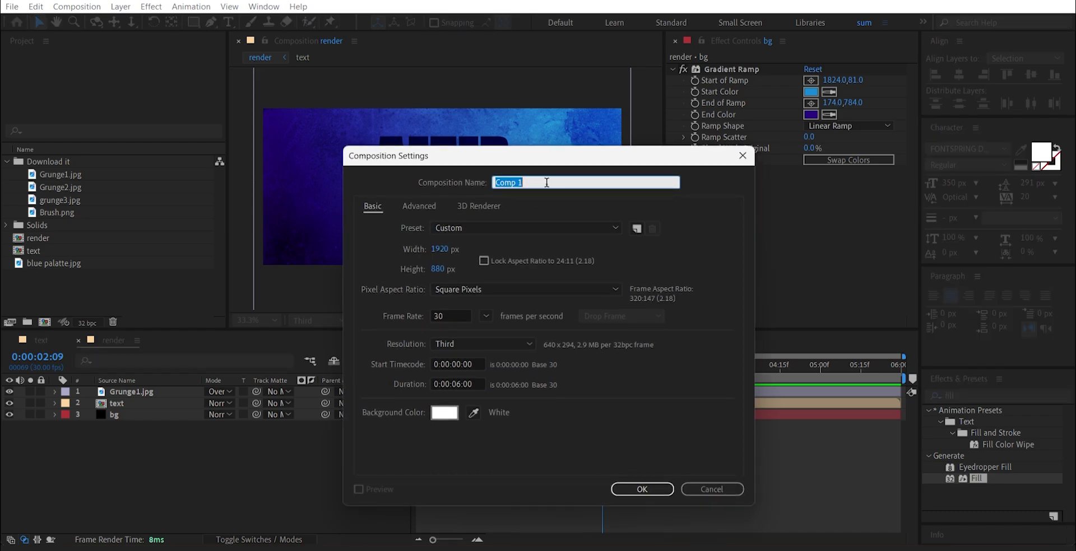
{"action": "type", "text": "brush"}
{"action": "key", "text": "Tab"}
{"action": "left_click", "coordinate": [484, 261]}
{"action": "left_click", "coordinate": [439, 248]}
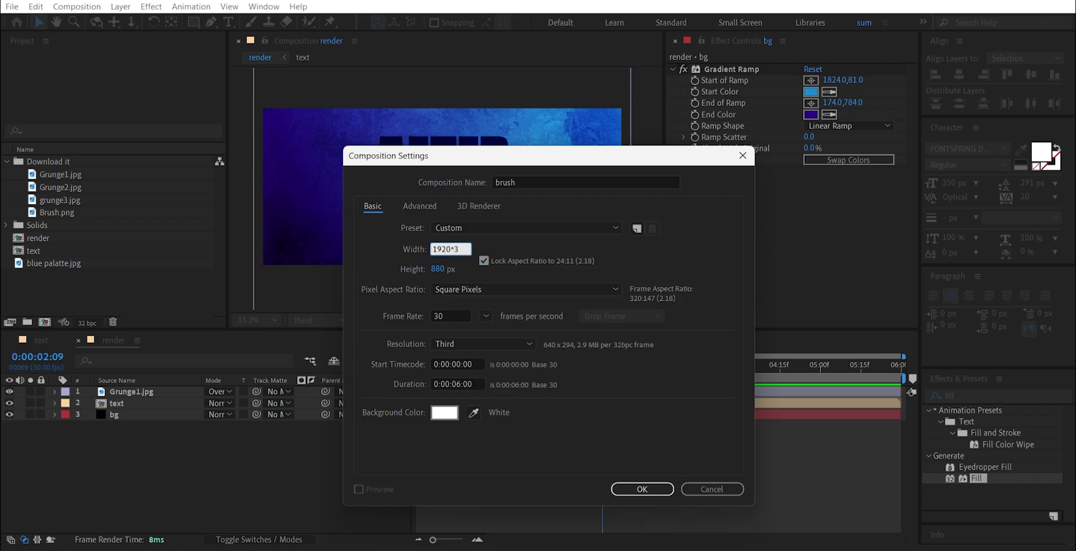
{"action": "type", "text": "*3"}
{"action": "key", "text": "Return"}
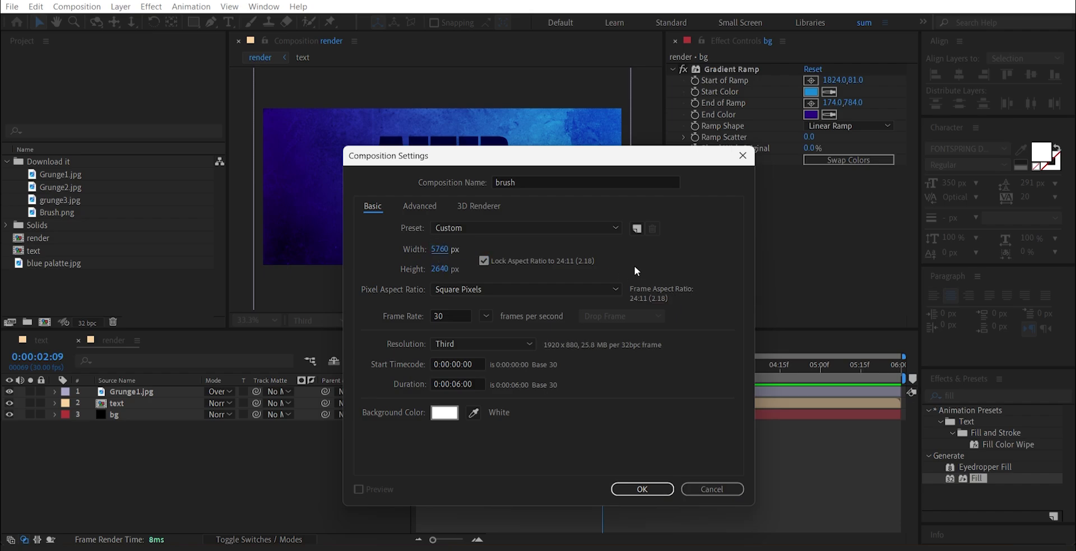
{"action": "left_click", "coordinate": [640, 490]}
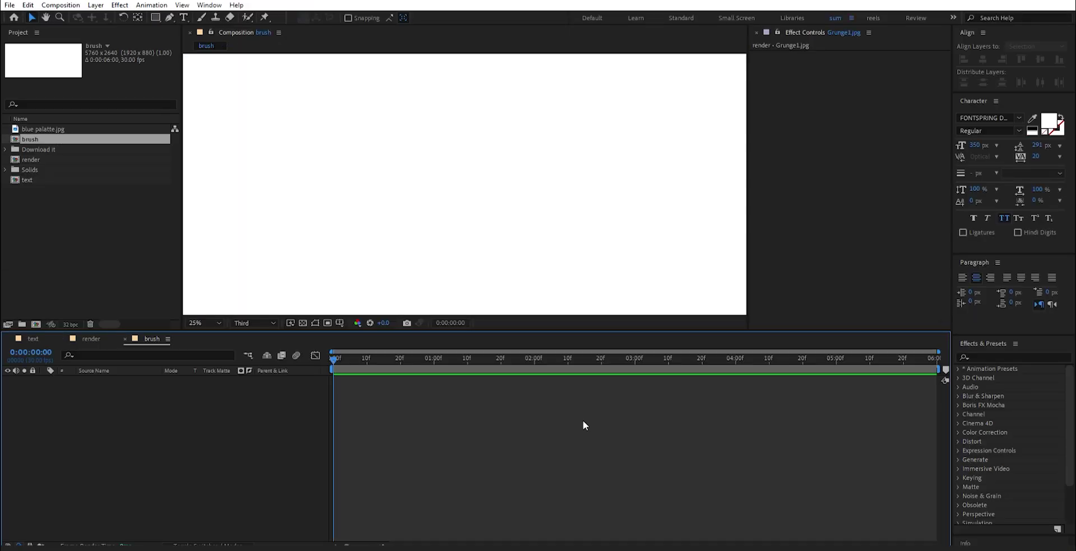
Add Brush.png from the Download it folder to the brush composition and scale it up to nearly the full frame width.
{"action": "key", "text": "comma"}
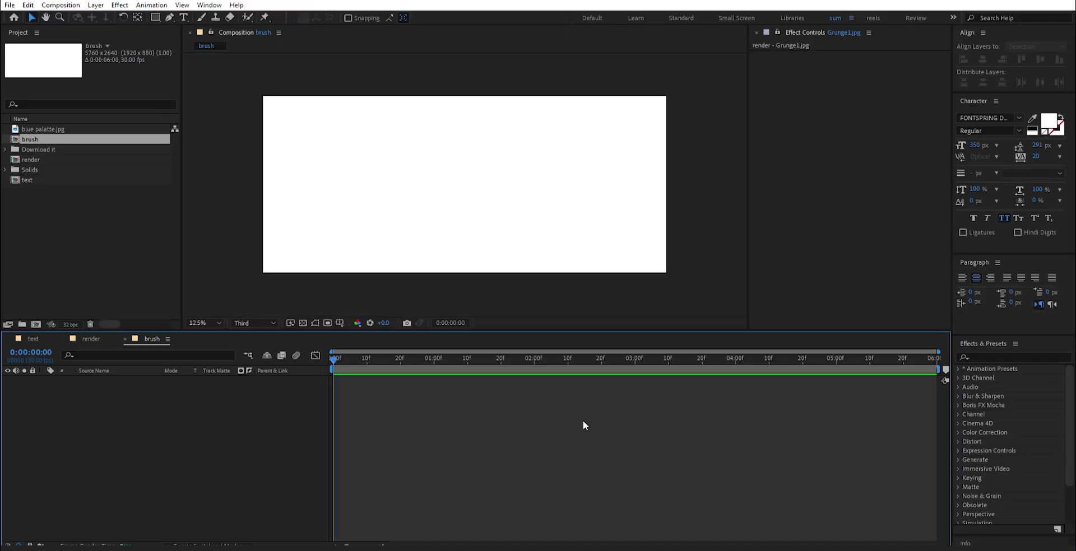
{"action": "left_click", "coordinate": [6, 150]}
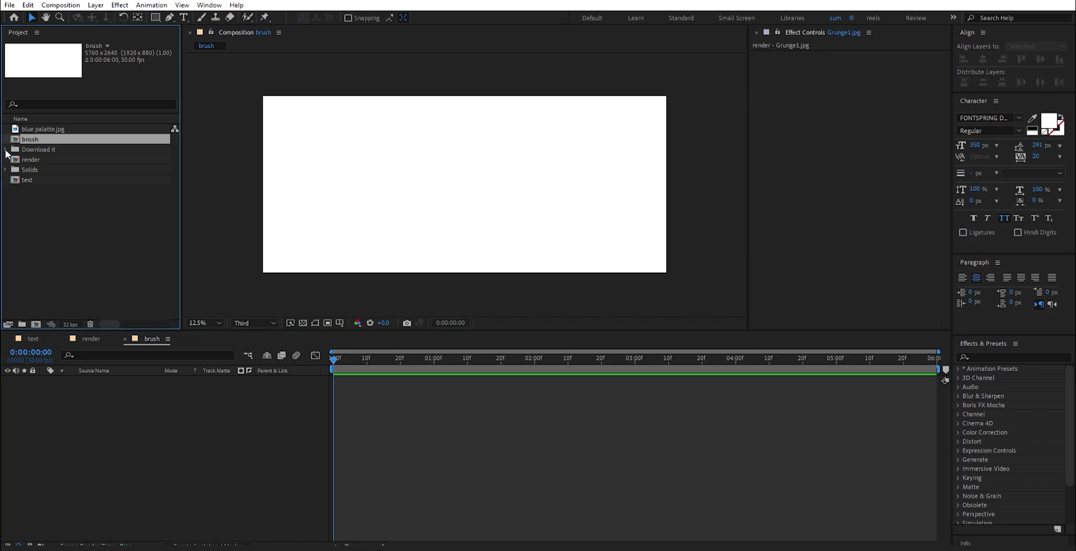
{"action": "left_click", "coordinate": [44, 160]}
{"action": "left_click_drag", "start_coordinate": [43, 159], "coordinate": [162, 390]}
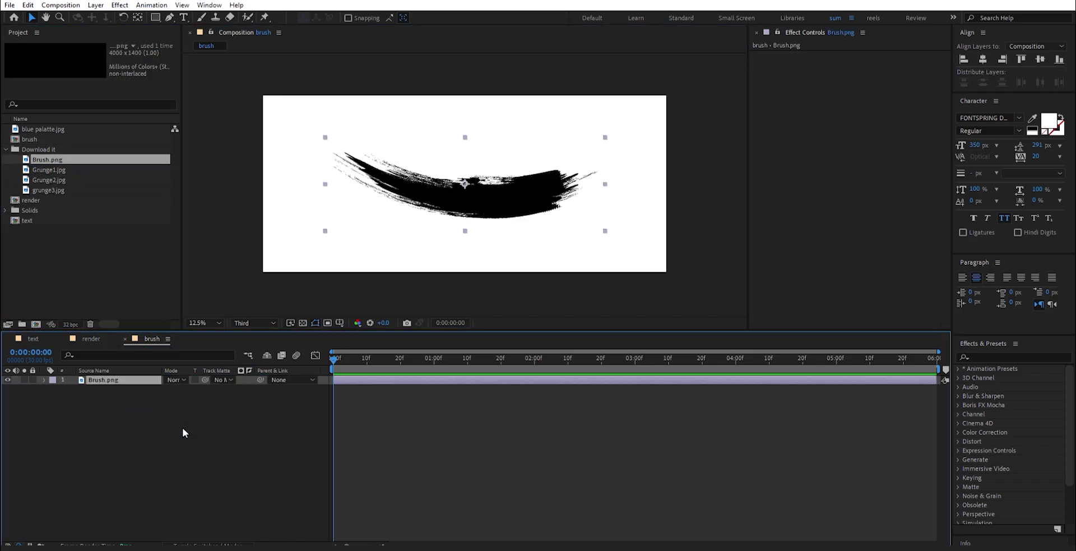
{"action": "left_click_drag", "start_coordinate": [605, 184], "coordinate": [666, 178]}
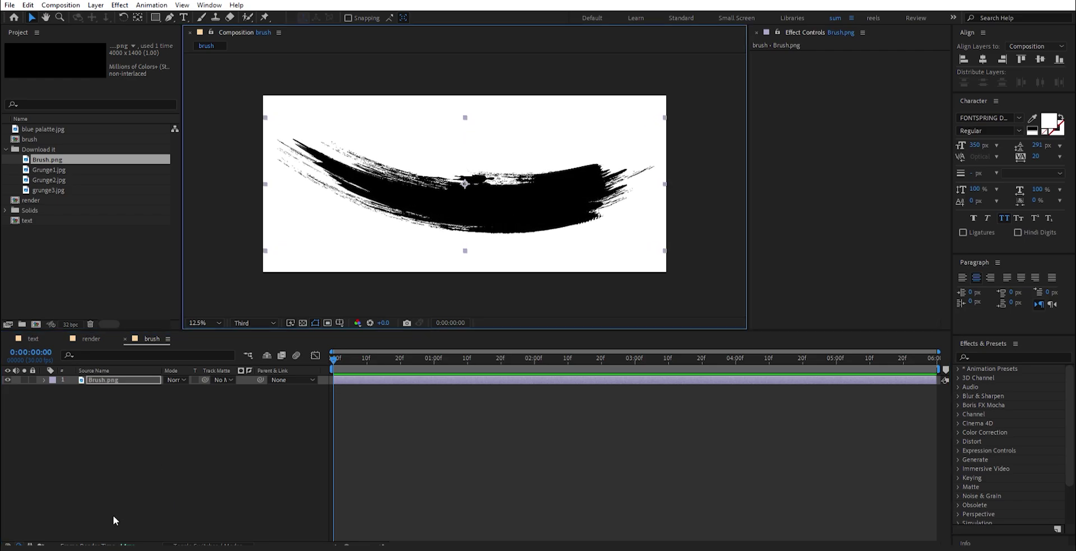
Duplicate the Brush.png layer and use the upper copy as the track matte of the lower one.
{"action": "key", "text": "ctrl+d"}
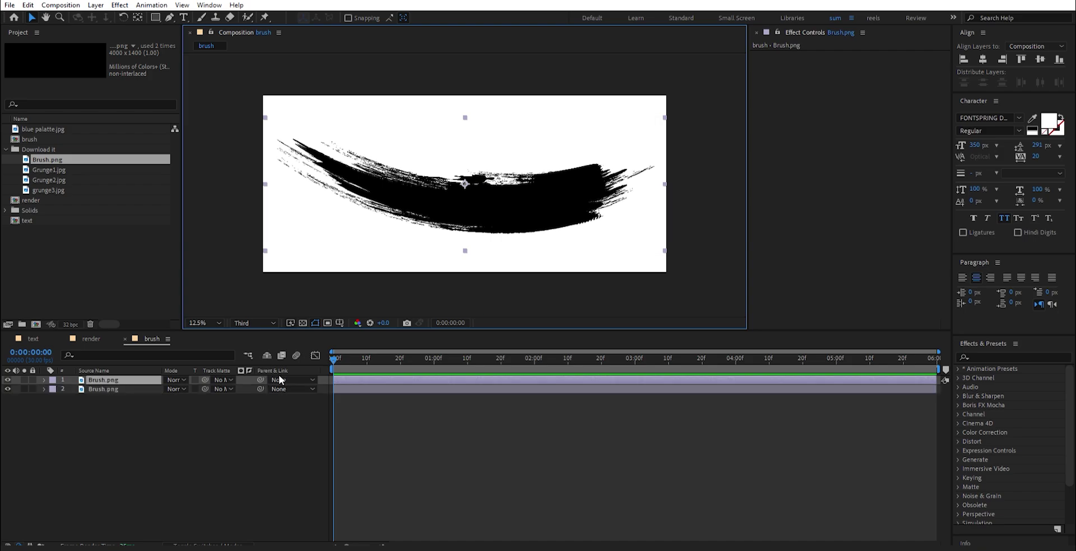
{"action": "left_click", "coordinate": [215, 388]}
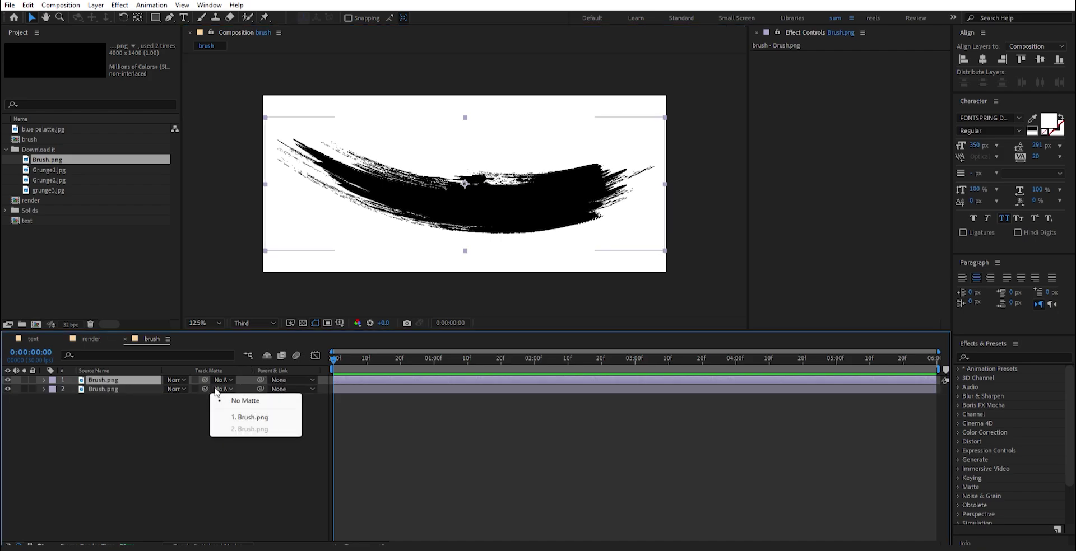
{"action": "left_click", "coordinate": [242, 418]}
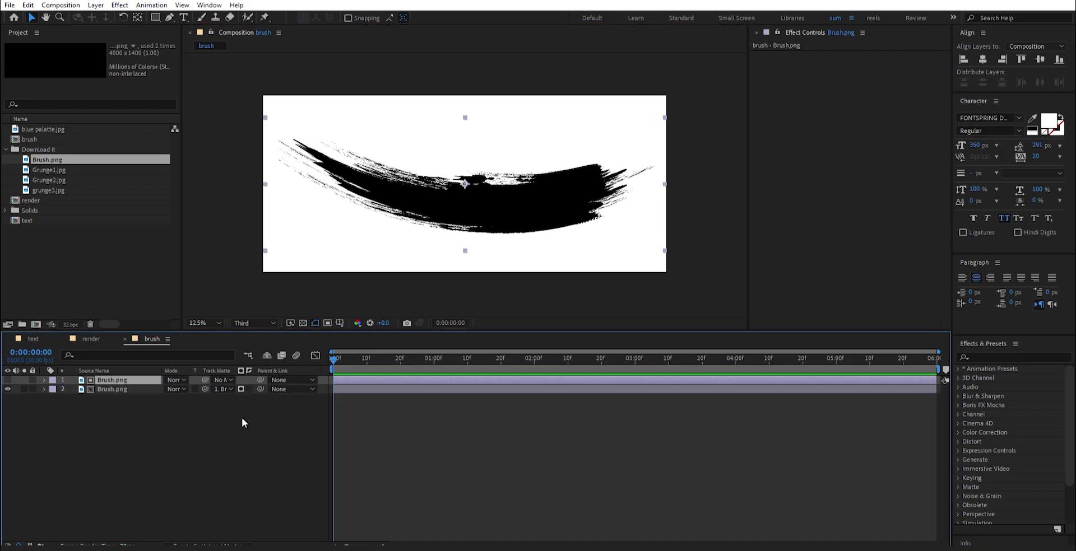
Move the anchor point of the lower Brush.png layer straight up, well above the composition frame.
{"action": "left_click", "coordinate": [121, 390]}
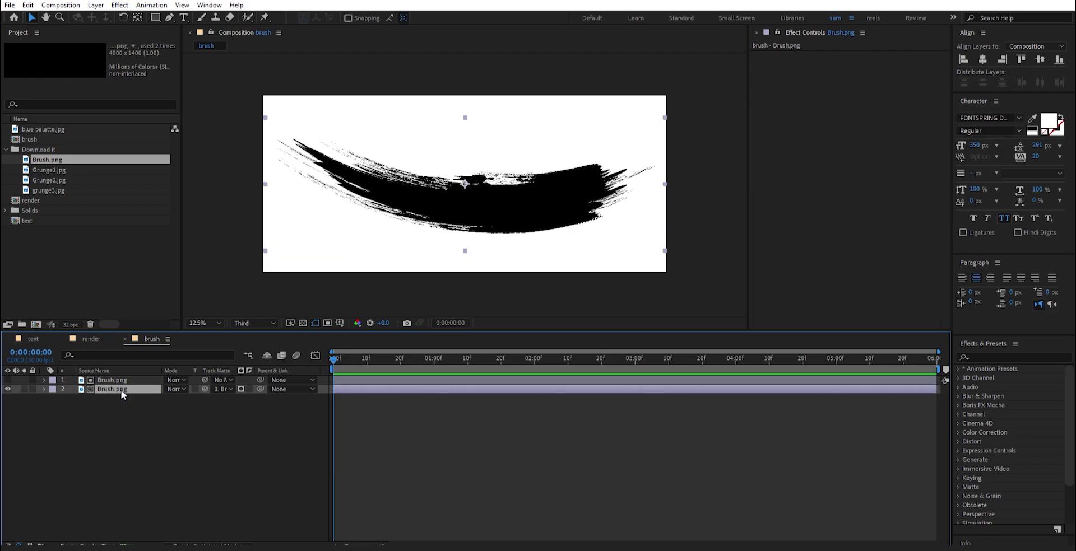
{"action": "key", "text": "comma"}
{"action": "left_click", "coordinate": [138, 18]}
{"action": "left_click_drag", "start_coordinate": [465, 183], "coordinate": [465, 57]}
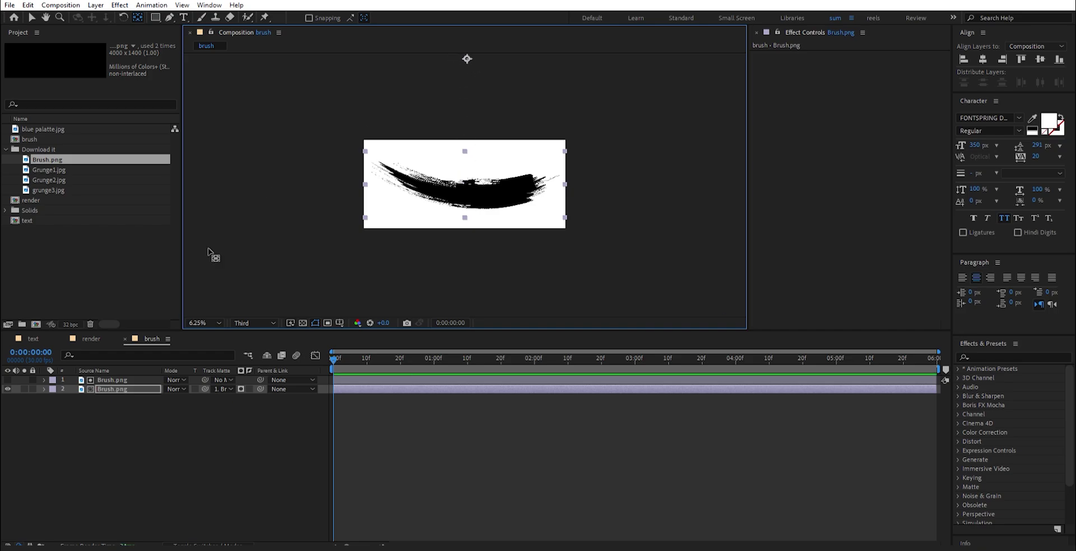
Keyframe the lower Brush.png layer's rotation from 85° at 0:00 to 0° at 2:00, and preview the stroke's reveal.
{"action": "key", "text": "r"}
{"action": "left_click_drag", "start_coordinate": [577, 359], "coordinate": [533, 393]}
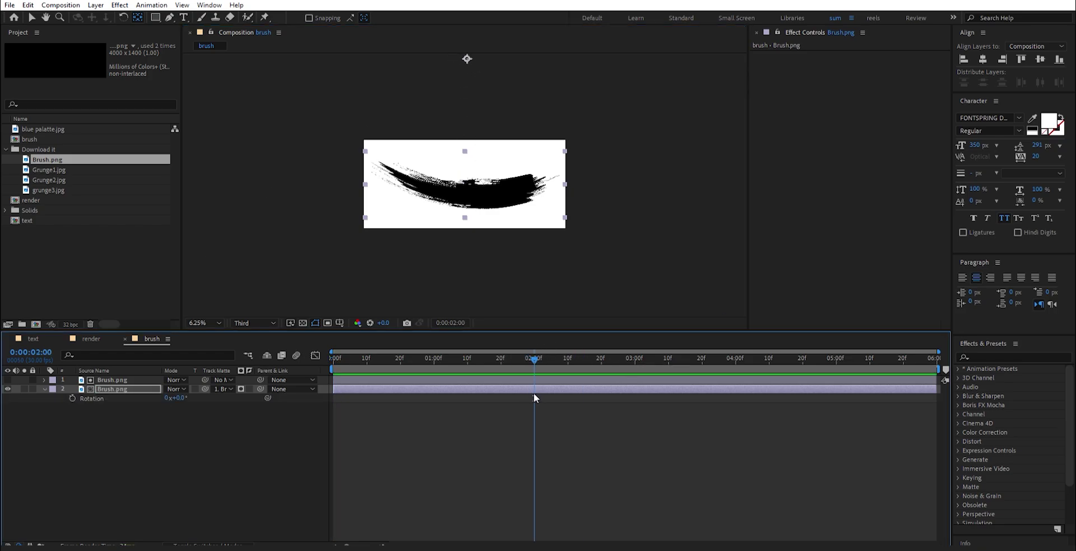
{"action": "left_click", "coordinate": [72, 398]}
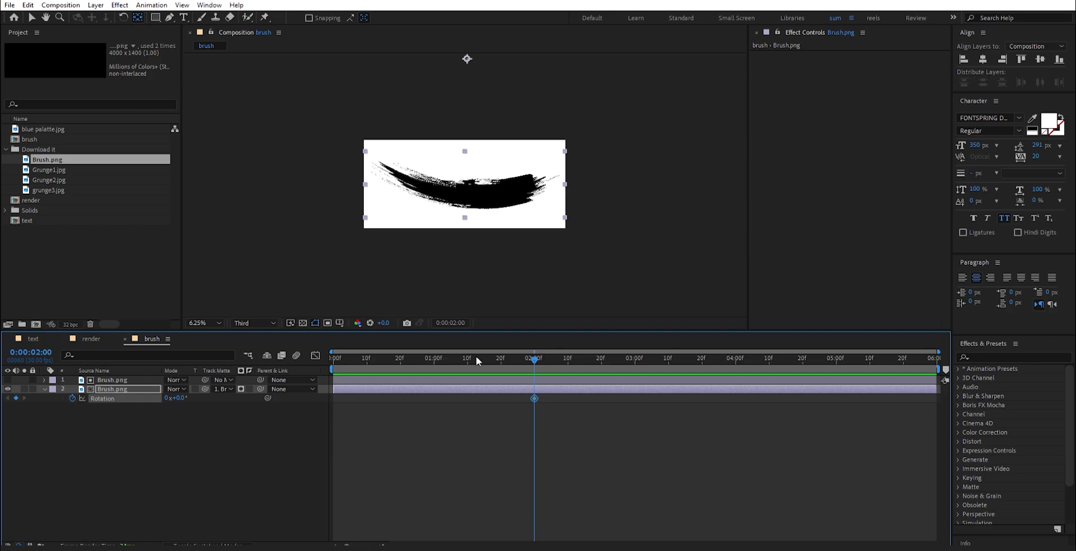
{"action": "left_click_drag", "start_coordinate": [476, 361], "coordinate": [308, 365]}
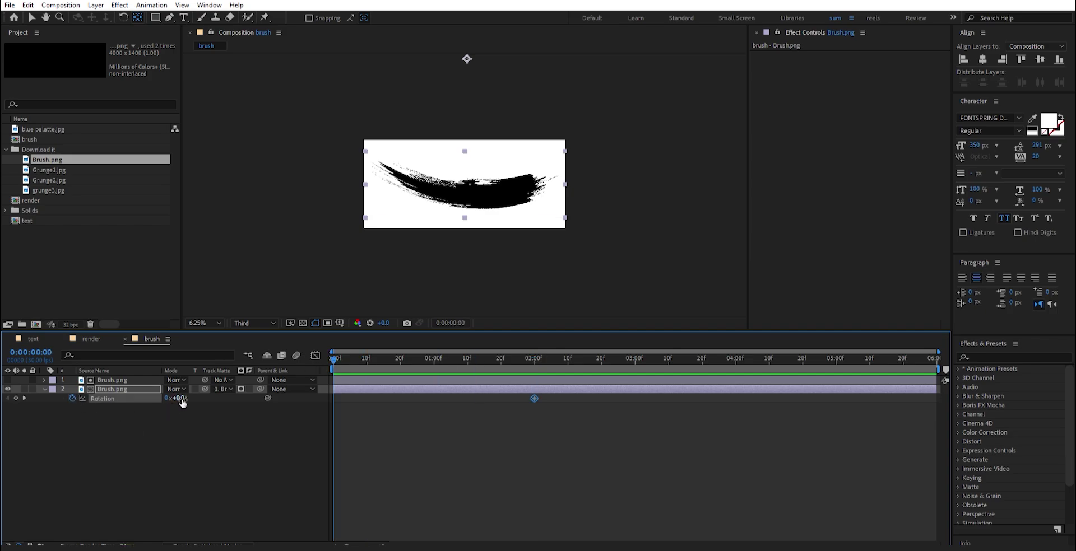
{"action": "left_click_drag", "start_coordinate": [182, 403], "coordinate": [227, 399]}
{"action": "key", "text": "space"}
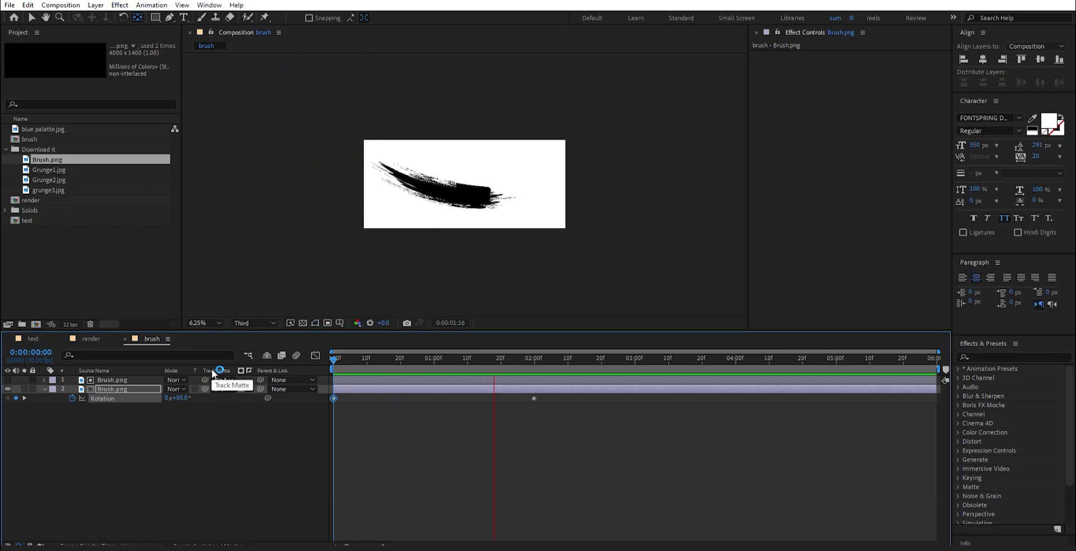
{"action": "key", "text": "space"}
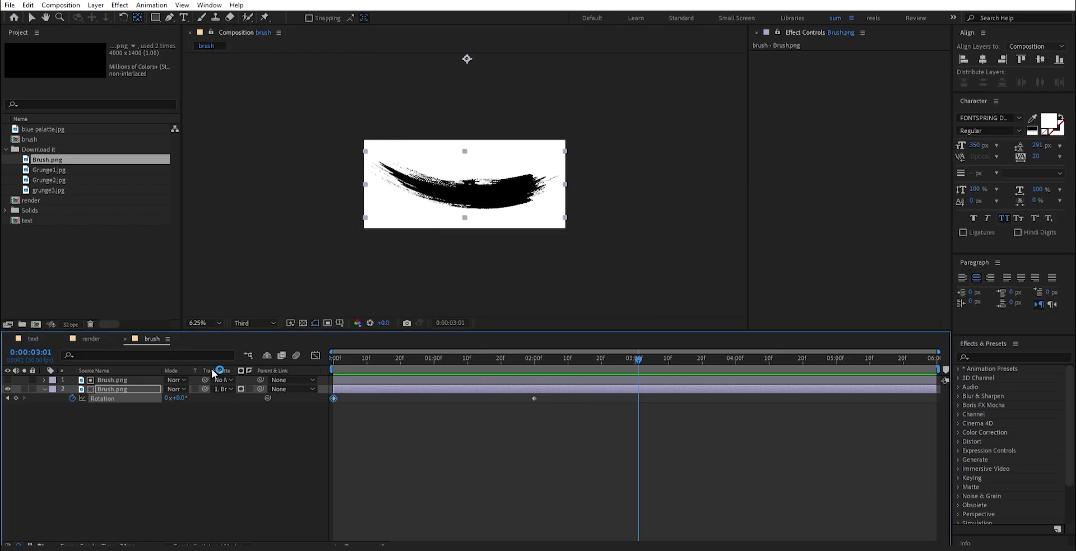
Apply Easy Ease to both rotation keyframes of the lower Brush.png layer and show their speed graph.
{"action": "left_click_drag", "start_coordinate": [543, 398], "coordinate": [517, 405]}
{"action": "right_click", "coordinate": [535, 398]}
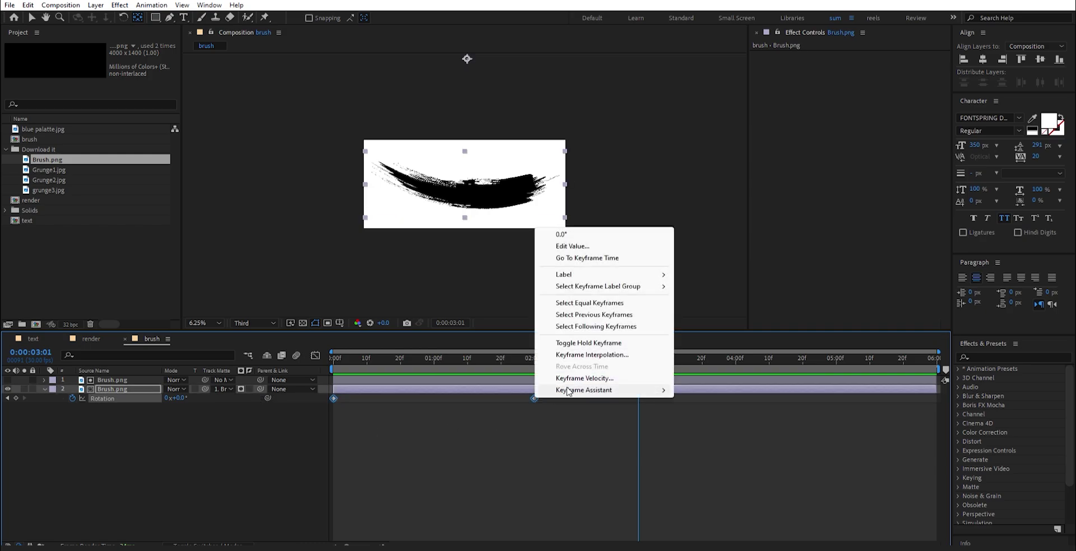
{"action": "mouse_move", "coordinate": [586, 391]}
{"action": "left_click", "coordinate": [700, 429]}
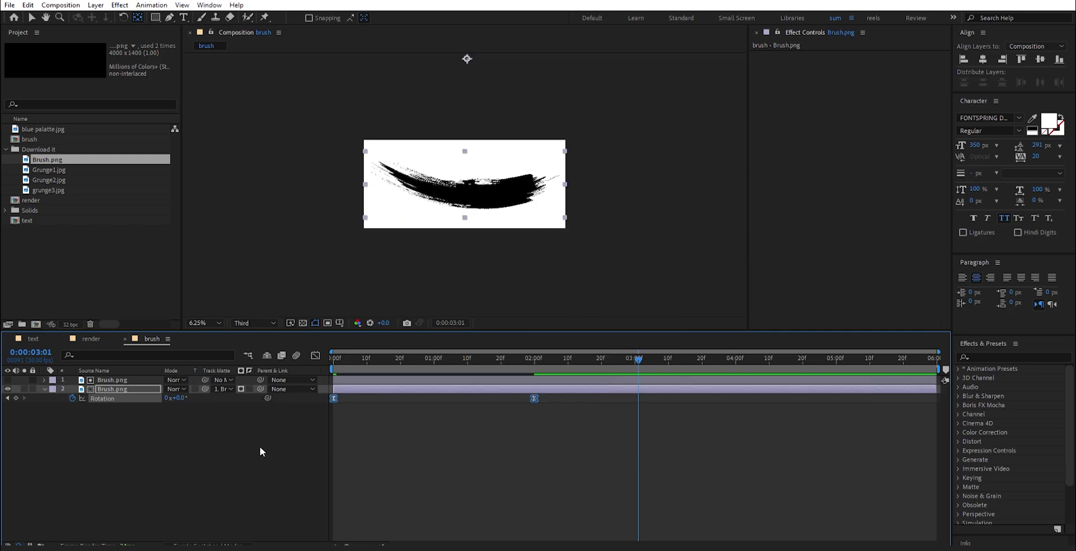
{"action": "left_click", "coordinate": [315, 356]}
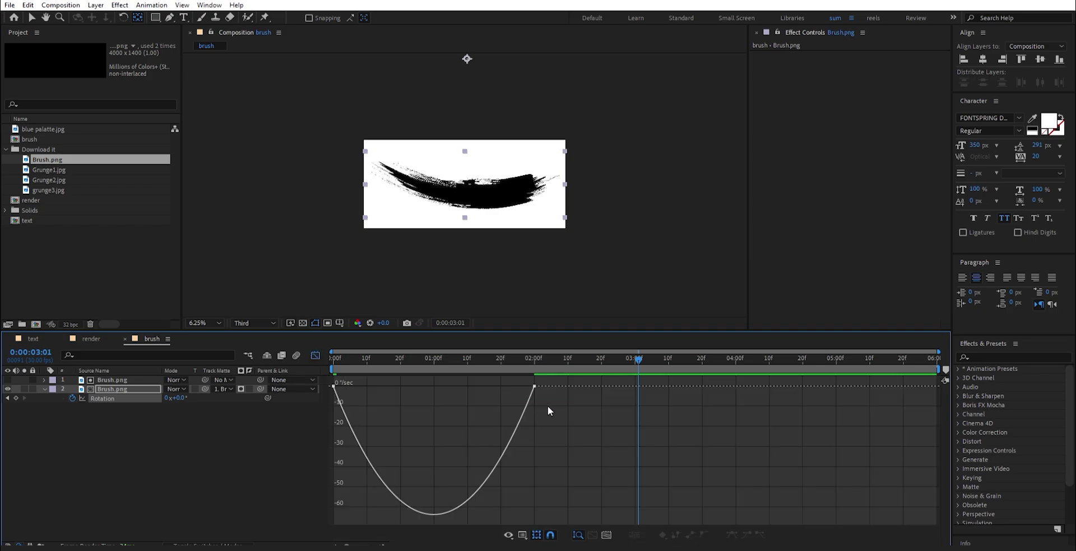
Reshape the brush rotation's speed graph to start very fast and slow gradually into the 2:00 keyframe, and preview the reveal.
{"action": "left_click_drag", "start_coordinate": [500, 393], "coordinate": [330, 391]}
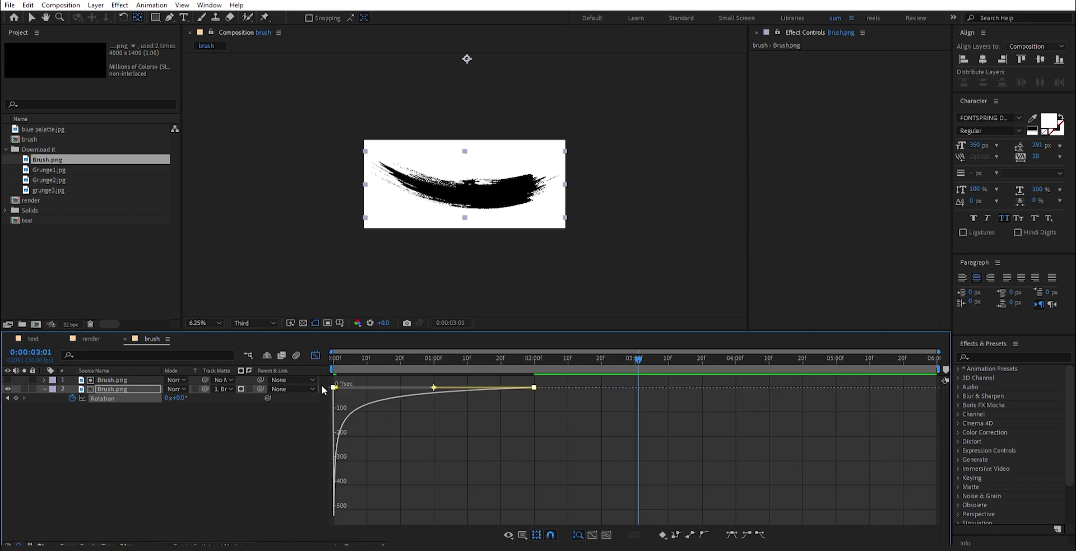
{"action": "left_click", "coordinate": [316, 355]}
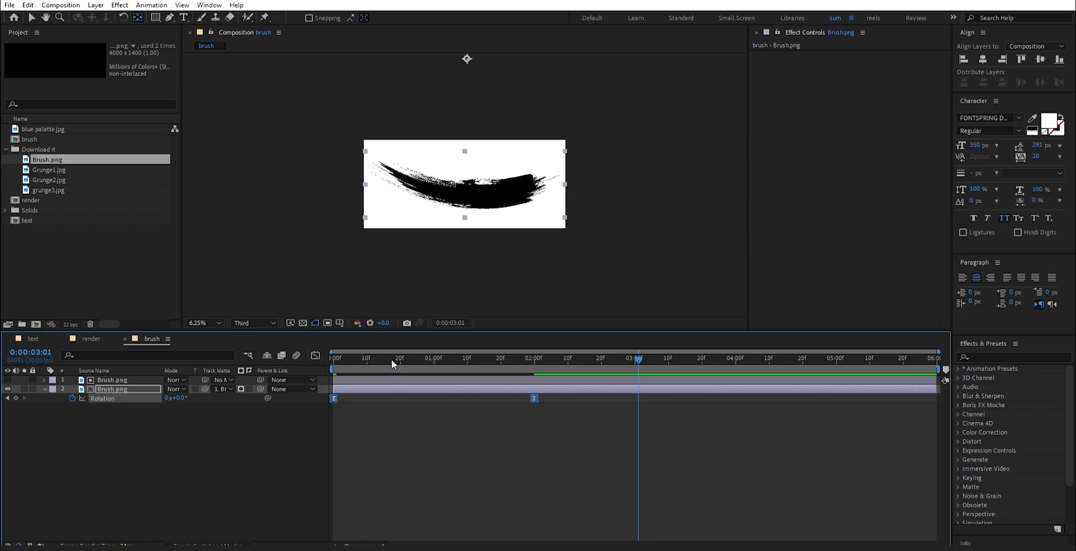
{"action": "key", "text": "Home"}
{"action": "key", "text": "space"}
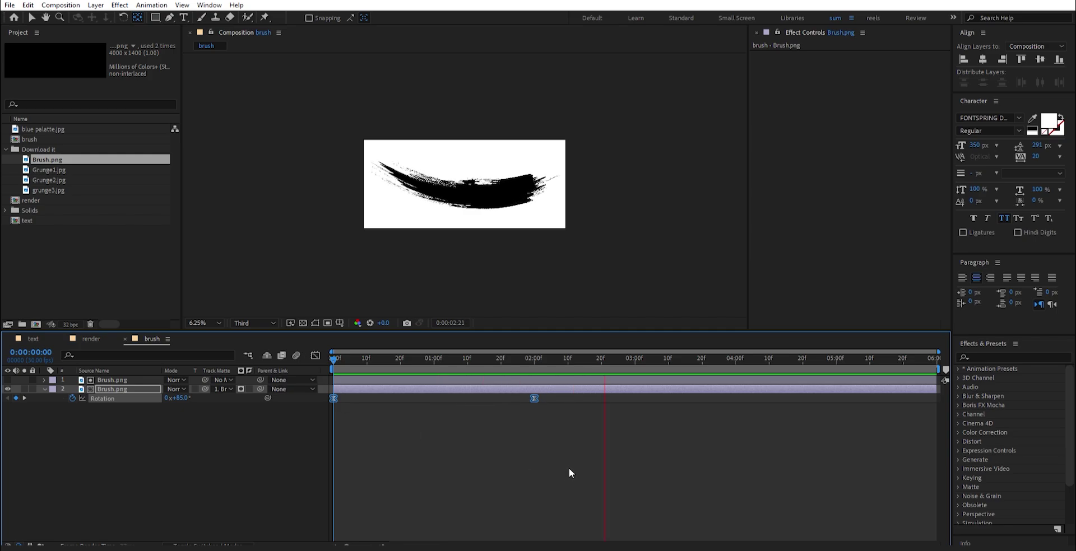
Duplicate the animated Brush.png layer at 4:00, remove the copy's rotation keyframes, and parent the original layer to the copy.
{"action": "left_click_drag", "start_coordinate": [555, 358], "coordinate": [839, 376]}
{"action": "mouse_move", "coordinate": [750, 383]}
{"action": "left_mouse_down"}
{"action": "mouse_move", "coordinate": [580, 399]}
{"action": "mouse_move", "coordinate": [825, 374]}
{"action": "mouse_move", "coordinate": [617, 400]}
{"action": "mouse_move", "coordinate": [736, 395]}
{"action": "left_mouse_up"}
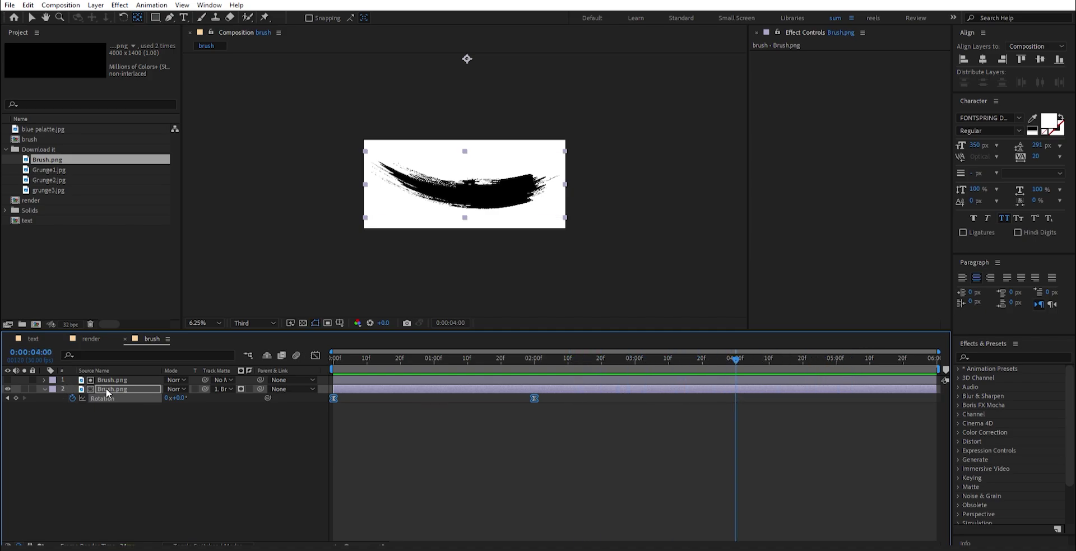
{"action": "key", "text": "ctrl+d"}
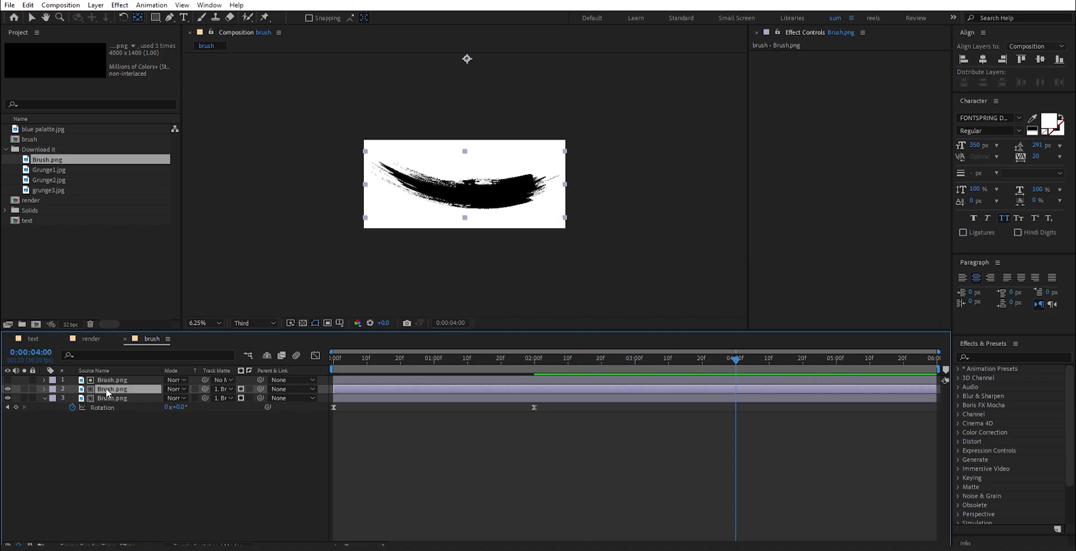
{"action": "key", "text": "r"}
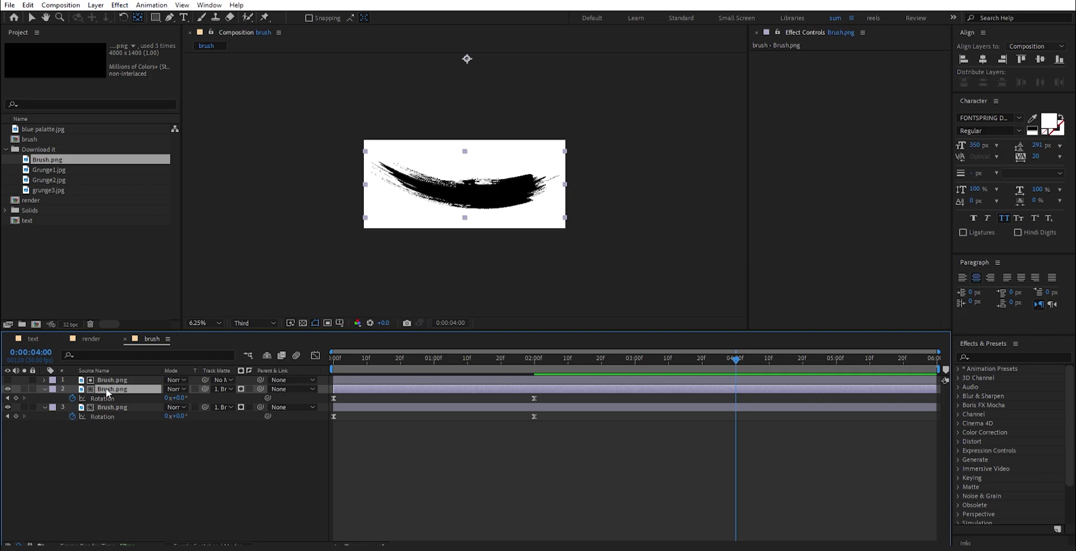
{"action": "left_click", "coordinate": [71, 398]}
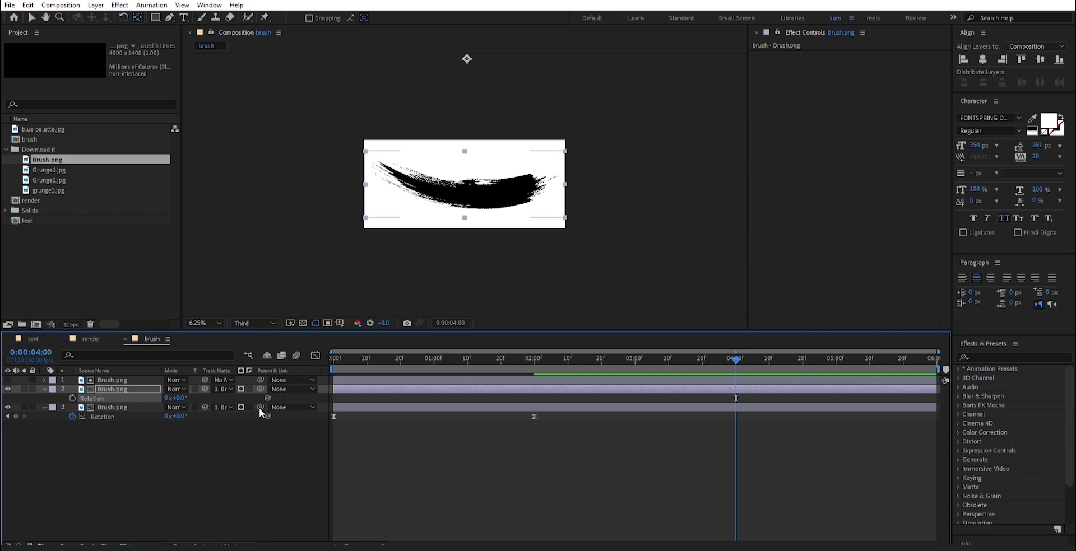
{"action": "left_click_drag", "start_coordinate": [258, 408], "coordinate": [125, 389]}
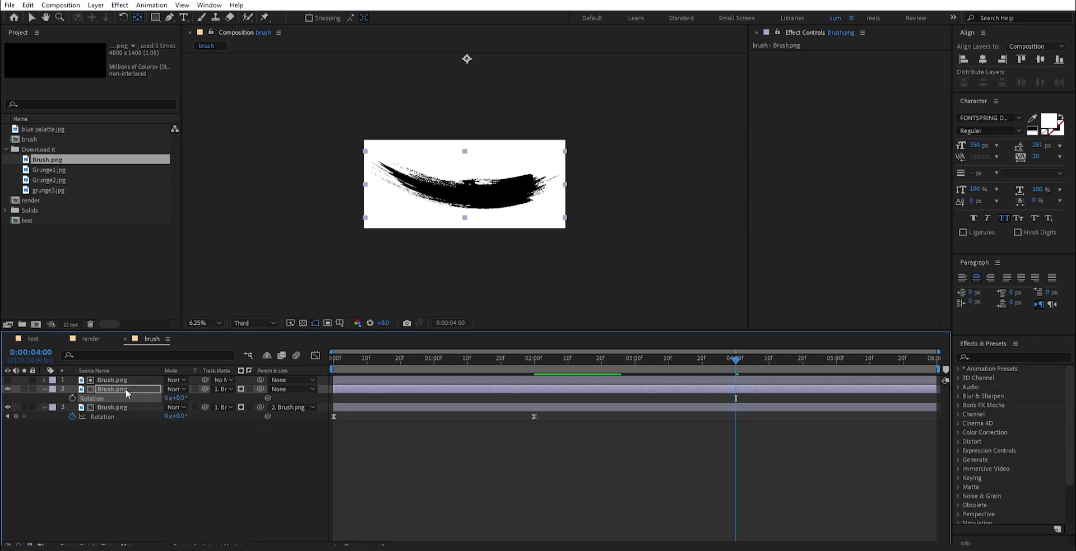
Keyframe the parent Brush.png copy's rotation from 3° at 0:00 to 0° at the end of the composition, and preview it.
{"action": "left_click_drag", "start_coordinate": [549, 364], "coordinate": [961, 378]}
{"action": "left_click", "coordinate": [72, 399]}
{"action": "left_click_drag", "start_coordinate": [468, 362], "coordinate": [296, 361]}
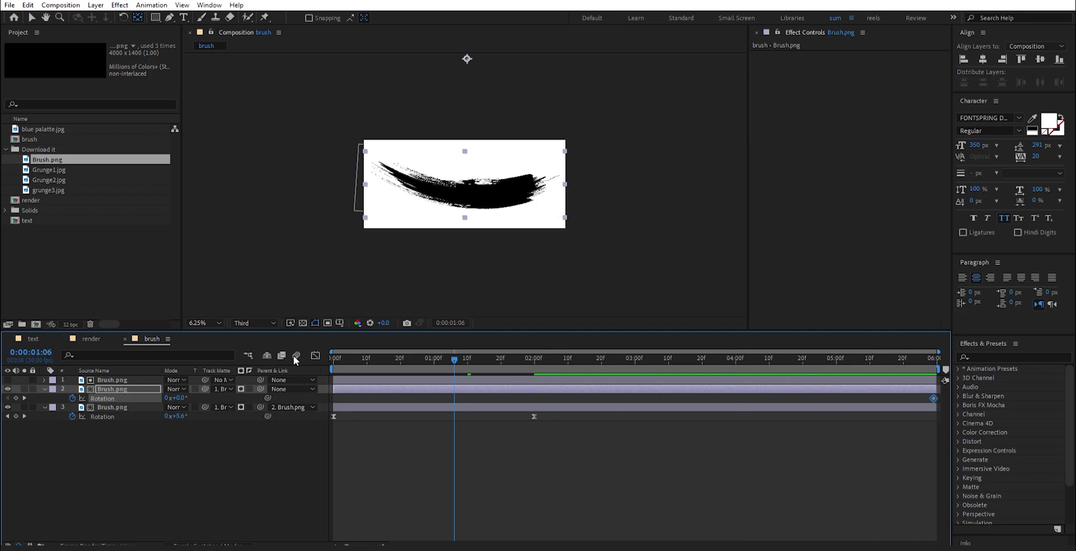
{"action": "left_click_drag", "start_coordinate": [178, 398], "coordinate": [182, 400]}
{"action": "key", "text": "period"}
{"action": "key", "text": "space"}
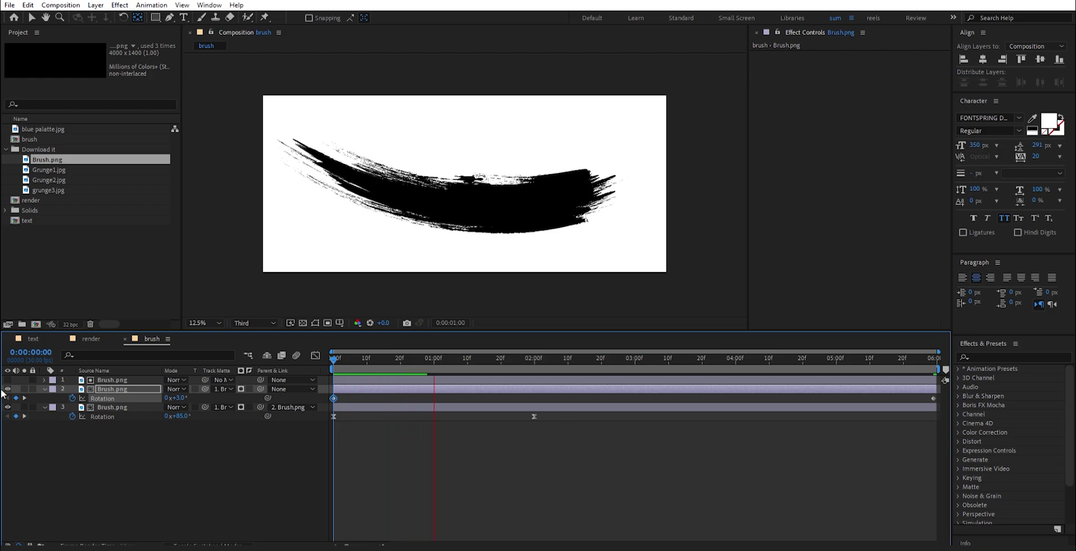
Hide the parent Brush.png copy and preview the stroke's reveal from the start at different magnifications.
{"action": "left_click", "coordinate": [344, 362]}
{"action": "key", "text": "Home"}
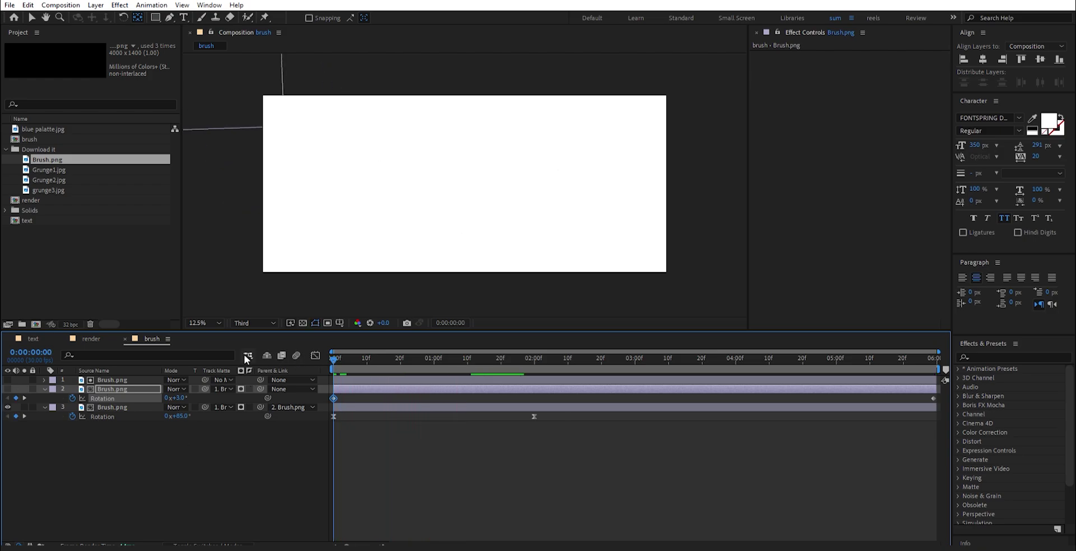
{"action": "key", "text": "space"}
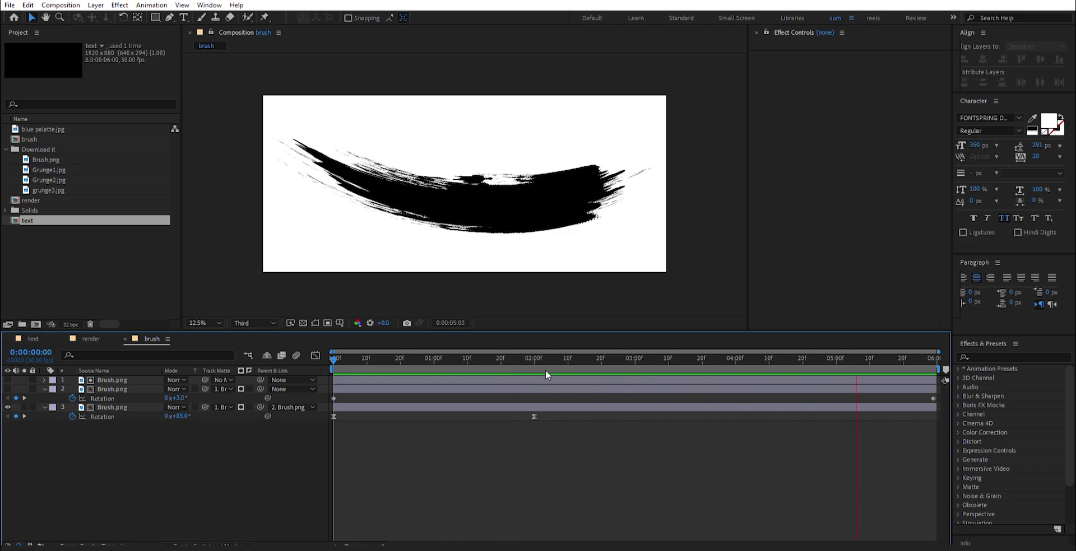
{"action": "key", "text": "period"}
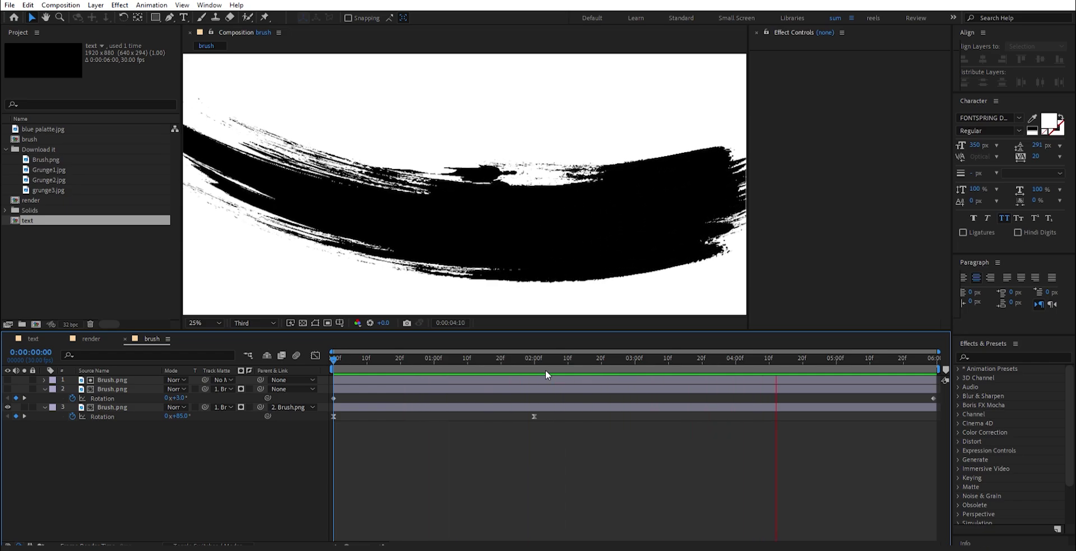
{"action": "key", "text": "comma"}
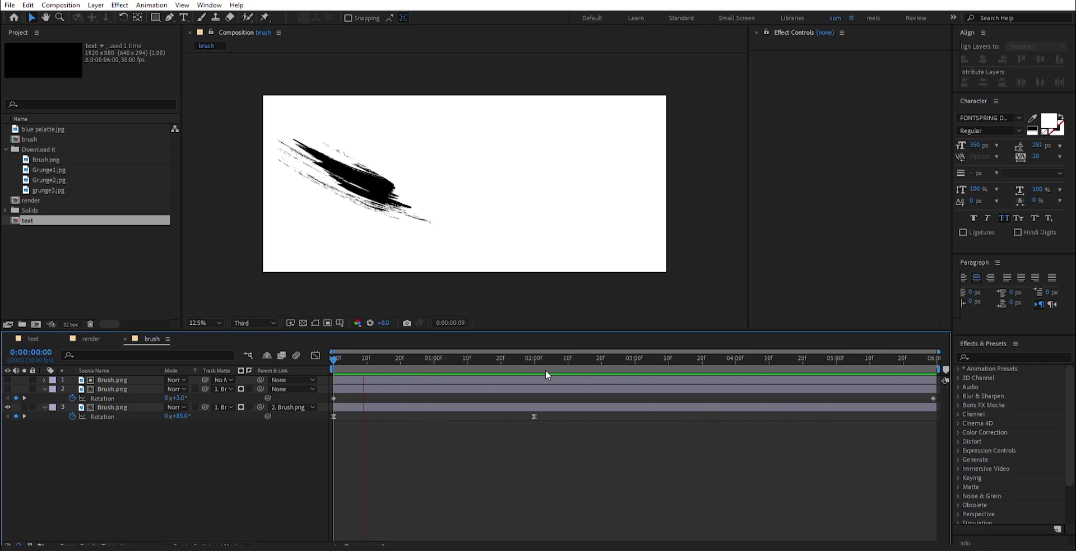
Add the brush composition to the render composition, between the Grunge1.jpg and text layers.
{"action": "left_click", "coordinate": [86, 336]}
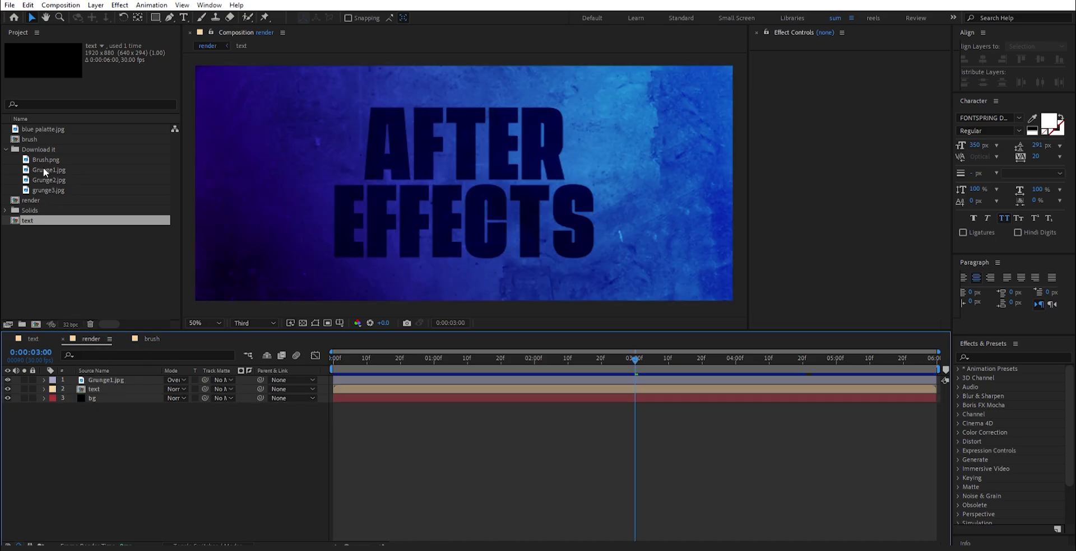
{"action": "left_click", "coordinate": [42, 139]}
{"action": "mouse_move", "coordinate": [41, 139]}
{"action": "left_mouse_down"}
{"action": "mouse_move", "coordinate": [84, 427]}
{"action": "mouse_move", "coordinate": [84, 391]}
{"action": "left_mouse_up"}
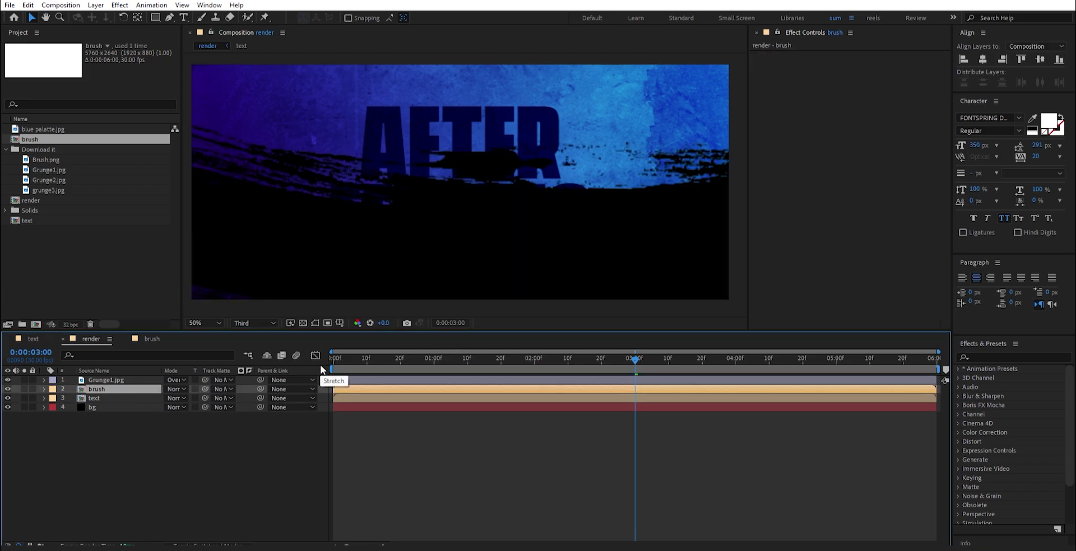
Set the brush layer's rotation to 34° in the render composition.
{"action": "left_click", "coordinate": [119, 387]}
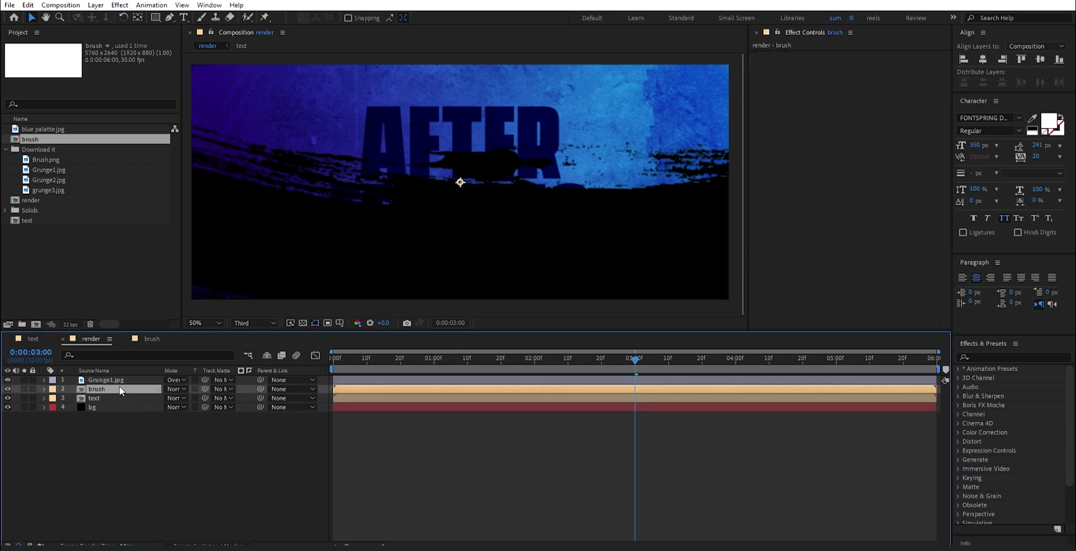
{"action": "key", "text": "comma"}
{"action": "key", "text": "comma"}
{"action": "key", "text": "comma"}
{"action": "key", "text": "comma"}
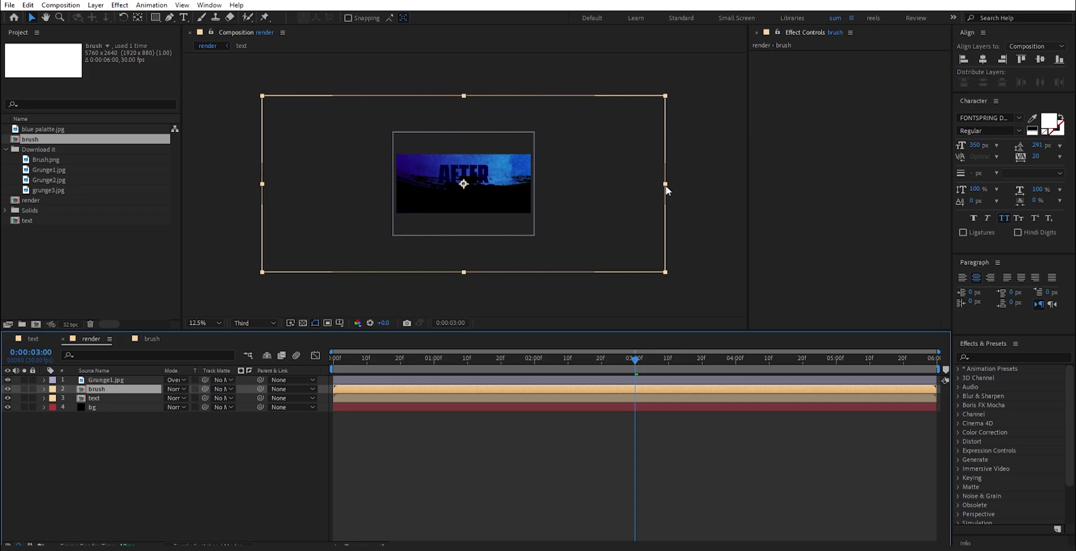
{"action": "key", "text": "r"}
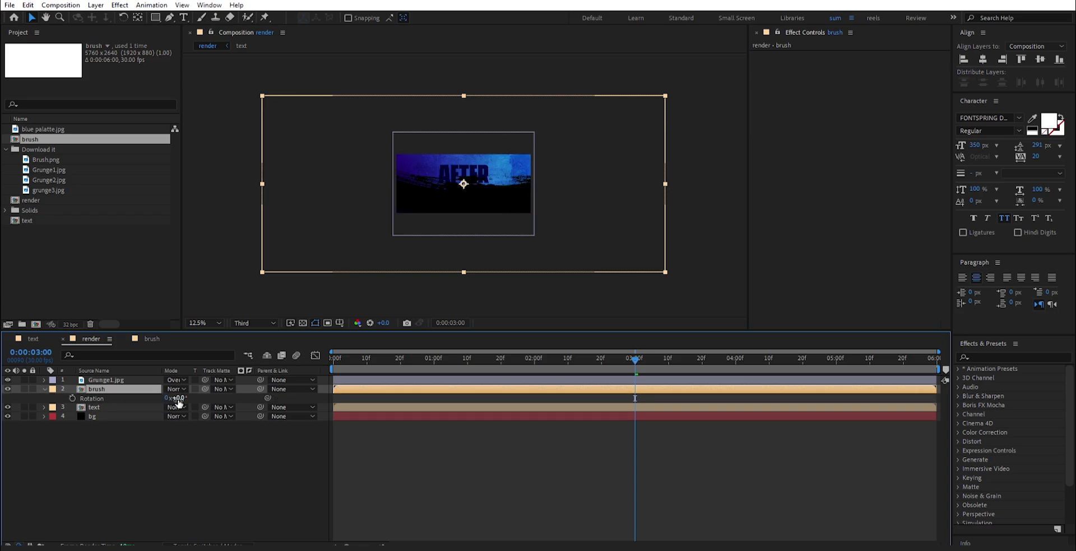
{"action": "left_click_drag", "start_coordinate": [178, 398], "coordinate": [196, 399]}
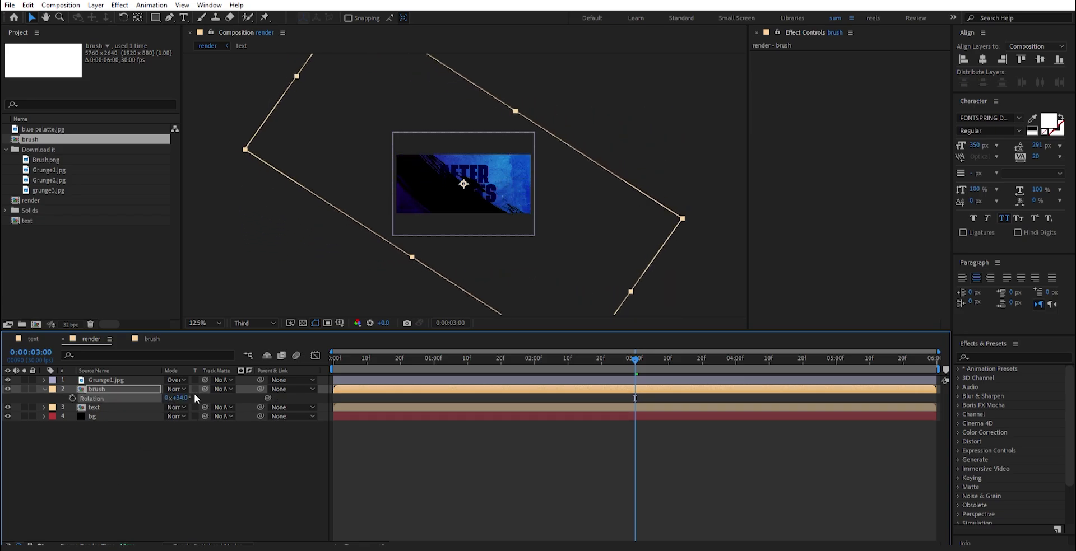
Enlarge and reposition the tilted brush layer until its stroke covers the title, and shift the layer's start to about 0:06 frames.
{"action": "left_click_drag", "start_coordinate": [413, 257], "coordinate": [393, 294]}
{"action": "left_click_drag", "start_coordinate": [453, 192], "coordinate": [463, 165]}
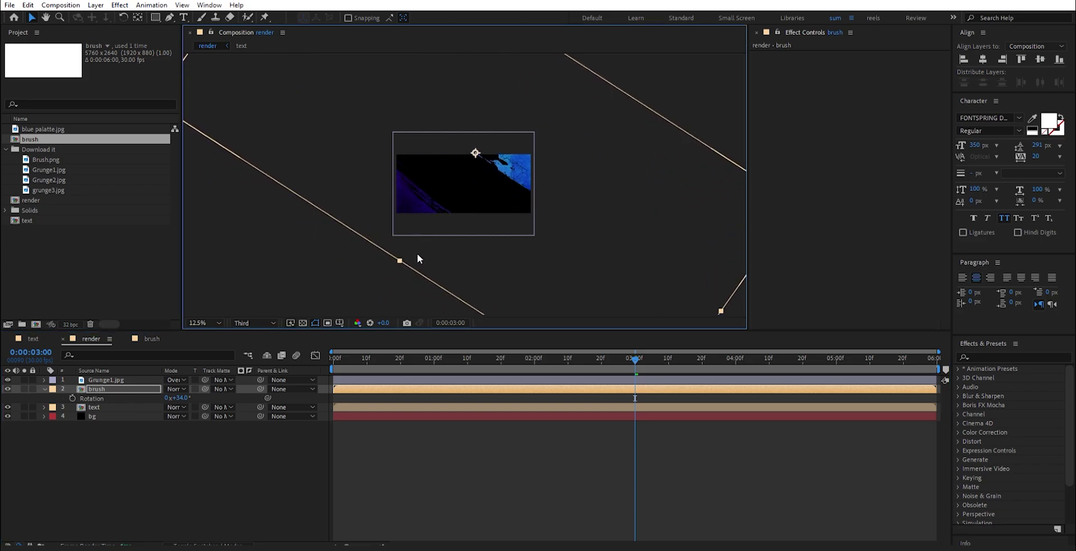
{"action": "left_click_drag", "start_coordinate": [401, 265], "coordinate": [398, 275]}
{"action": "left_click_drag", "start_coordinate": [494, 190], "coordinate": [481, 175]}
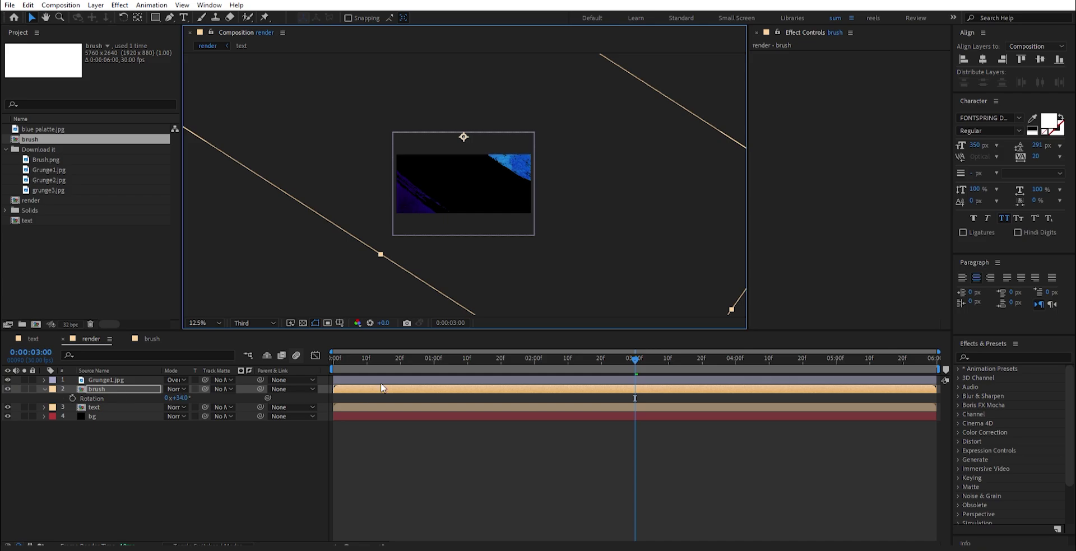
{"action": "mouse_move", "coordinate": [398, 359]}
{"action": "left_mouse_down"}
{"action": "mouse_move", "coordinate": [318, 369]}
{"action": "mouse_move", "coordinate": [399, 366]}
{"action": "mouse_move", "coordinate": [392, 390]}
{"action": "left_mouse_up"}
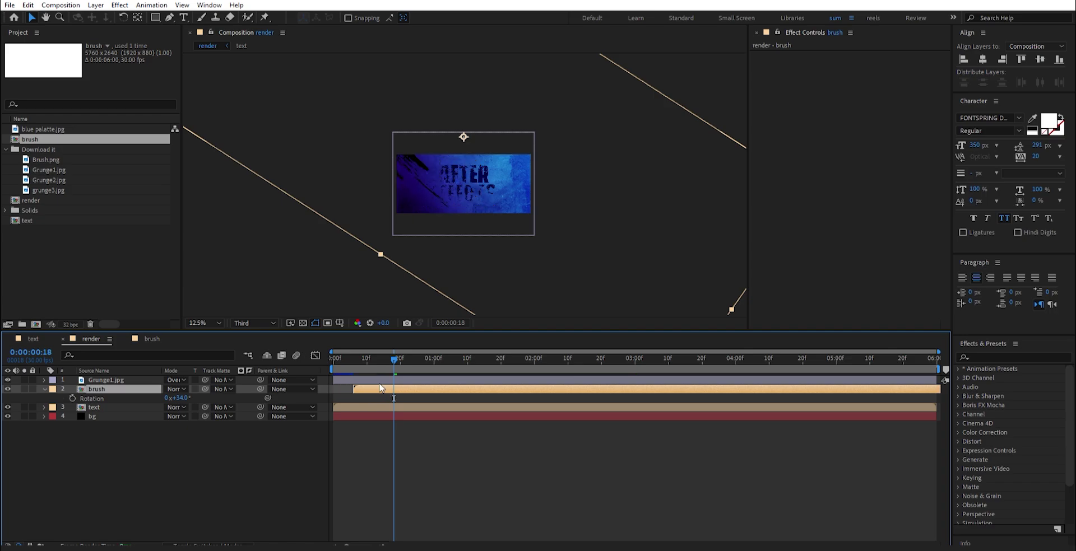
{"action": "mouse_move", "coordinate": [358, 357]}
{"action": "left_mouse_down"}
{"action": "mouse_move", "coordinate": [327, 361]}
{"action": "mouse_move", "coordinate": [454, 361]}
{"action": "left_mouse_up"}
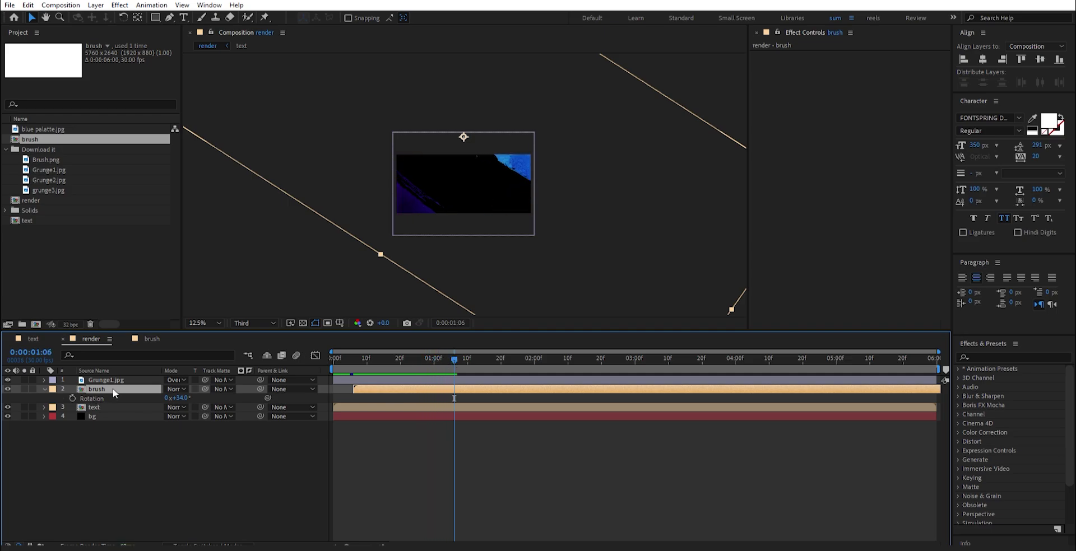
Apply the Gradient Ramp effect to the brush layer.
{"action": "left_click", "coordinate": [979, 357]}
{"action": "type", "text": "gradient"}
{"action": "double_click", "coordinate": [1006, 412]}
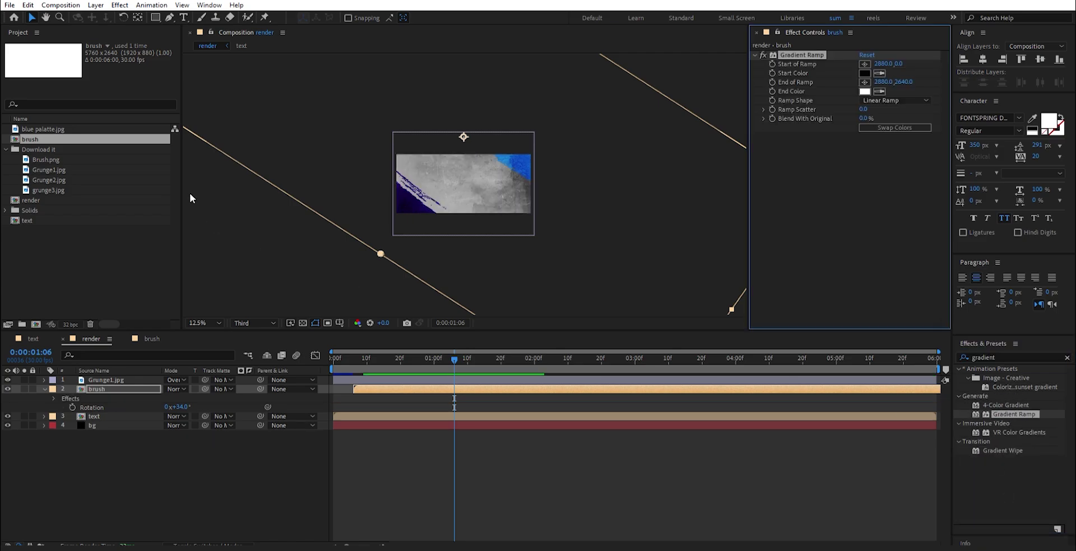
Sample blue palette.jpg to set the Gradient Ramp's end color to deep blue and its start color to dark navy.
{"action": "left_click", "coordinate": [49, 129]}
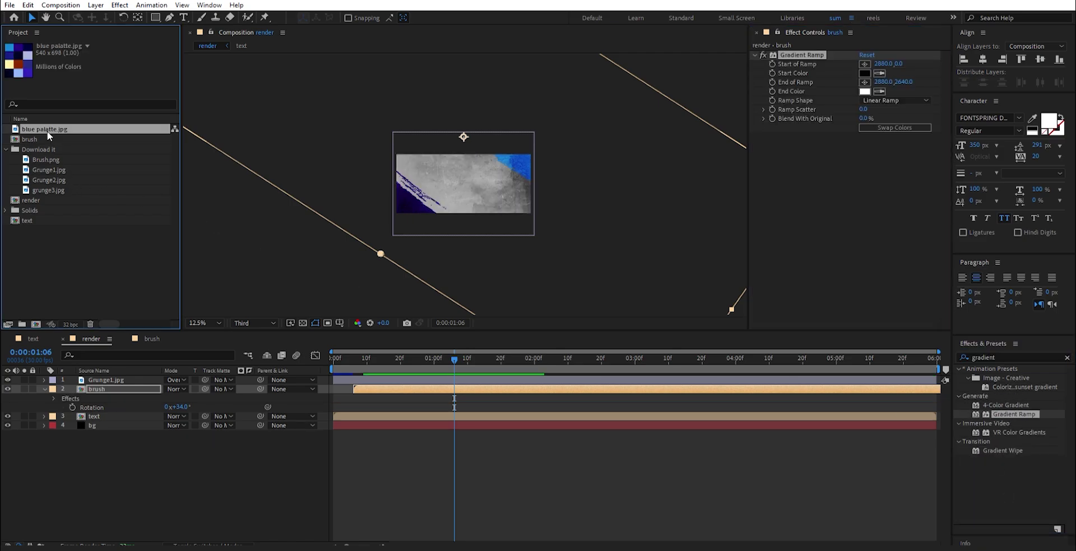
{"action": "left_click", "coordinate": [880, 91]}
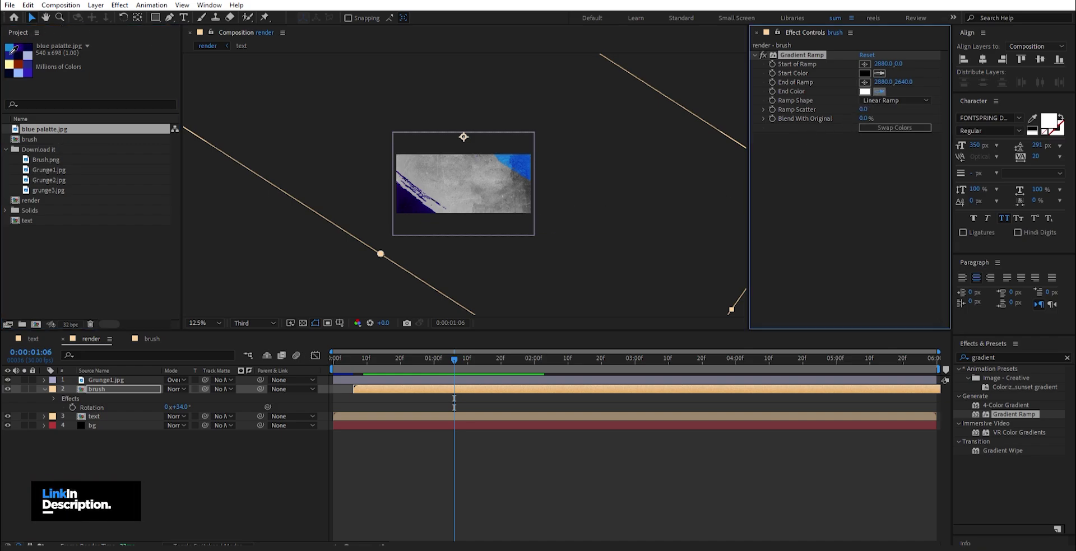
{"action": "left_click", "coordinate": [15, 55]}
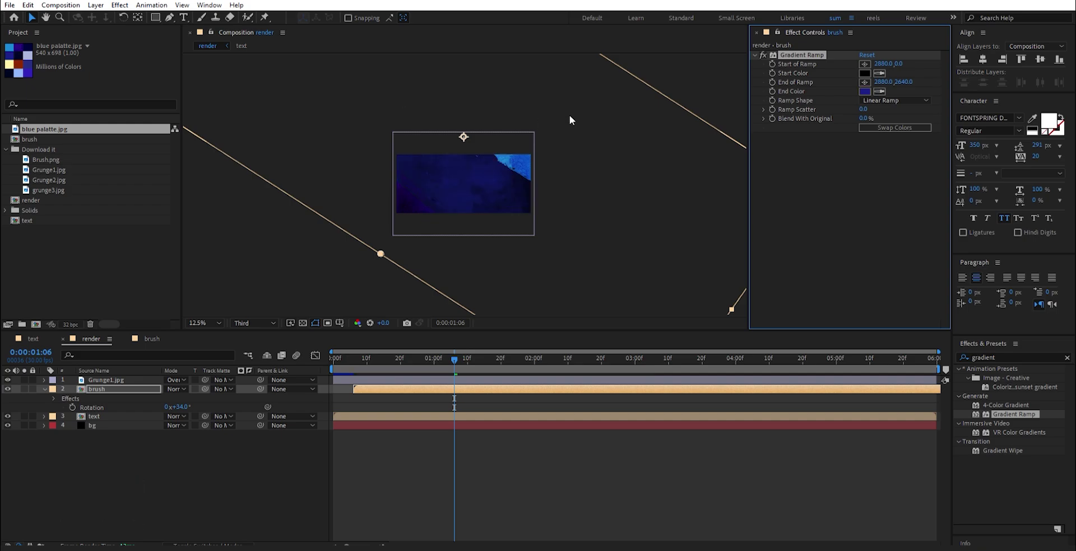
{"action": "left_click", "coordinate": [884, 76]}
{"action": "left_click", "coordinate": [19, 57]}
Move the ramp's start point to about 3001, 1963 at the frame's lower left and its end point to about 3456, 1337 at upper right.
{"action": "key", "text": "comma"}
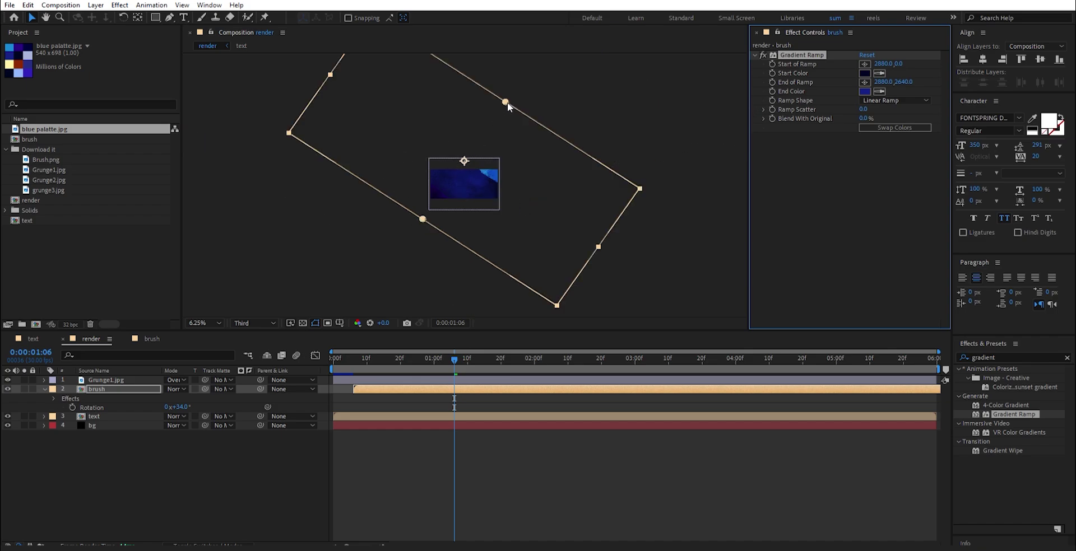
{"action": "left_click_drag", "start_coordinate": [506, 102], "coordinate": [479, 172]}
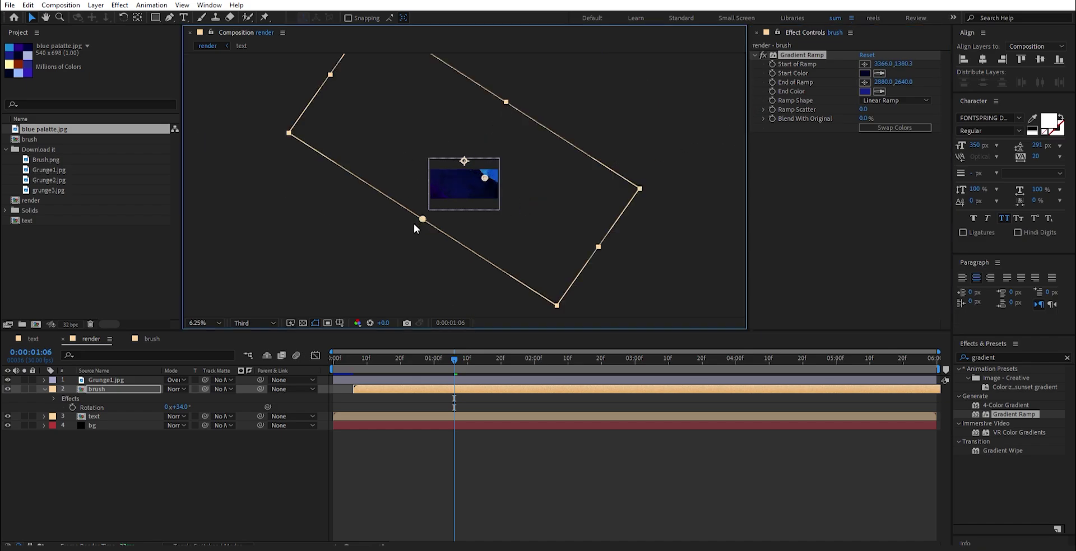
{"action": "left_click_drag", "start_coordinate": [453, 195], "coordinate": [452, 174]}
{"action": "mouse_move", "coordinate": [490, 187]}
{"action": "left_mouse_down"}
{"action": "mouse_move", "coordinate": [449, 189]}
{"action": "mouse_move", "coordinate": [490, 178]}
{"action": "left_mouse_up"}
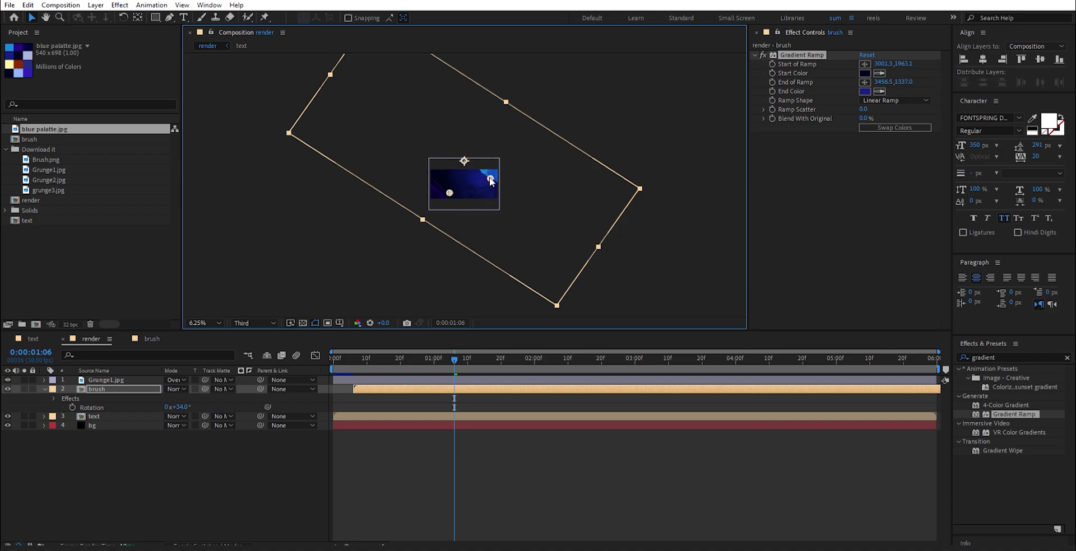
{"action": "key", "text": "period"}
{"action": "key", "text": "period"}
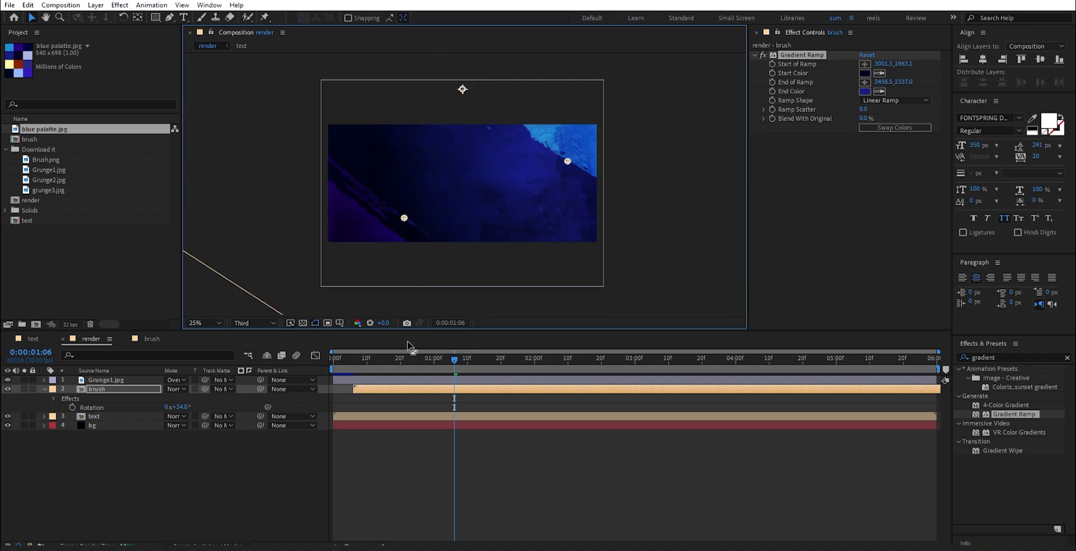
Duplicate the text layer and place the copy directly above the brush layer.
{"action": "left_click_drag", "start_coordinate": [392, 365], "coordinate": [416, 380]}
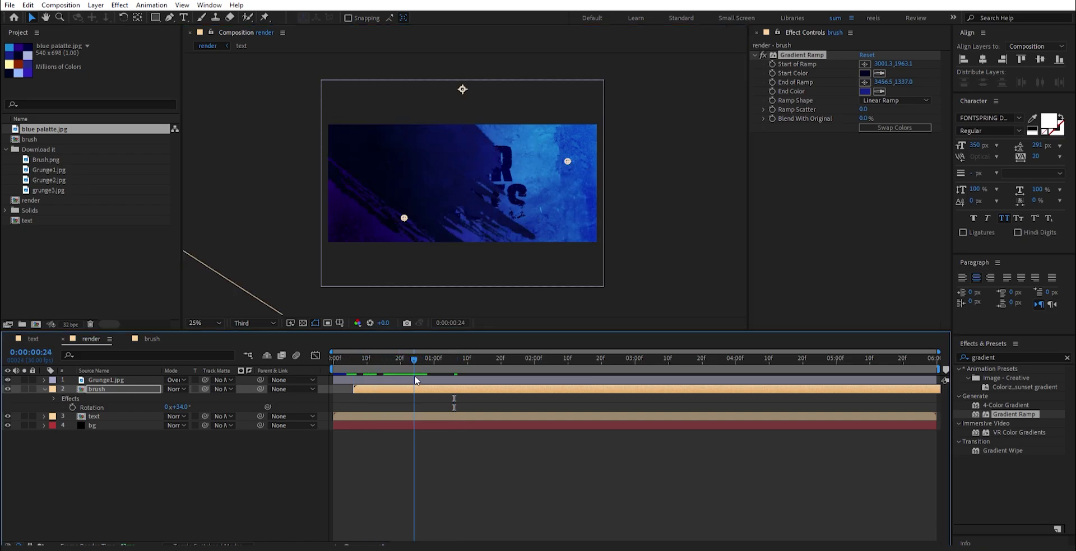
{"action": "left_click", "coordinate": [352, 416]}
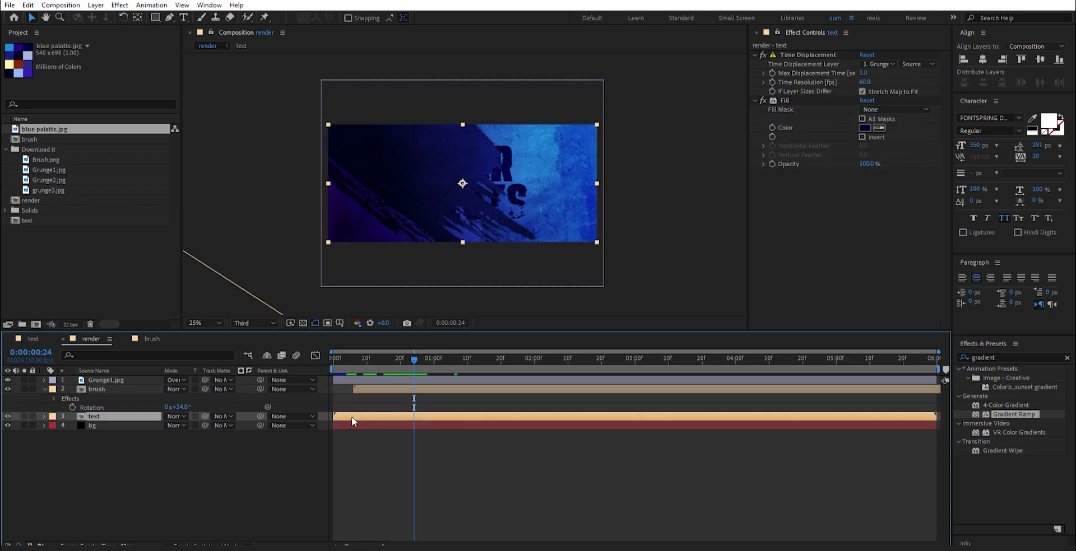
{"action": "key", "text": "ctrl+d"}
{"action": "left_click_drag", "start_coordinate": [114, 421], "coordinate": [116, 385]}
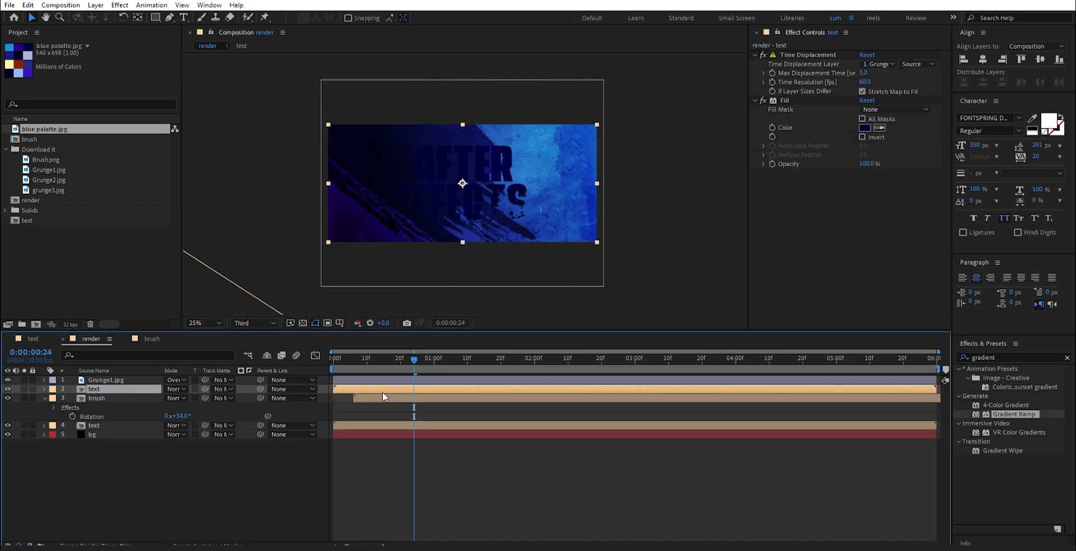
Set the brush layer as the upper text layer's track matte, turn the brush's visibility back on, and start the text about one frame after it.
{"action": "left_click", "coordinate": [223, 390]}
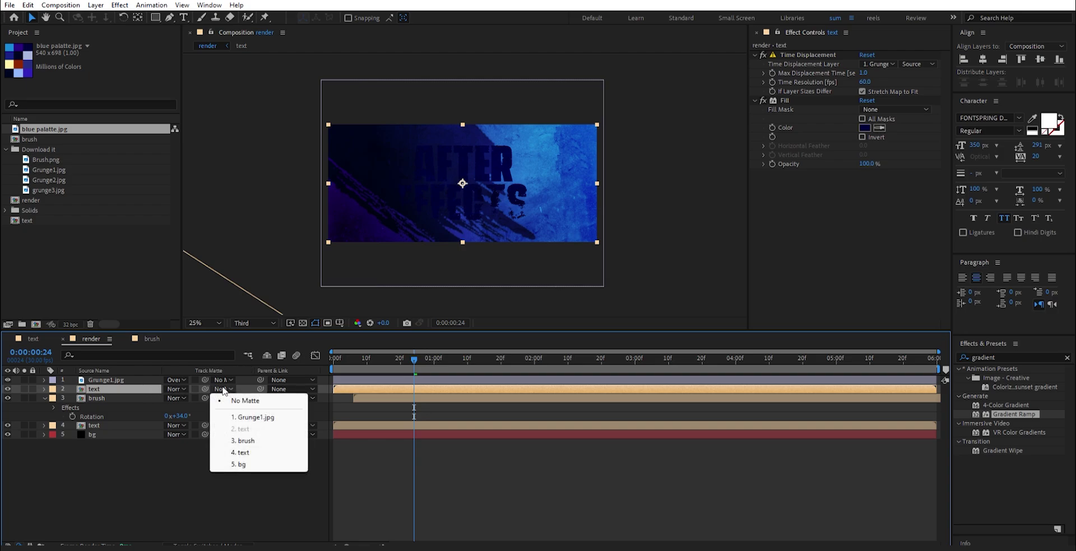
{"action": "left_click", "coordinate": [236, 441]}
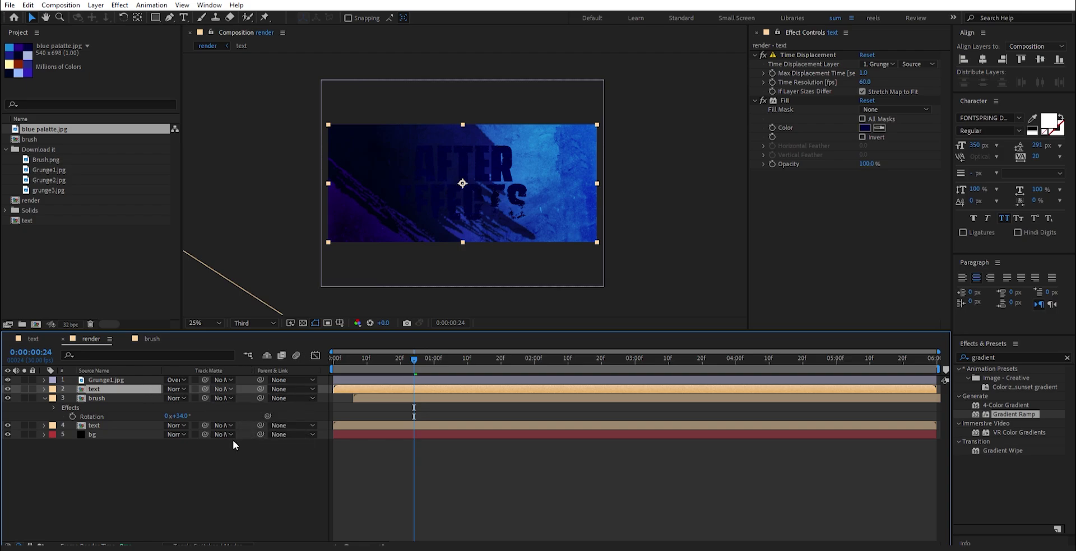
{"action": "left_click", "coordinate": [8, 398]}
{"action": "left_click_drag", "start_coordinate": [382, 390], "coordinate": [407, 392]}
{"action": "mouse_move", "coordinate": [360, 363]}
{"action": "left_mouse_down"}
{"action": "mouse_move", "coordinate": [347, 365]}
{"action": "mouse_move", "coordinate": [437, 366]}
{"action": "left_mouse_up"}
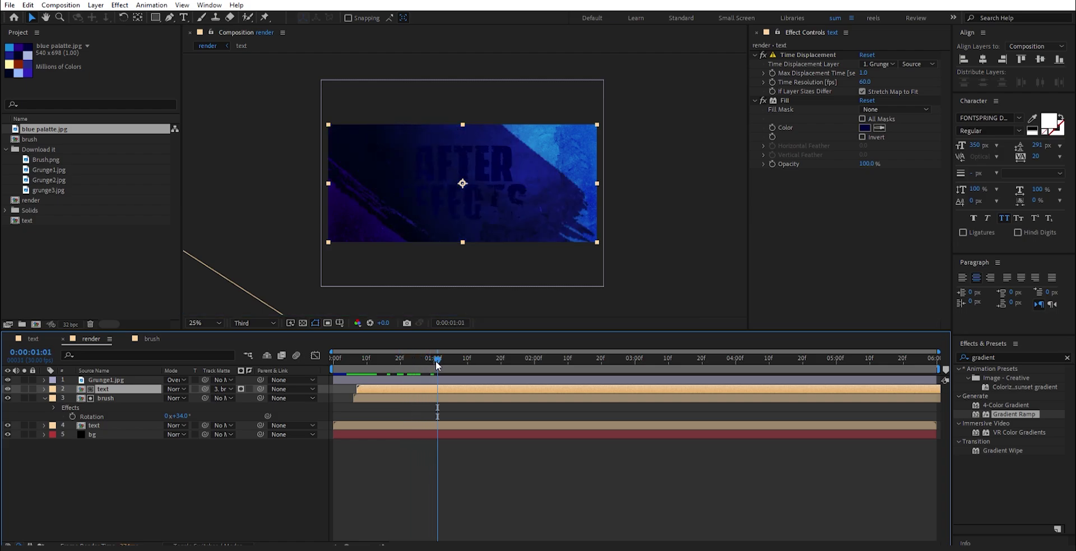
Replace the Fill effect on the upper text layer with a copy of the brush layer's Gradient Ramp.
{"action": "left_click", "coordinate": [785, 102]}
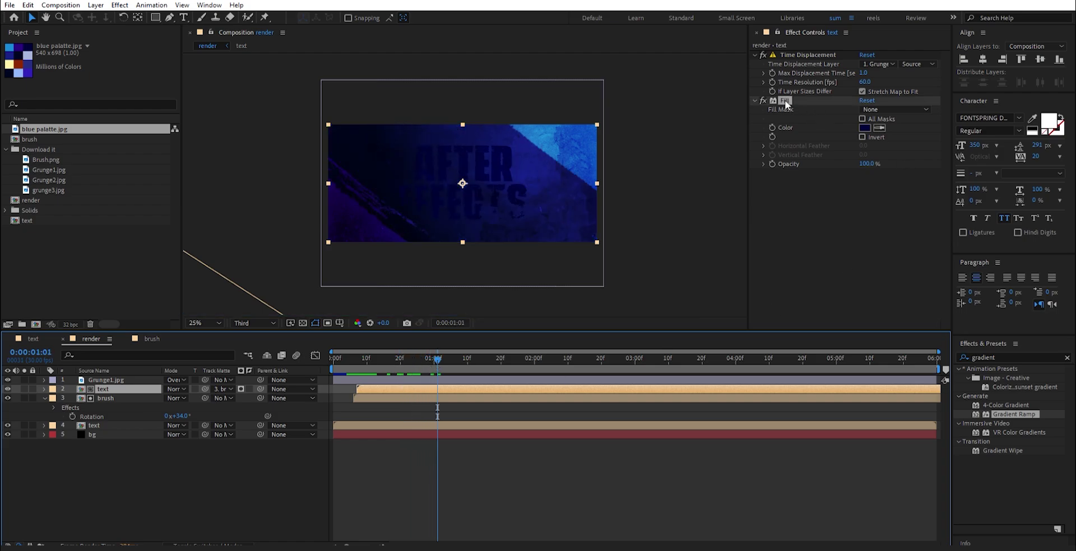
{"action": "key", "text": "Delete"}
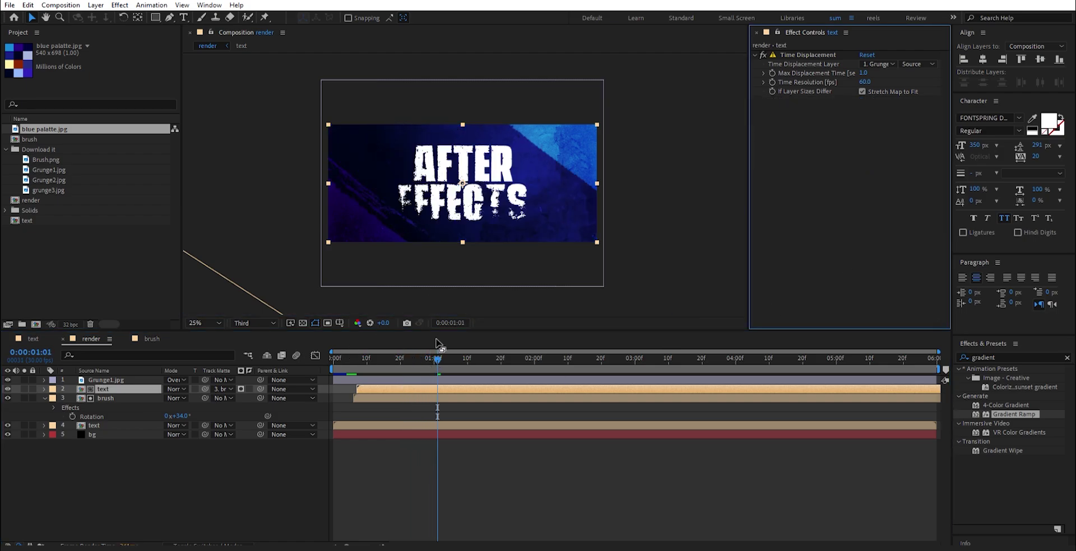
{"action": "left_click", "coordinate": [362, 401]}
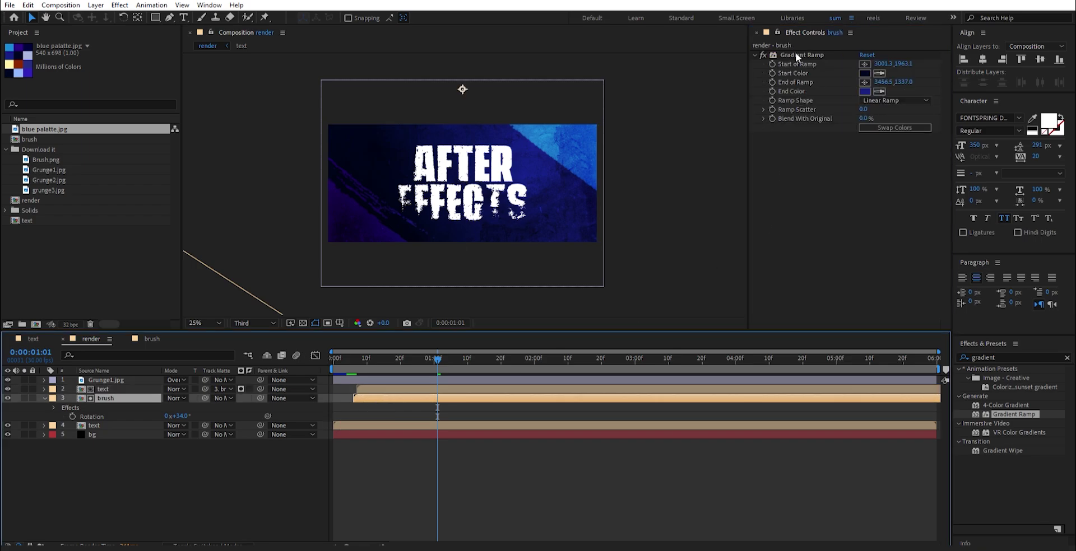
{"action": "left_click", "coordinate": [795, 53]}
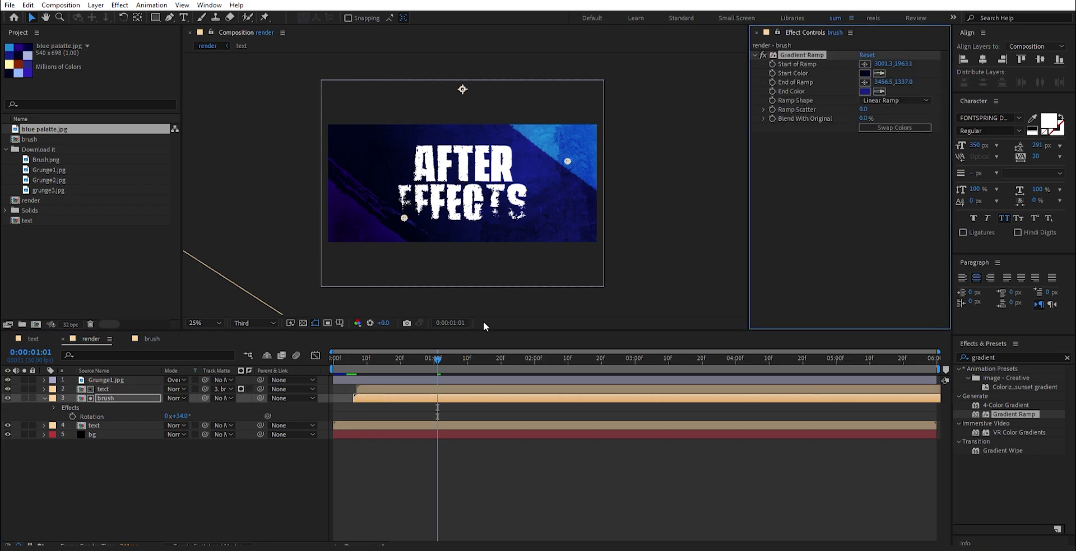
{"action": "left_click", "coordinate": [426, 390]}
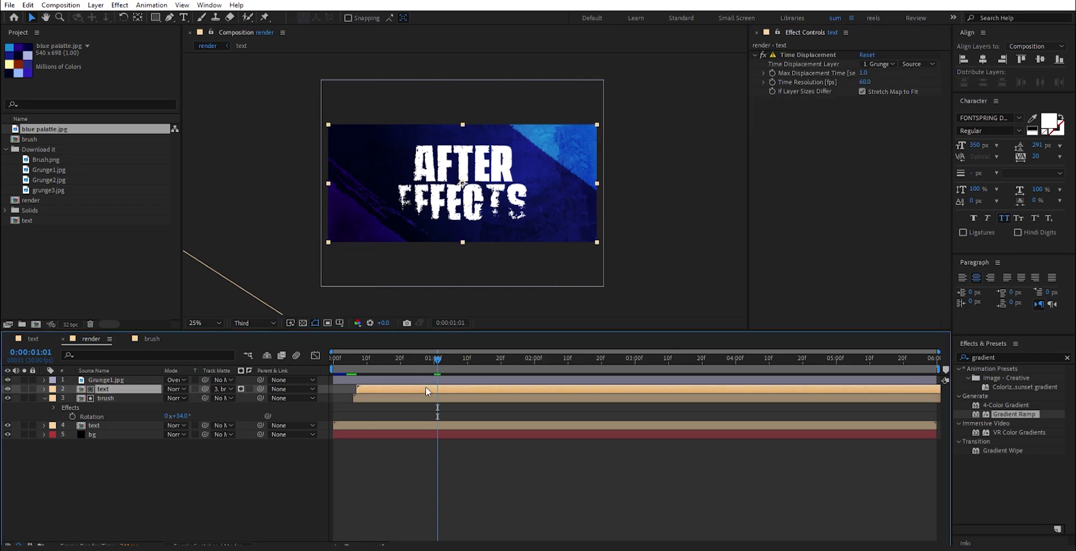
{"action": "key", "text": "ctrl+v"}
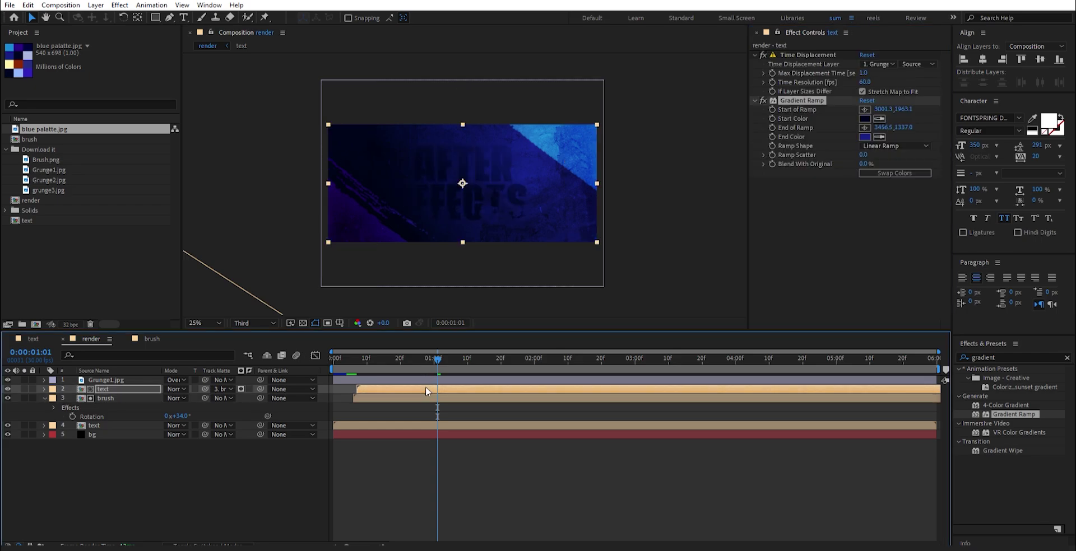
Set the text's Gradient Ramp start color to the palette's light lavender and its end color to white (FFFFFF).
{"action": "left_click", "coordinate": [878, 120]}
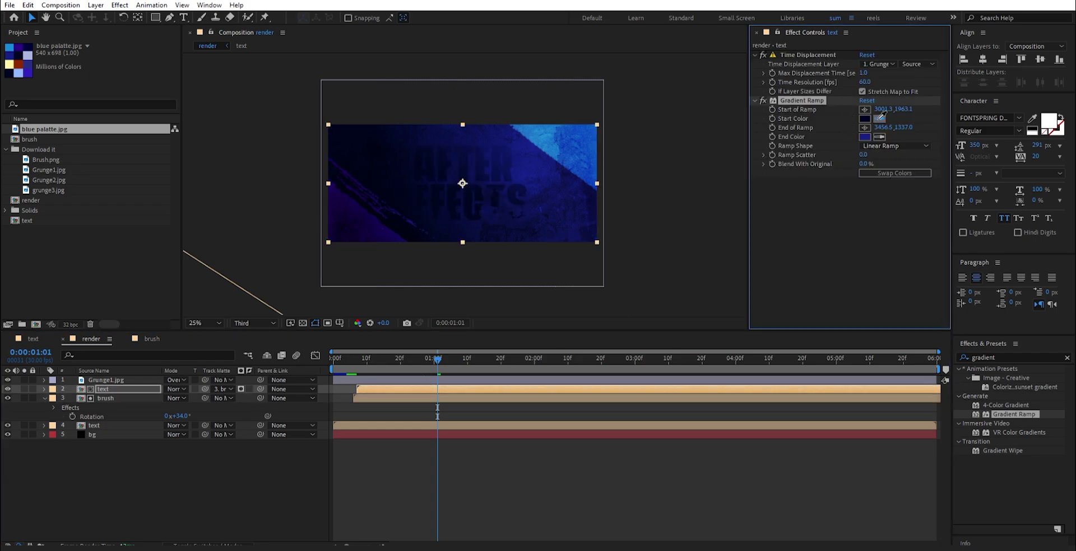
{"action": "left_click", "coordinate": [28, 58]}
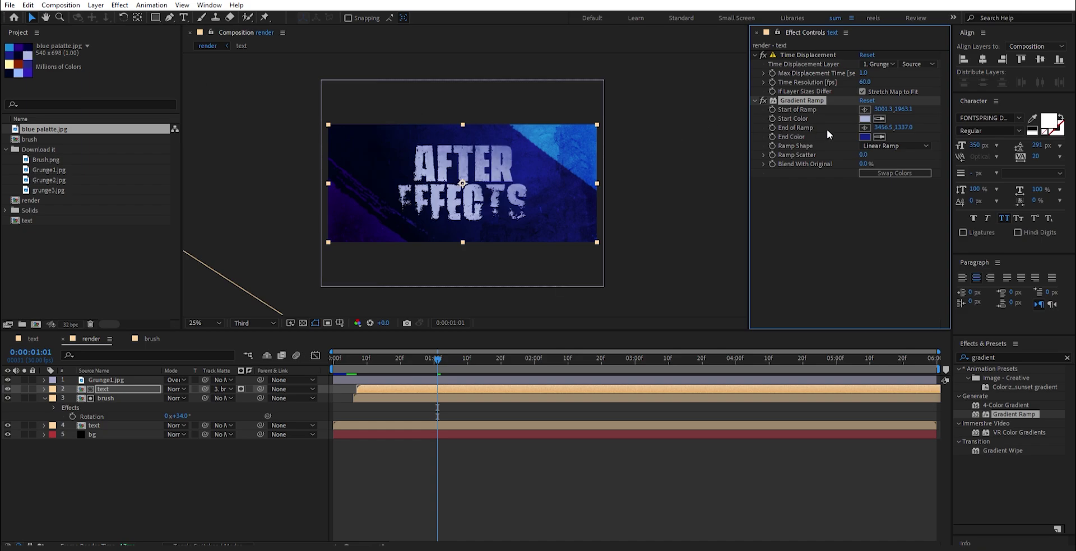
{"action": "left_click", "coordinate": [865, 138]}
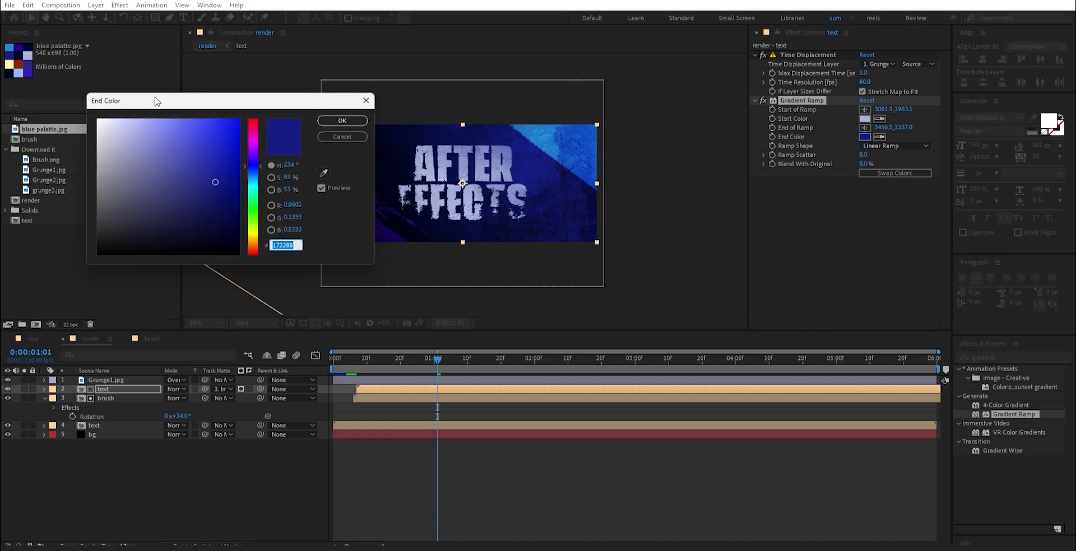
{"action": "left_click_drag", "start_coordinate": [135, 123], "coordinate": [62, 107]}
{"action": "left_click", "coordinate": [353, 121]}
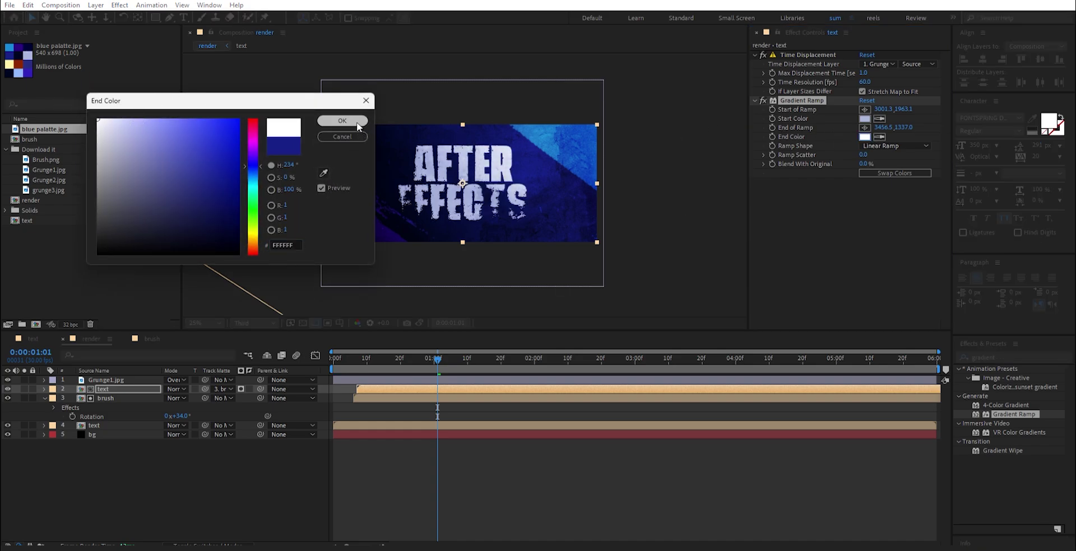
{"action": "left_click_drag", "start_coordinate": [424, 359], "coordinate": [366, 367]}
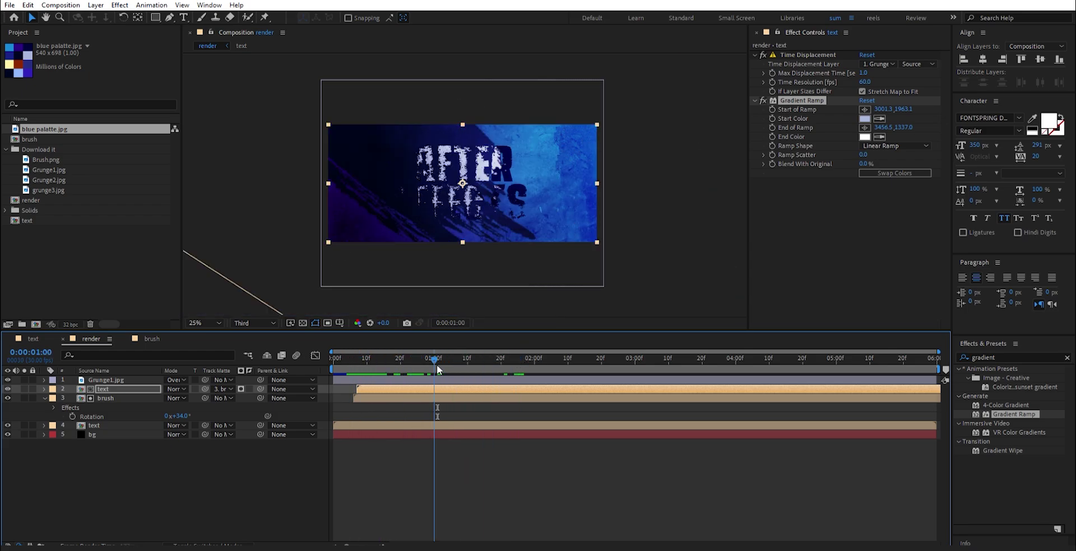
{"action": "left_click_drag", "start_coordinate": [436, 364], "coordinate": [541, 364]}
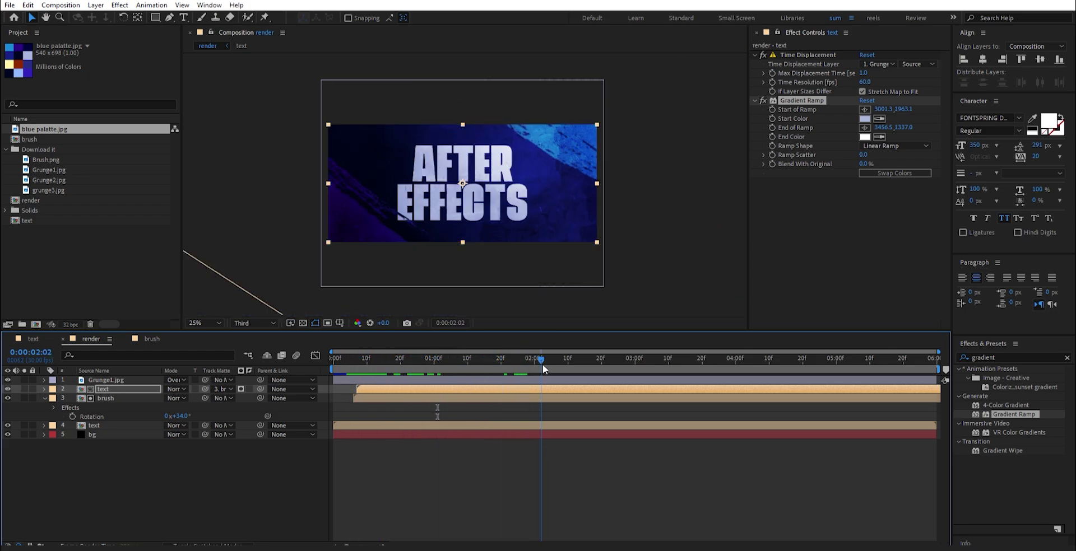
Duplicate the brush layer and place the copy directly above the matted text layer.
{"action": "left_click", "coordinate": [360, 399]}
{"action": "key", "text": "ctrl+d"}
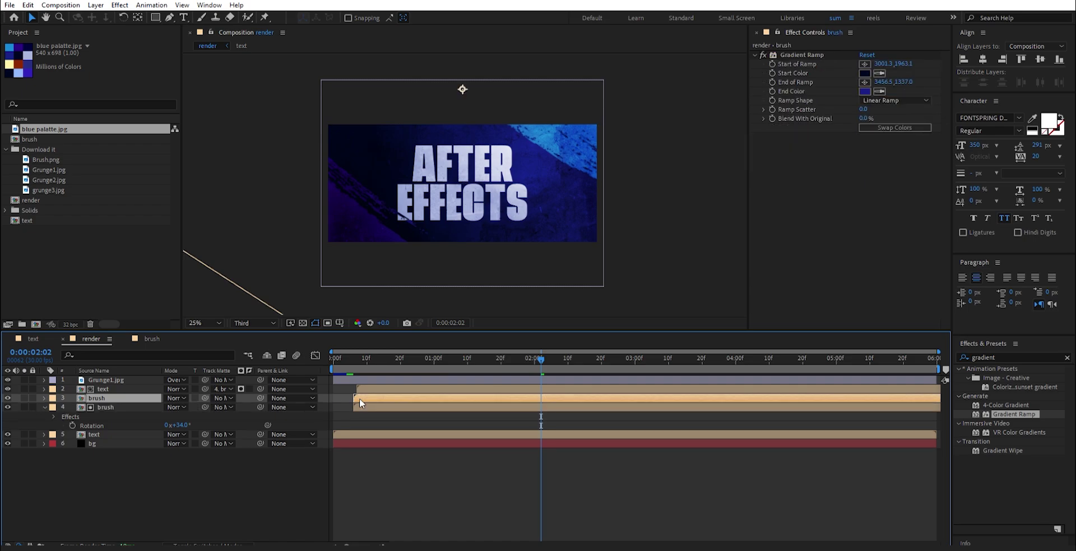
{"action": "left_click_drag", "start_coordinate": [96, 398], "coordinate": [97, 387]}
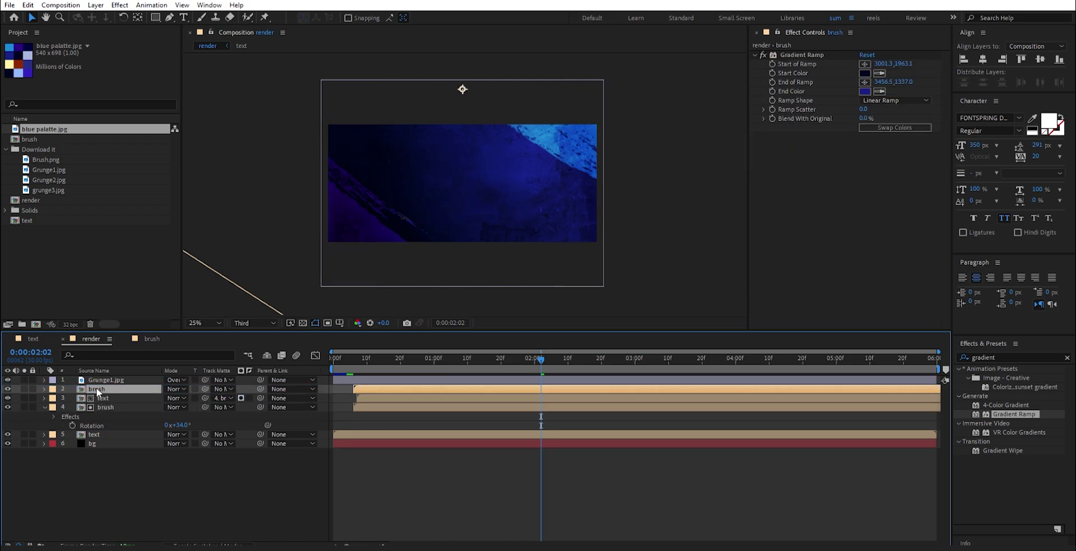
Recolor the brush copy's Gradient Ramp from the palette, with dark red as start color and pale yellow as end color.
{"action": "key", "text": "comma"}
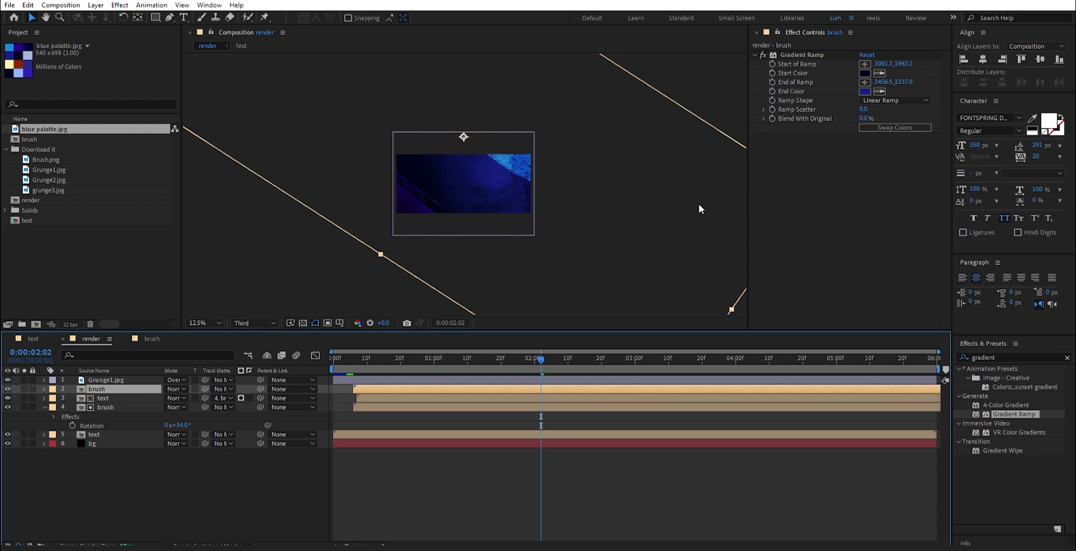
{"action": "left_click", "coordinate": [879, 74]}
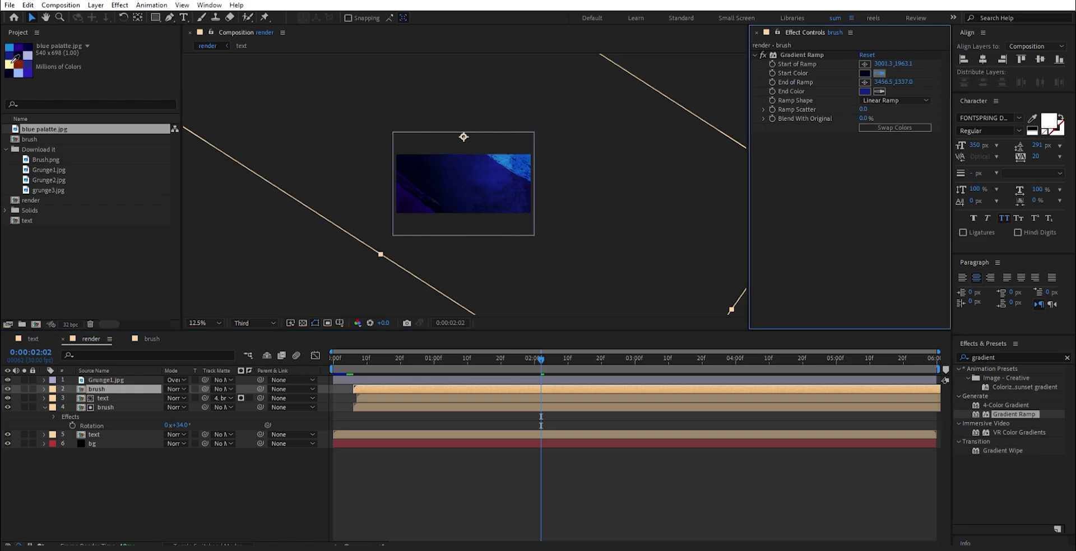
{"action": "left_click", "coordinate": [12, 66]}
{"action": "left_click", "coordinate": [883, 92]}
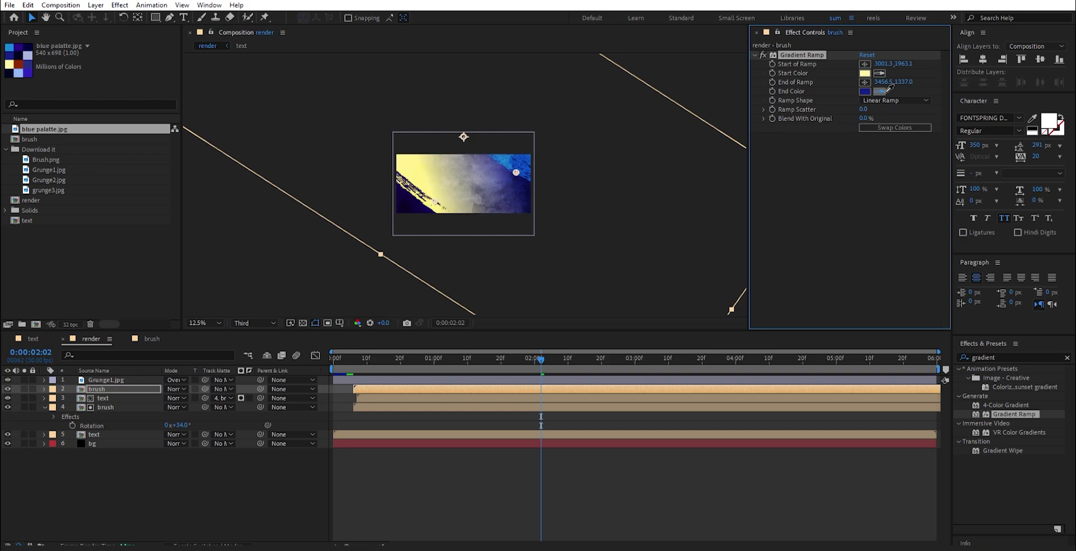
{"action": "left_click", "coordinate": [18, 65]}
{"action": "left_click", "coordinate": [875, 128]}
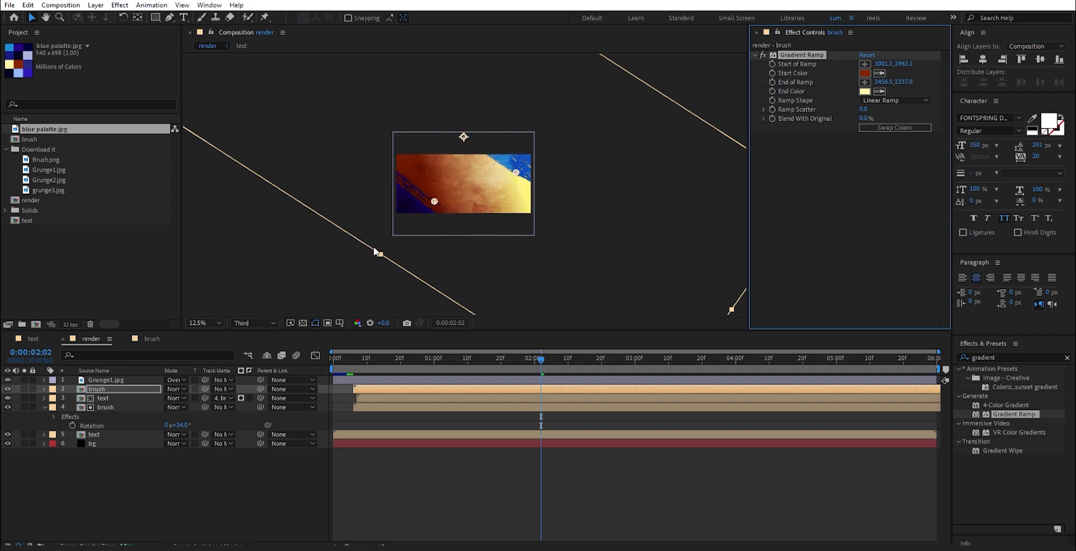
Shrink the brush copy to 64.8% scale, rotate it to 178°, and place it across the frame's upper half.
{"action": "mouse_move", "coordinate": [380, 257]}
{"action": "left_mouse_down"}
{"action": "mouse_move", "coordinate": [432, 190]}
{"action": "mouse_move", "coordinate": [468, 204]}
{"action": "left_mouse_up"}
{"action": "key", "text": "r"}
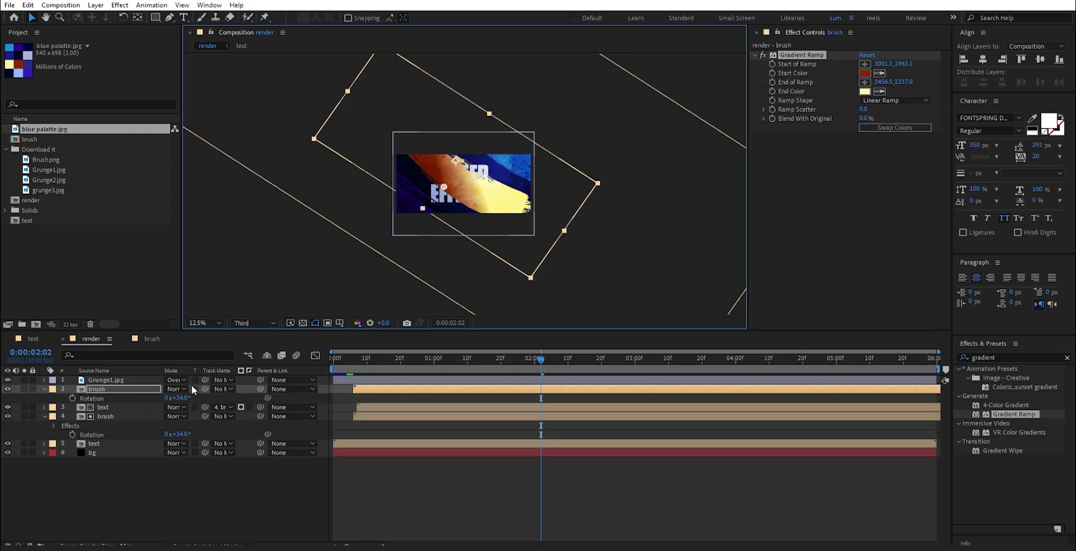
{"action": "mouse_move", "coordinate": [179, 398]}
{"action": "left_mouse_down"}
{"action": "mouse_move", "coordinate": [270, 396]}
{"action": "mouse_move", "coordinate": [256, 397]}
{"action": "left_mouse_up"}
{"action": "left_click_drag", "start_coordinate": [415, 163], "coordinate": [424, 185]}
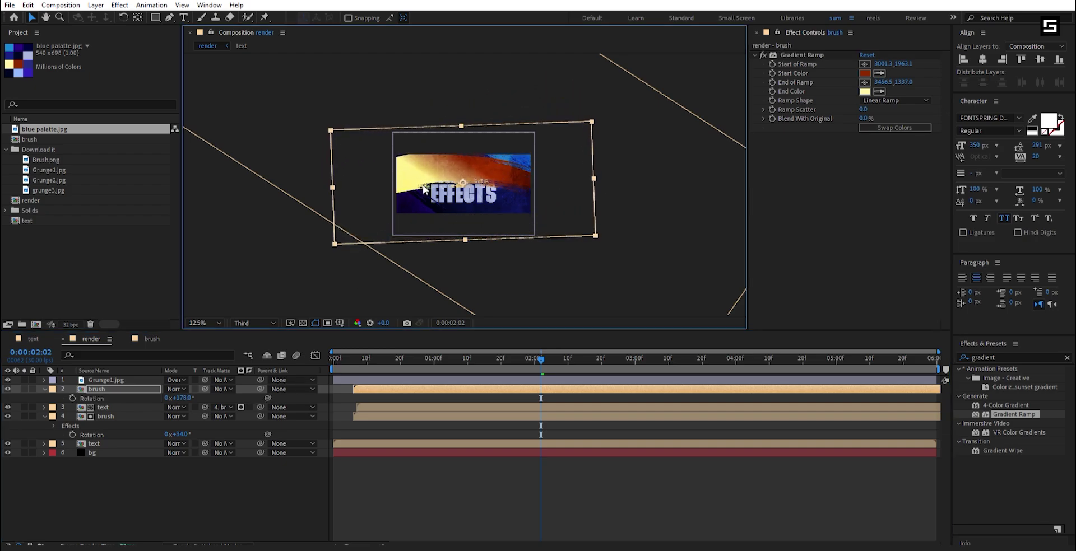
Flip the brush copy horizontally by setting its horizontal scale to -64.8%.
{"action": "left_click", "coordinate": [105, 391]}
{"action": "key", "text": "s"}
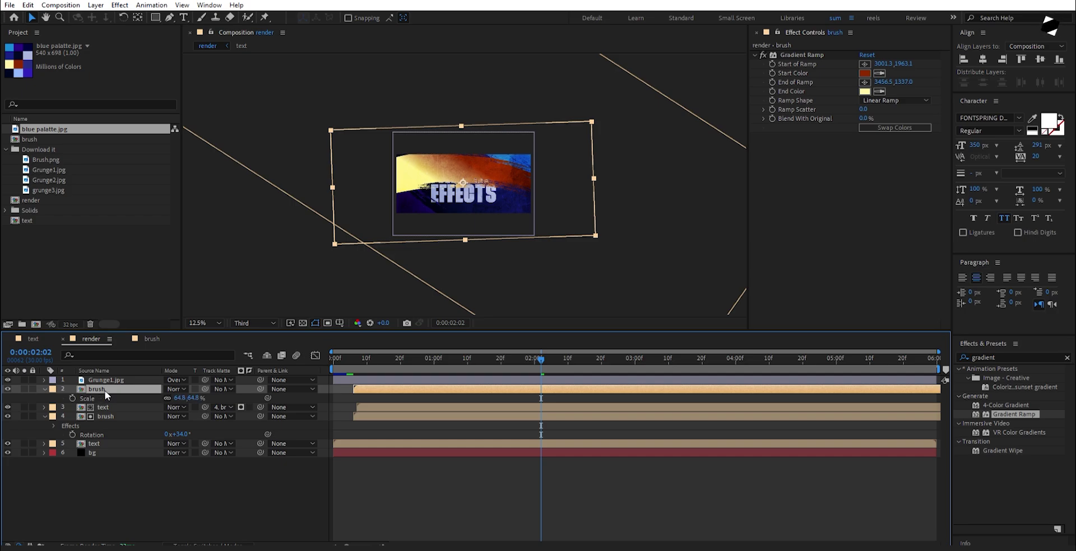
{"action": "left_click", "coordinate": [178, 398]}
{"action": "left_click", "coordinate": [177, 397]}
{"action": "key", "text": "Return"}
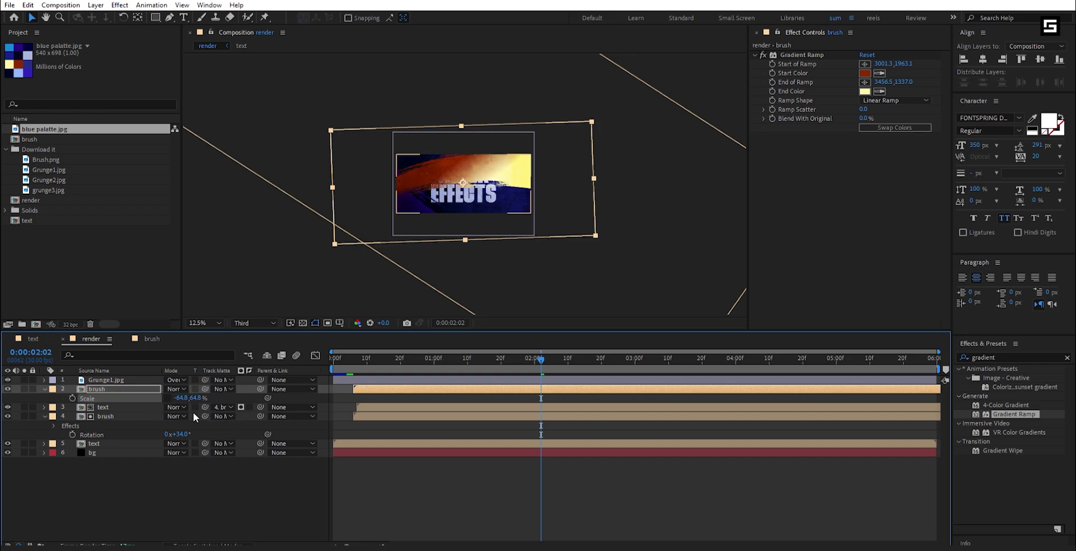
Flatten the brush copy to a scale of -64.8 by 48.8% and fine-tune its position over the upper part of the title.
{"action": "mouse_move", "coordinate": [502, 182]}
{"action": "left_mouse_down"}
{"action": "mouse_move", "coordinate": [482, 190]}
{"action": "mouse_move", "coordinate": [495, 183]}
{"action": "left_mouse_up"}
{"action": "left_click", "coordinate": [167, 399]}
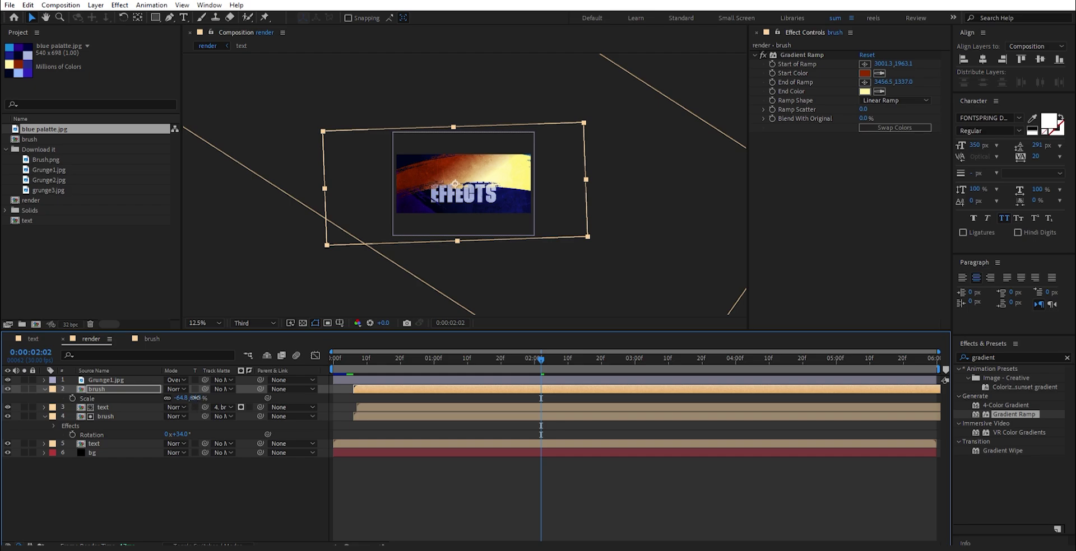
{"action": "left_click_drag", "start_coordinate": [193, 398], "coordinate": [184, 397]}
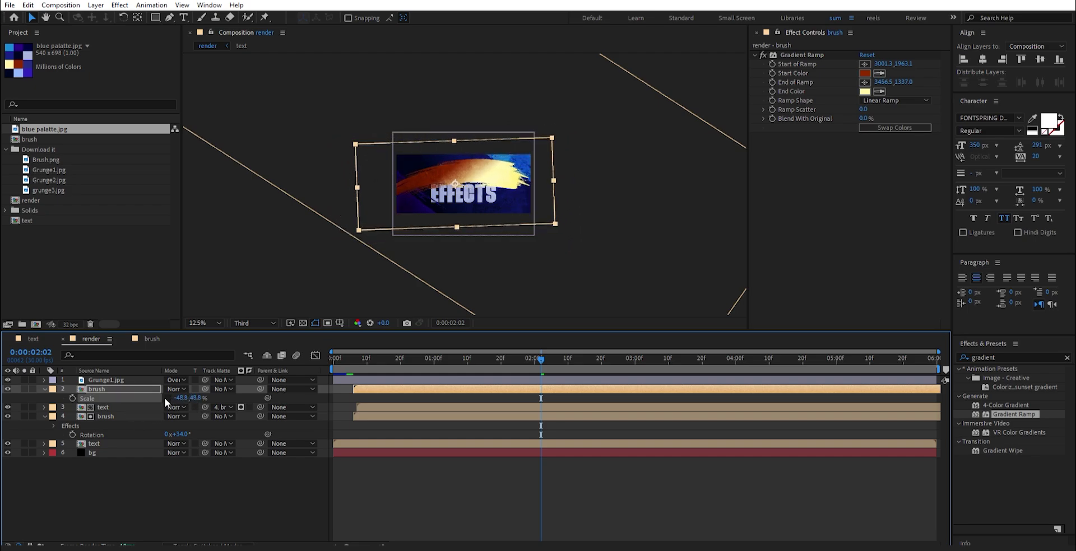
{"action": "mouse_move", "coordinate": [178, 398]}
{"action": "left_mouse_down"}
{"action": "mouse_move", "coordinate": [165, 399]}
{"action": "mouse_move", "coordinate": [175, 401]}
{"action": "left_mouse_up"}
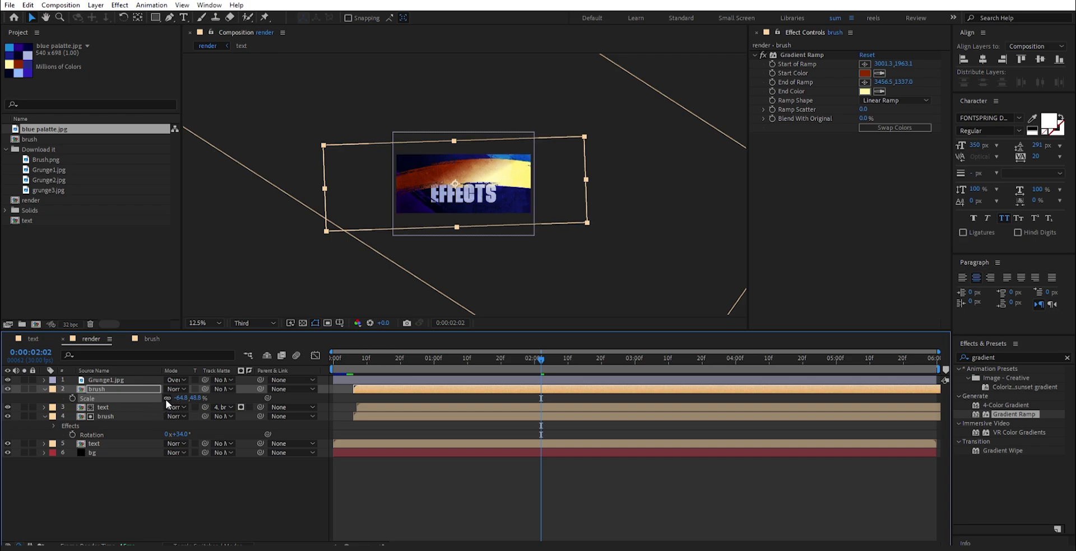
{"action": "left_click_drag", "start_coordinate": [499, 184], "coordinate": [505, 183]}
Shift the brush copy along the timeline to start at about frame 20 and preview the stroke's timing.
{"action": "left_click_drag", "start_coordinate": [522, 362], "coordinate": [458, 364]}
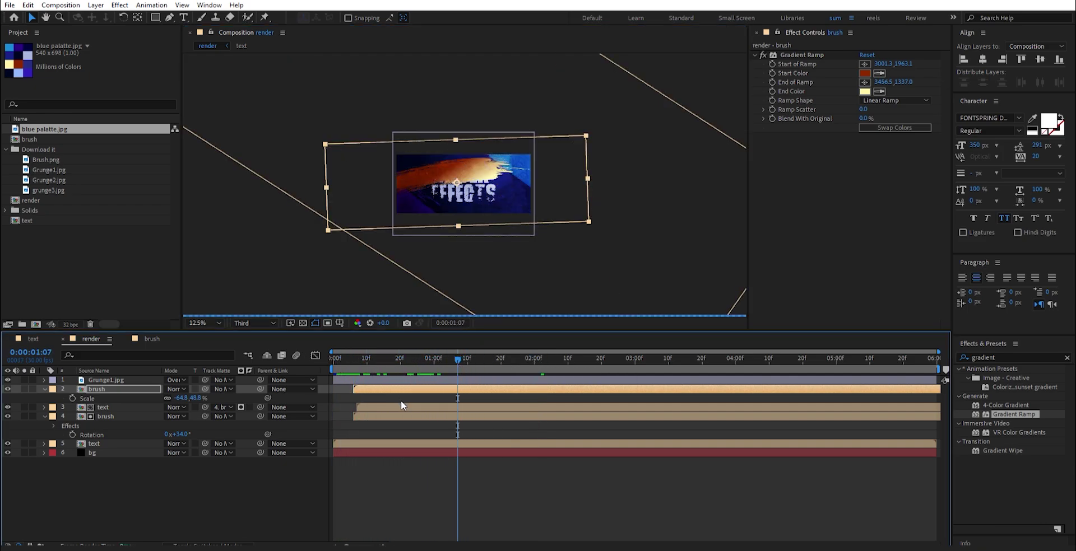
{"action": "left_click_drag", "start_coordinate": [404, 389], "coordinate": [417, 389]}
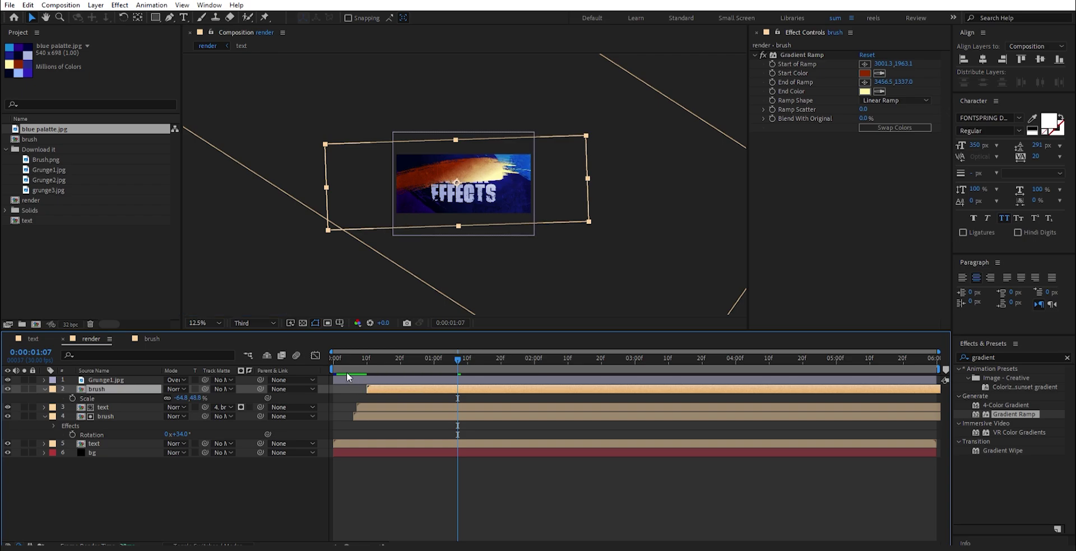
{"action": "mouse_move", "coordinate": [351, 365]}
{"action": "left_mouse_down"}
{"action": "mouse_move", "coordinate": [420, 363]}
{"action": "mouse_move", "coordinate": [430, 392]}
{"action": "left_mouse_up"}
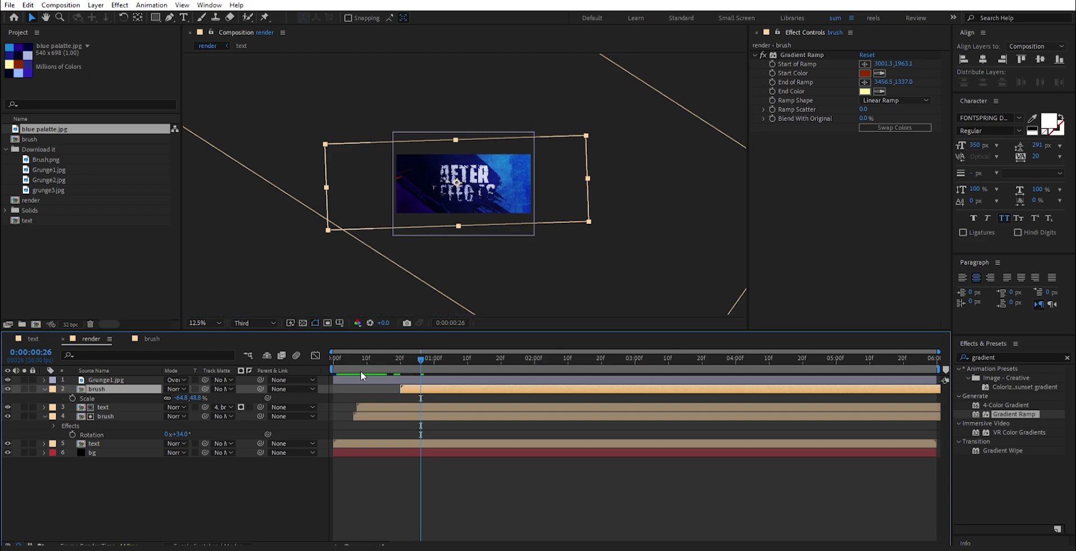
{"action": "left_click_drag", "start_coordinate": [355, 362], "coordinate": [534, 365]}
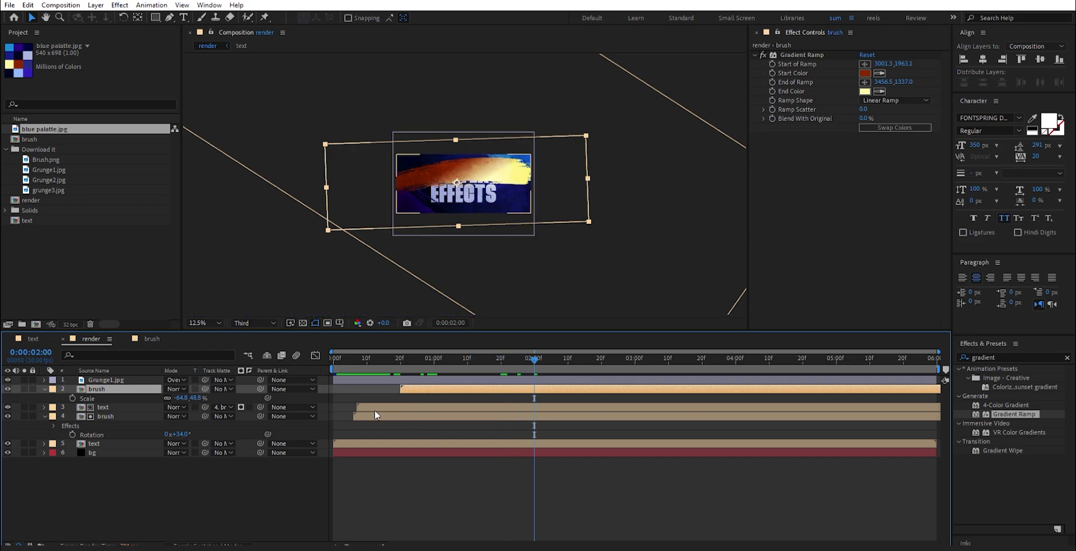
Duplicate the matted text layer, place the copy above the red-yellow brush layer, and start it at about frame 22.
{"action": "left_click", "coordinate": [142, 408]}
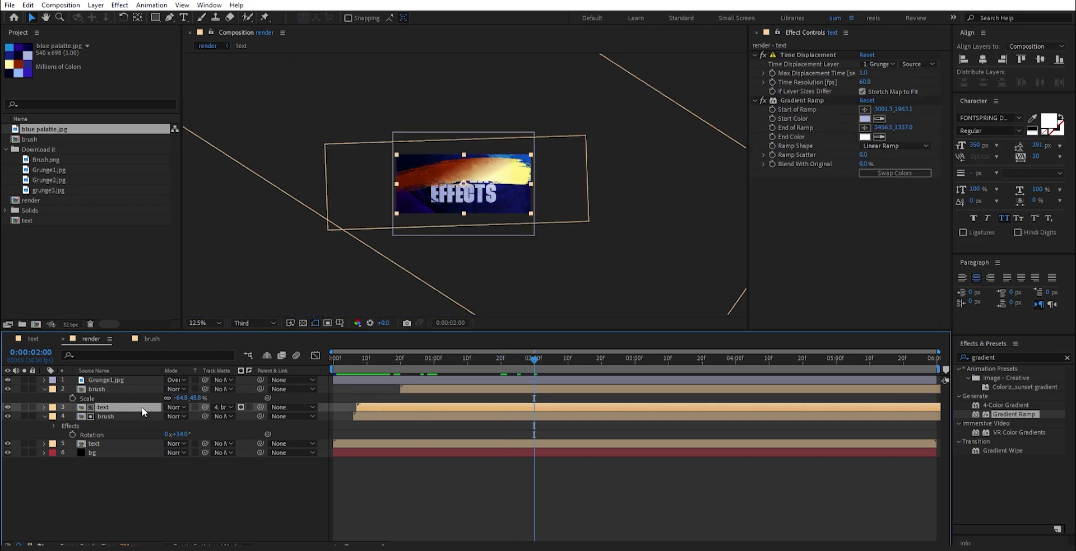
{"action": "key", "text": "ctrl+d"}
{"action": "left_click_drag", "start_coordinate": [142, 409], "coordinate": [141, 389]}
{"action": "left_click_drag", "start_coordinate": [475, 389], "coordinate": [499, 388]}
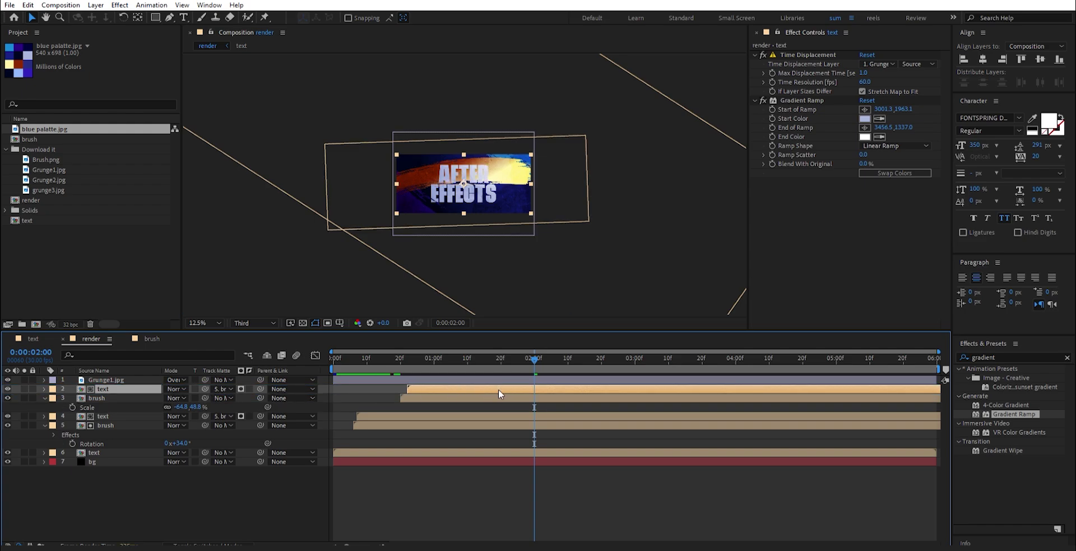
Set the new text copy's track matte to the red-yellow brush layer and make that brush layer visible again.
{"action": "left_click", "coordinate": [223, 390]}
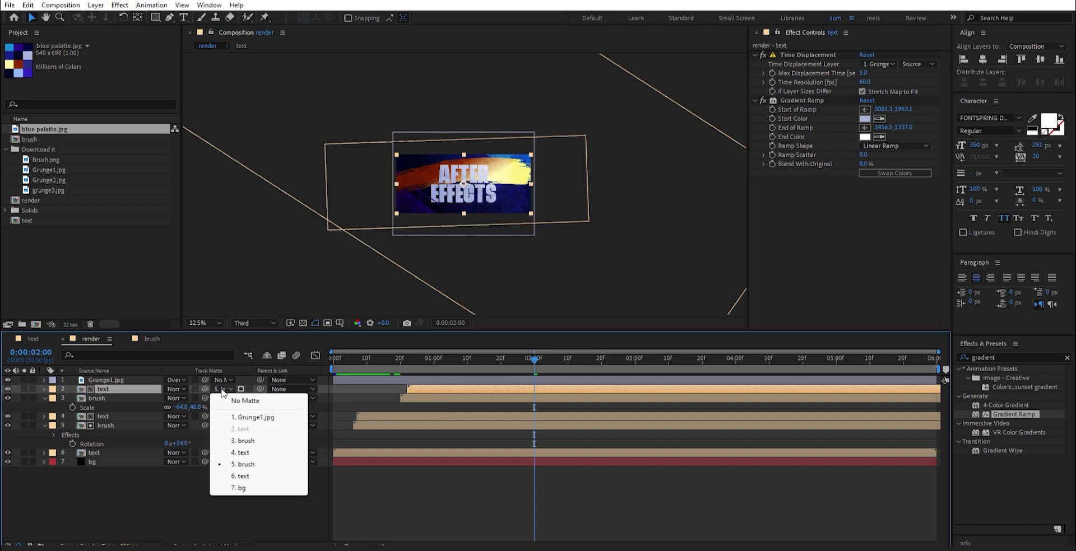
{"action": "left_click", "coordinate": [243, 441]}
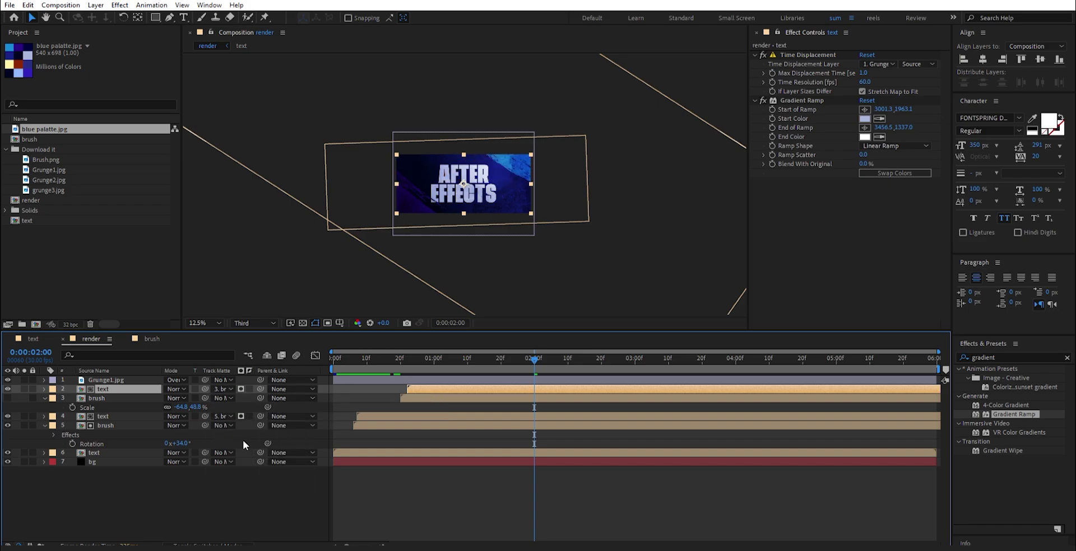
{"action": "left_click", "coordinate": [8, 398]}
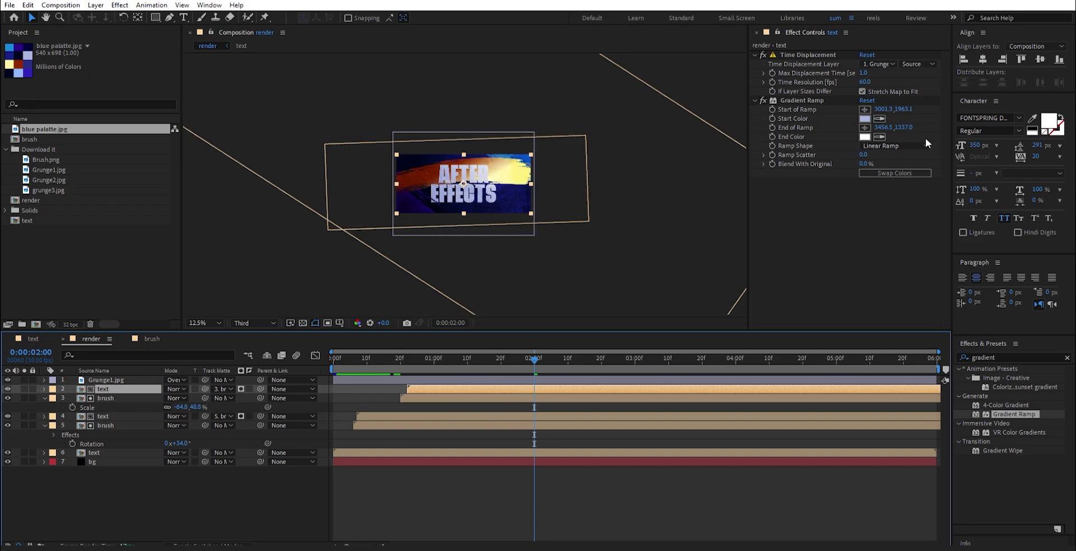
Recolor the text copy's Gradient Ramp with blue and near-black navy sampled from the palette image, and swap the two colors.
{"action": "left_click", "coordinate": [880, 119]}
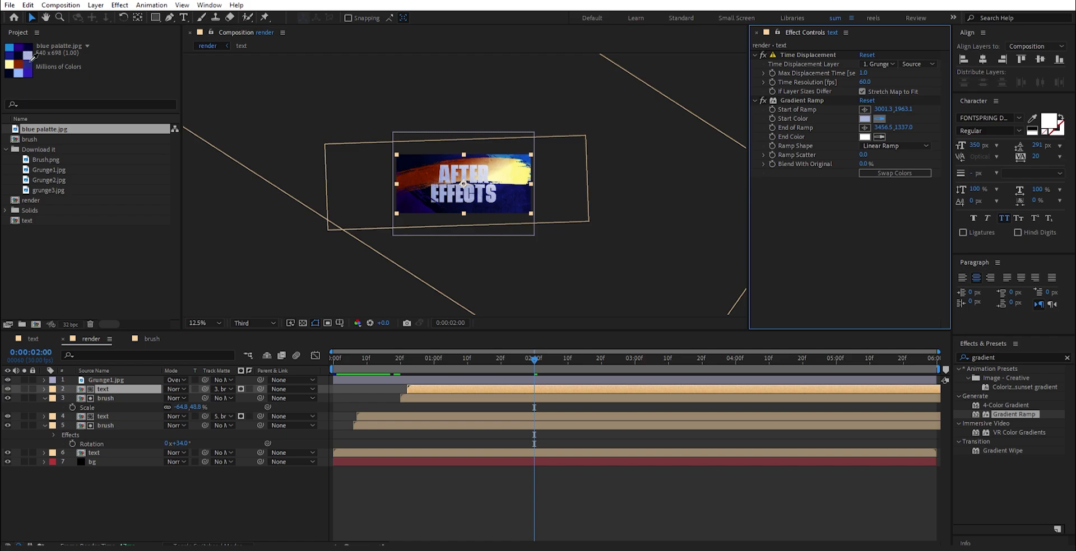
{"action": "left_click", "coordinate": [29, 60]}
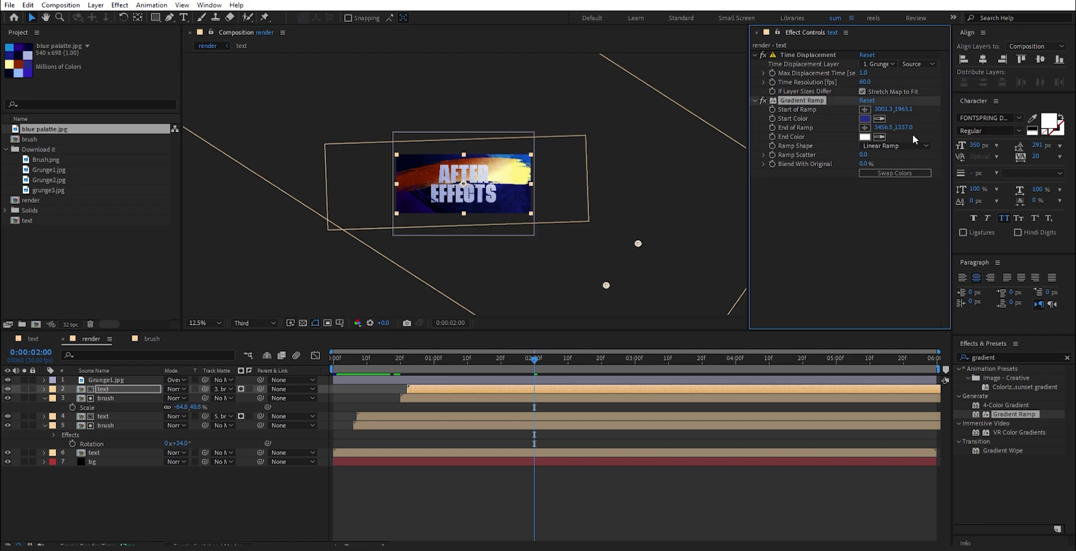
{"action": "left_click", "coordinate": [880, 136]}
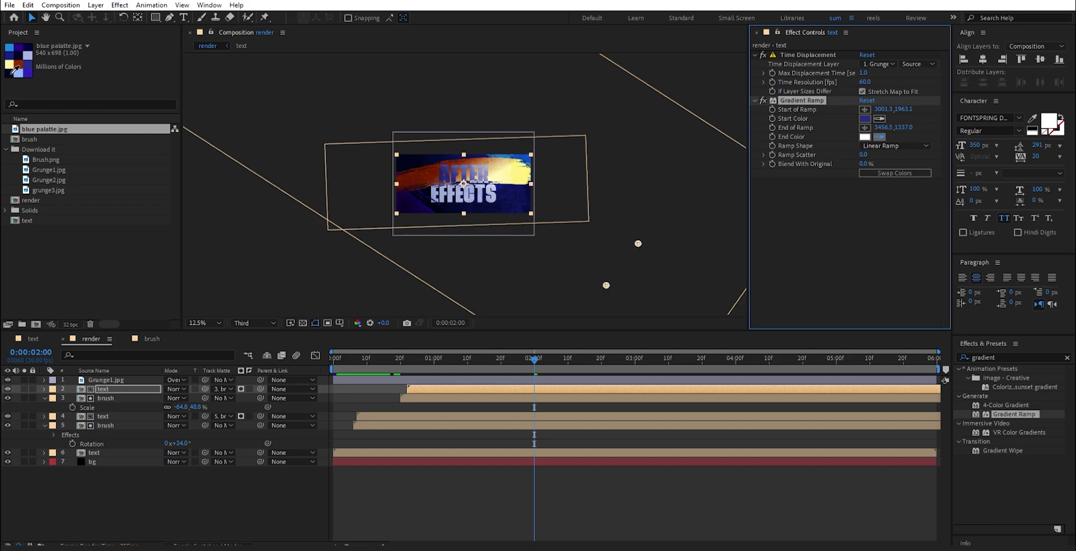
{"action": "left_click", "coordinate": [11, 77]}
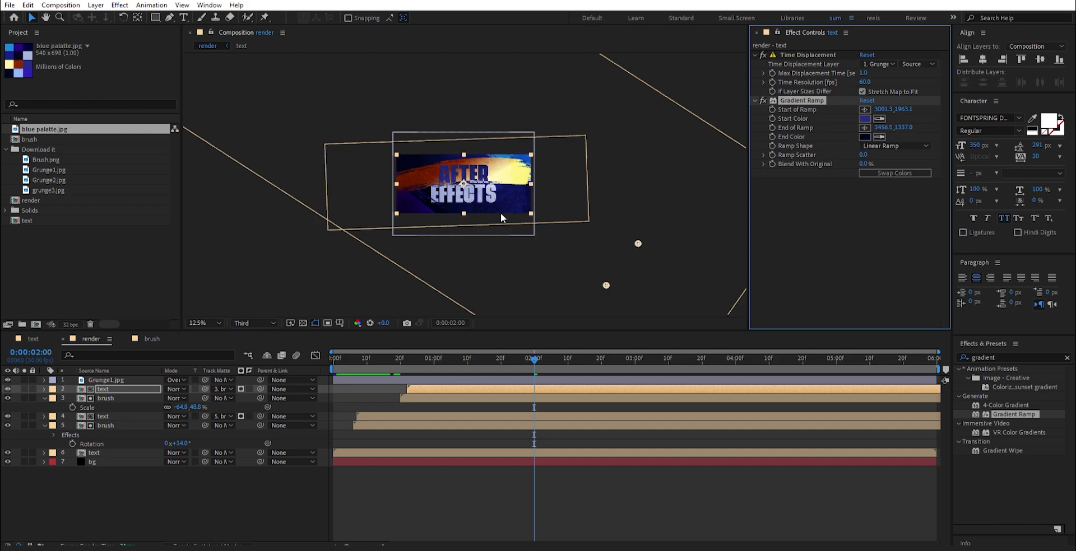
{"action": "left_click", "coordinate": [876, 174]}
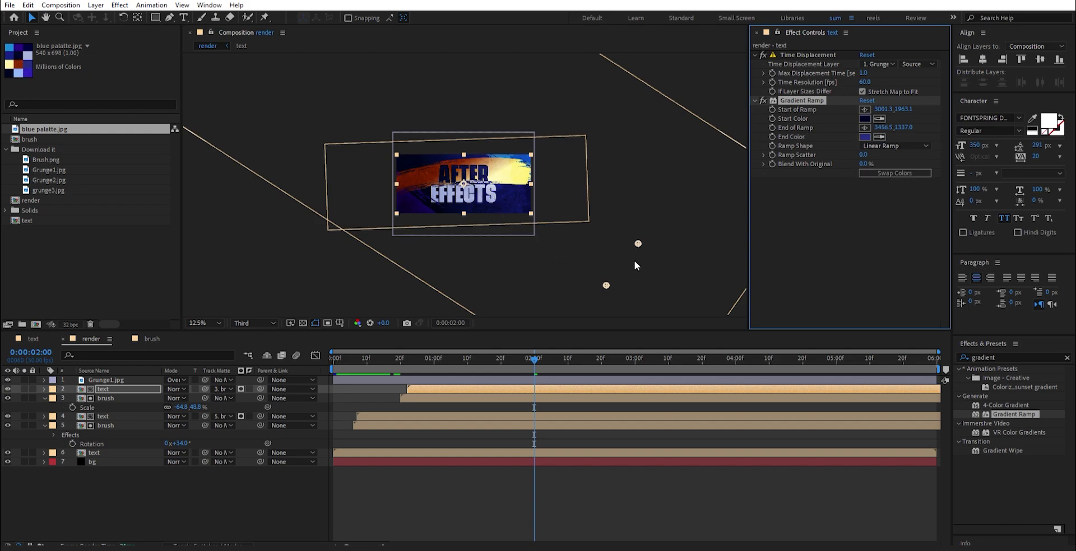
Move the text copy's ramp end to about 1368.5, 121.0 and its start to about 537.5, 443.1, and preview the reveal.
{"action": "left_click_drag", "start_coordinate": [639, 244], "coordinate": [493, 165]}
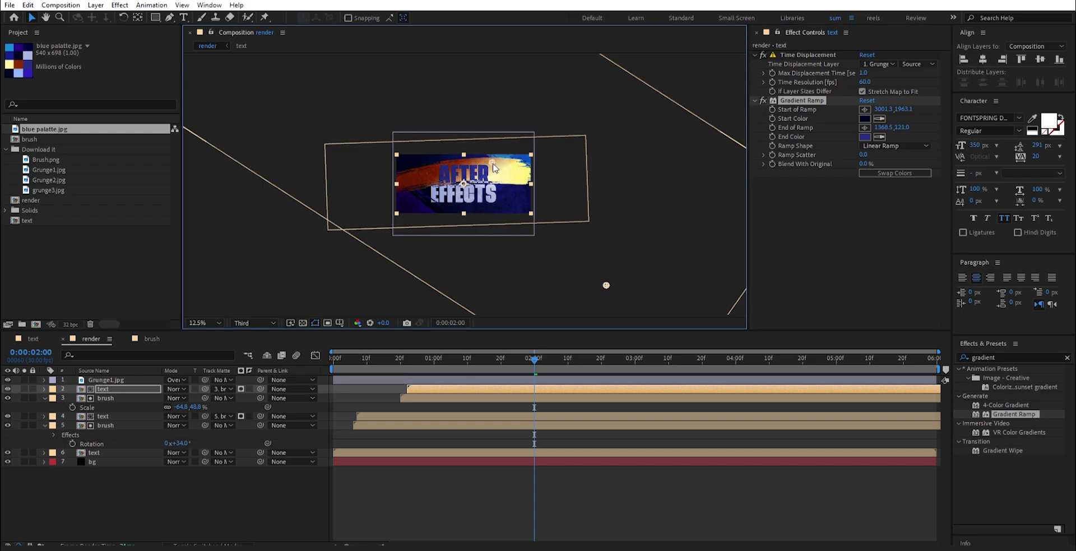
{"action": "left_click_drag", "start_coordinate": [606, 287], "coordinate": [434, 183]}
{"action": "left_click_drag", "start_coordinate": [530, 364], "coordinate": [276, 384]}
{"action": "key", "text": "period"}
{"action": "key", "text": "space"}
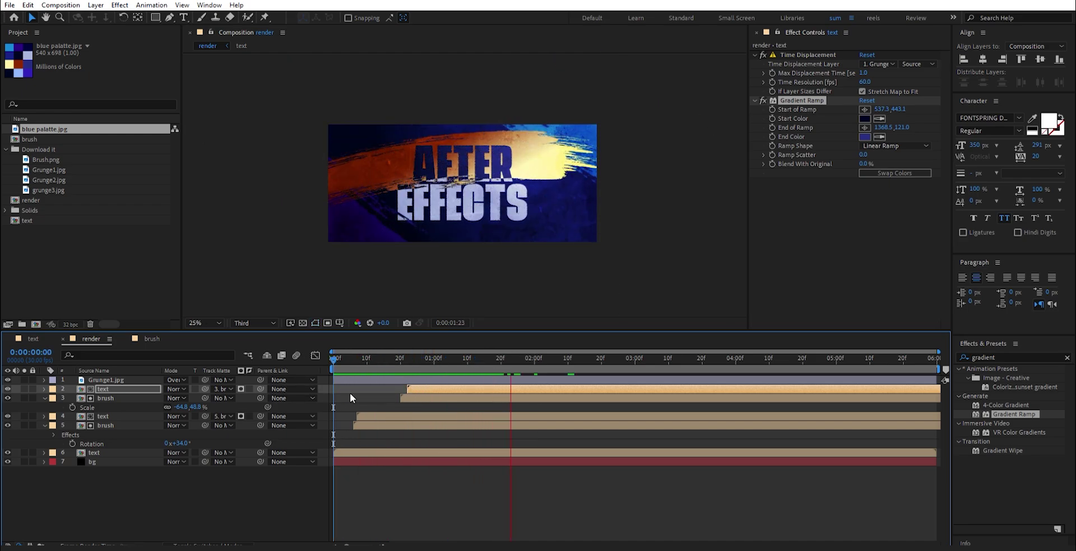
{"action": "left_click", "coordinate": [447, 361]}
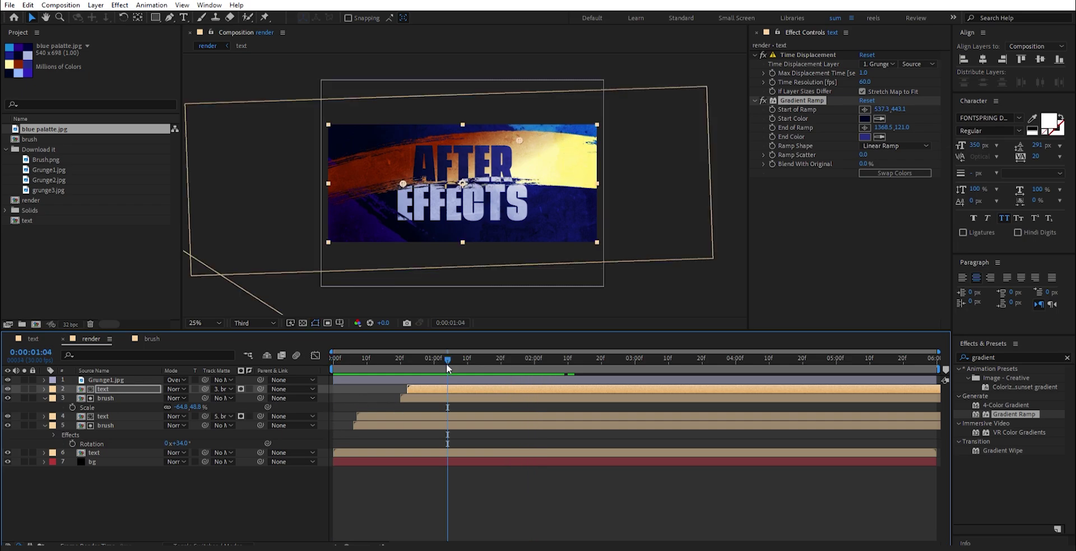
{"action": "left_click_drag", "start_coordinate": [453, 361], "coordinate": [583, 371]}
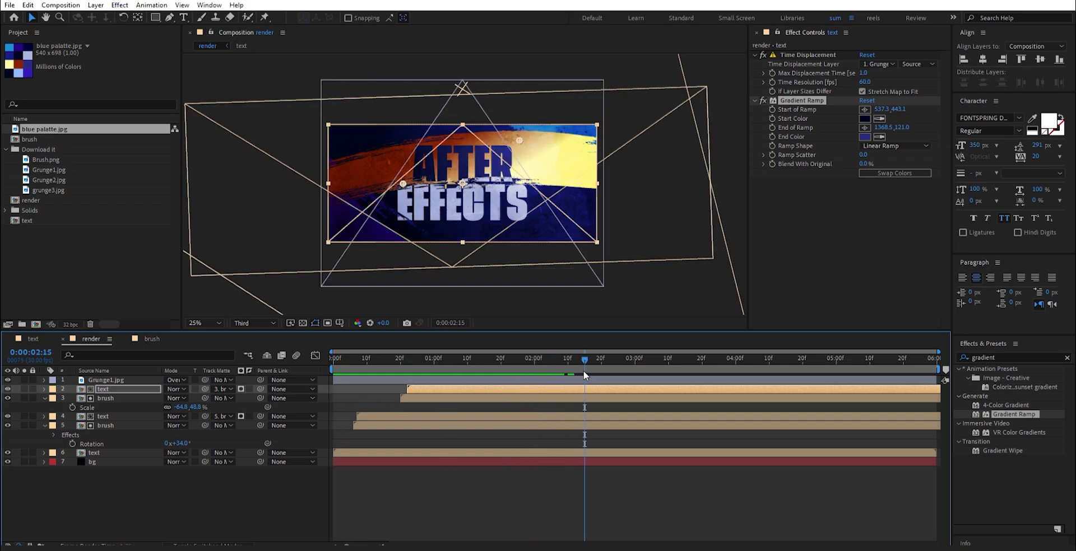
Duplicate the red-yellow brush layer, shrink the copy, and place it over the right end of the large stroke.
{"action": "left_click", "coordinate": [441, 397]}
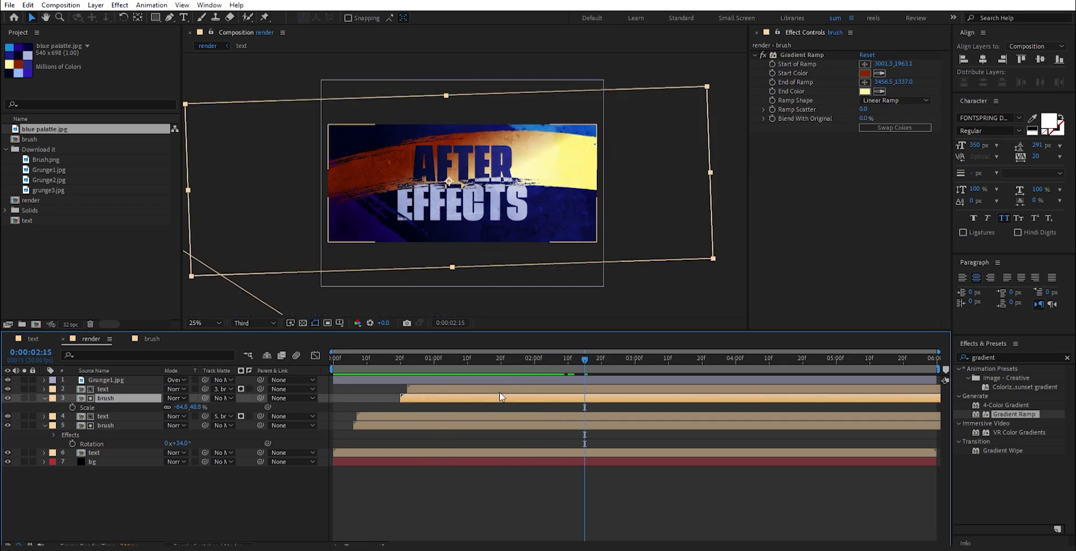
{"action": "key", "text": "ctrl+d"}
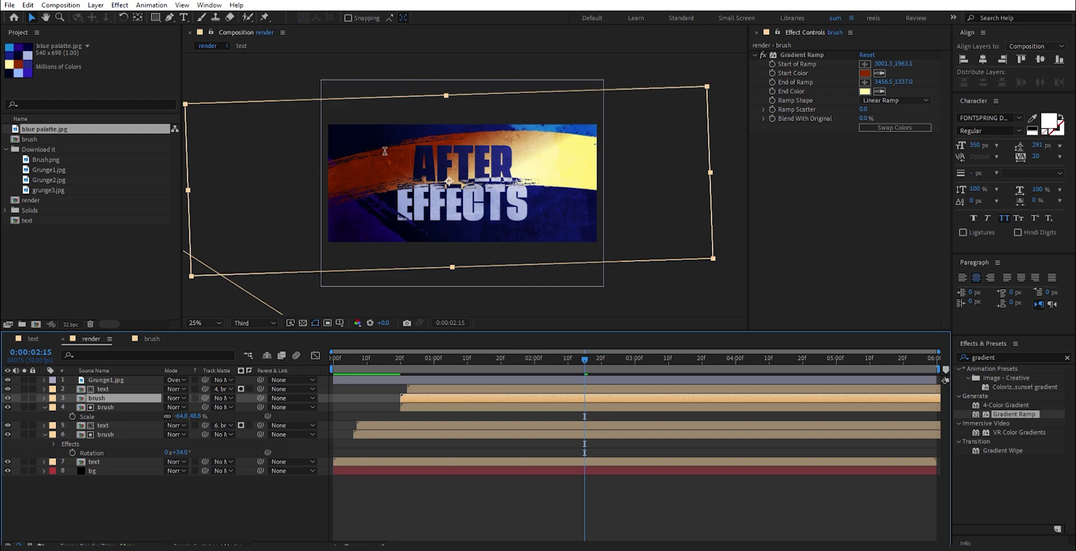
{"action": "left_click_drag", "start_coordinate": [189, 191], "coordinate": [336, 175]}
{"action": "left_click_drag", "start_coordinate": [562, 182], "coordinate": [712, 179]}
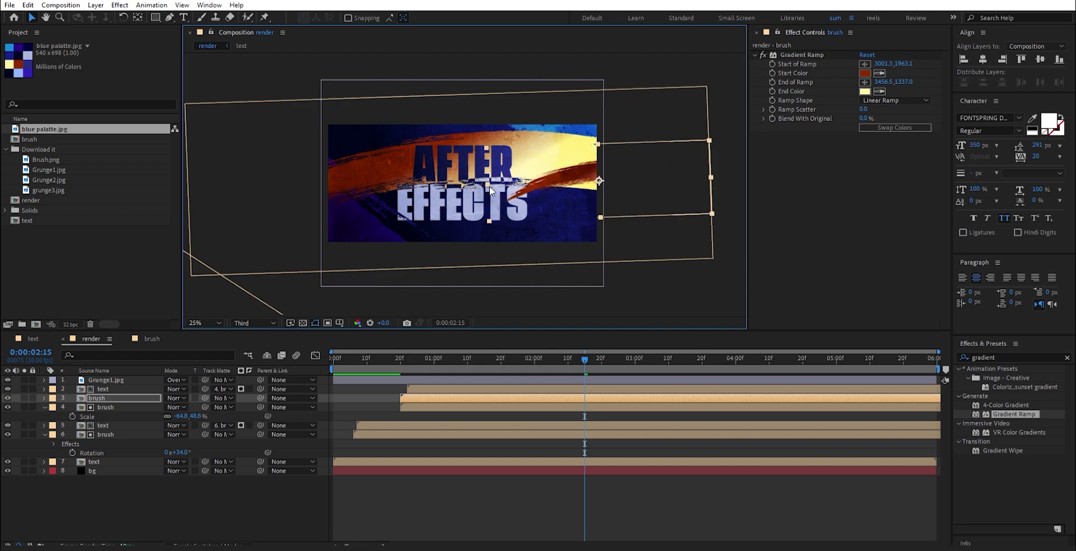
{"action": "left_click_drag", "start_coordinate": [489, 184], "coordinate": [499, 182]}
{"action": "left_click_drag", "start_coordinate": [573, 181], "coordinate": [594, 161]}
Rotate the small brush copy to 201° and adjust its size and position at the frame's right edge.
{"action": "key", "text": "r"}
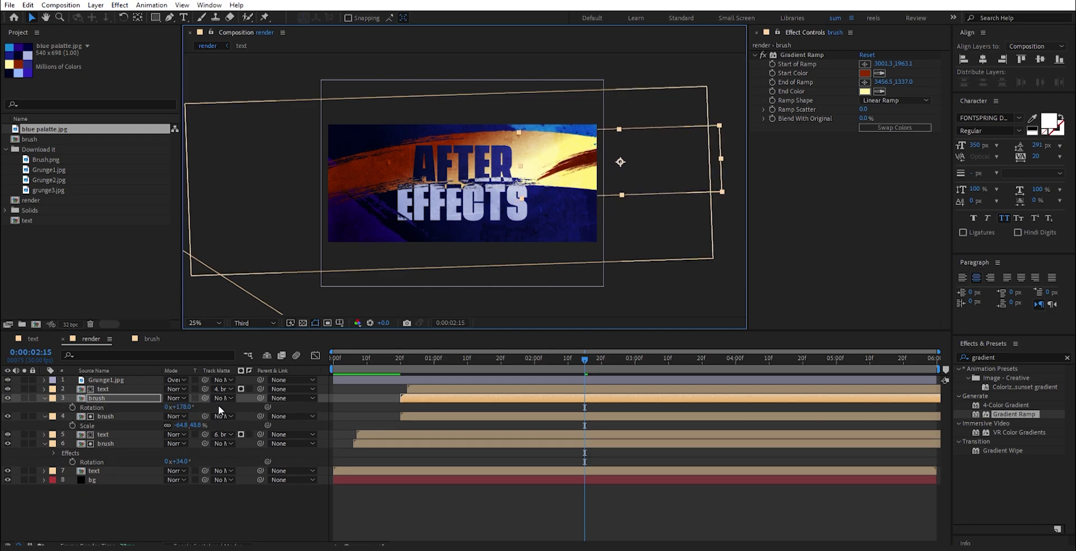
{"action": "mouse_move", "coordinate": [184, 406]}
{"action": "left_mouse_down"}
{"action": "mouse_move", "coordinate": [201, 406]}
{"action": "mouse_move", "coordinate": [179, 409]}
{"action": "left_mouse_up"}
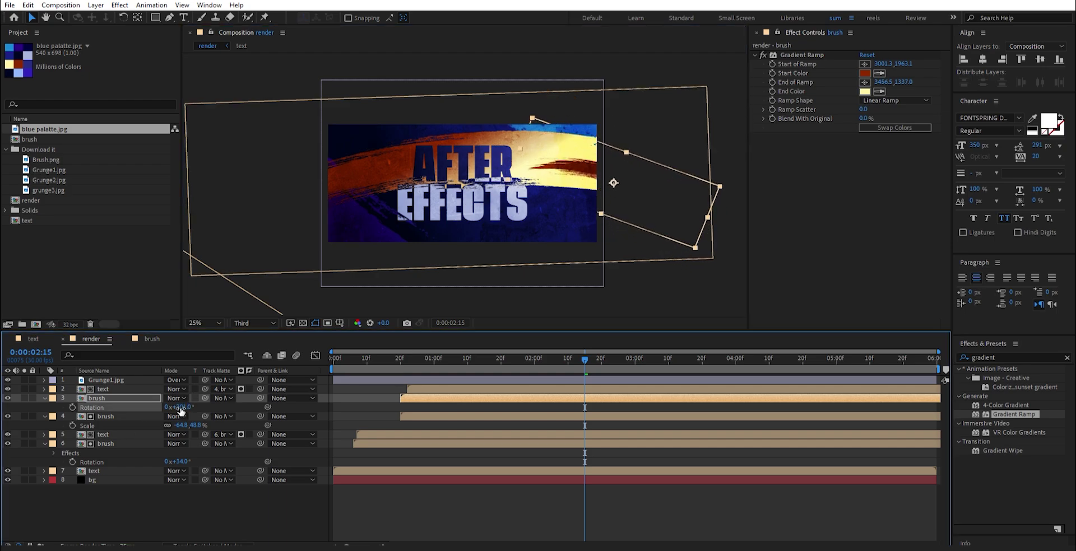
{"action": "left_click_drag", "start_coordinate": [519, 148], "coordinate": [500, 151]}
{"action": "left_click_drag", "start_coordinate": [586, 169], "coordinate": [600, 167]}
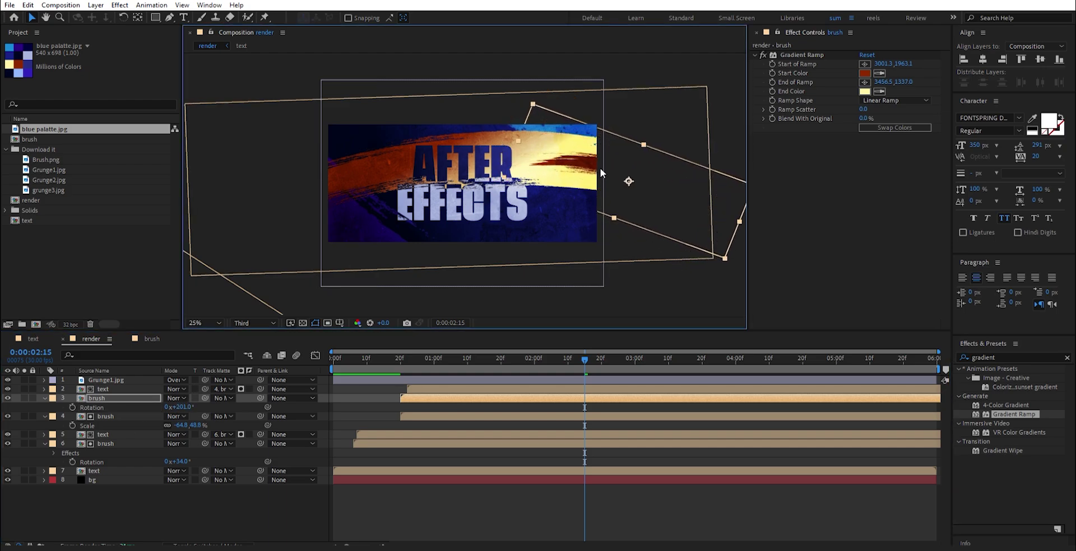
Swap the small brush's gradient colors and set its ramp start to about 372.2, 971.3 and end to about 2723.7, 1350.6.
{"action": "left_click", "coordinate": [901, 128]}
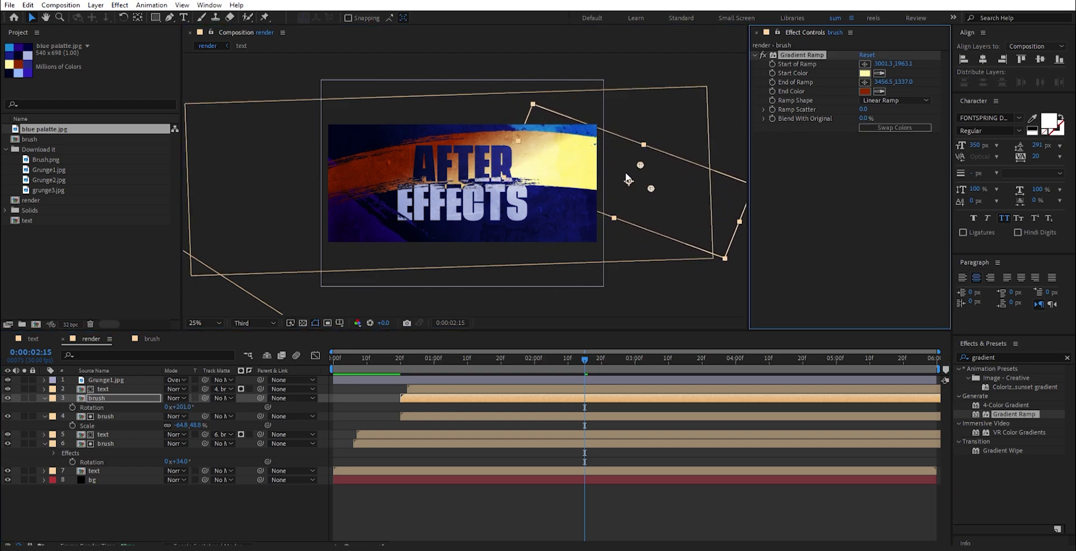
{"action": "left_click_drag", "start_coordinate": [639, 167], "coordinate": [536, 157]}
{"action": "left_click_drag", "start_coordinate": [650, 190], "coordinate": [626, 179]}
{"action": "left_click_drag", "start_coordinate": [536, 160], "coordinate": [527, 145]}
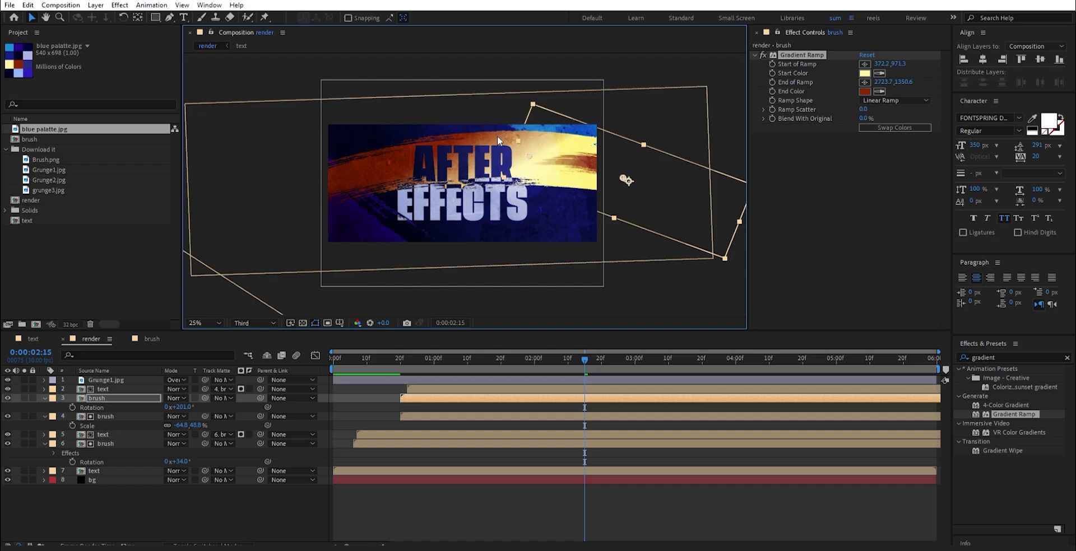
Shift the small brush layer to start at about 1:20 and scrub through its stroke animation.
{"action": "left_click_drag", "start_coordinate": [401, 398], "coordinate": [442, 398]}
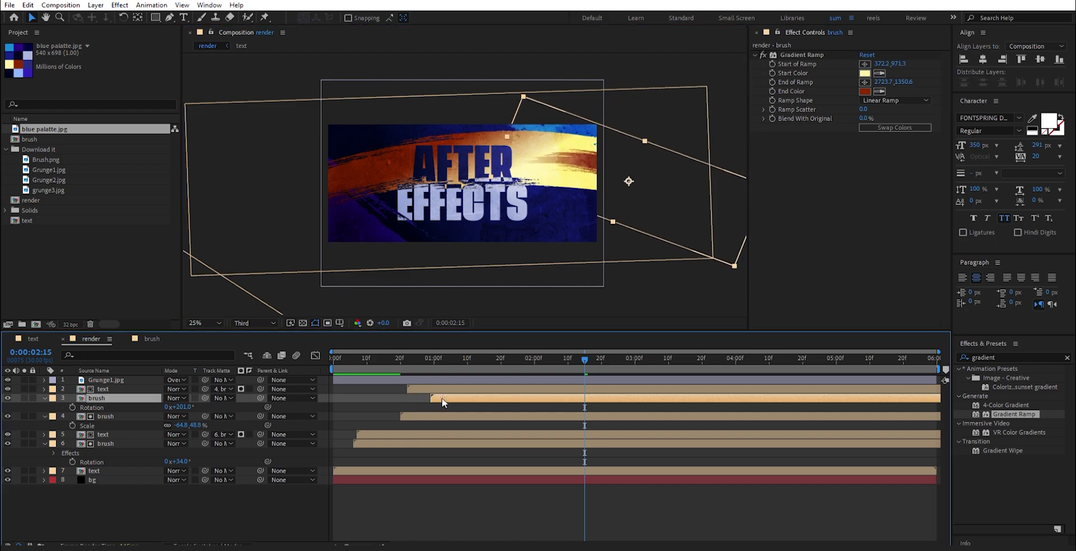
{"action": "mouse_move", "coordinate": [400, 365]}
{"action": "left_mouse_down"}
{"action": "mouse_move", "coordinate": [493, 367]}
{"action": "mouse_move", "coordinate": [471, 372]}
{"action": "mouse_move", "coordinate": [496, 396]}
{"action": "mouse_move", "coordinate": [537, 398]}
{"action": "left_mouse_up"}
{"action": "mouse_move", "coordinate": [425, 357]}
{"action": "left_mouse_down"}
{"action": "mouse_move", "coordinate": [627, 381]}
{"action": "mouse_move", "coordinate": [619, 380]}
{"action": "left_mouse_up"}
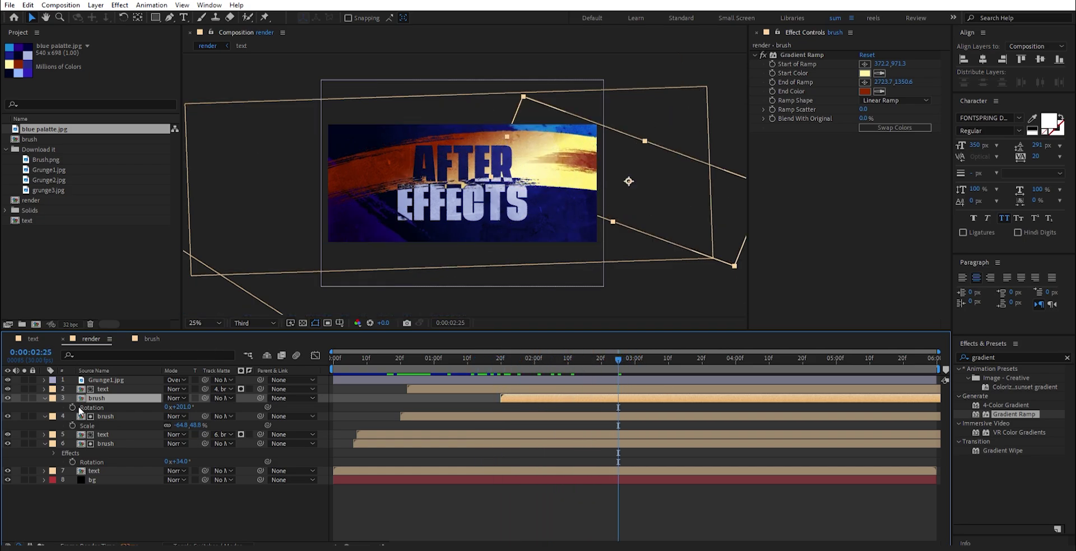
Unlink and adjust the small brush's scale proportions, rotate it to 203°, and reposition it slightly lower over the right edge.
{"action": "key", "text": "s"}
{"action": "left_click", "coordinate": [166, 408]}
{"action": "left_click_drag", "start_coordinate": [196, 408], "coordinate": [188, 408]}
{"action": "key", "text": "r"}
{"action": "mouse_move", "coordinate": [603, 157]}
{"action": "left_mouse_down"}
{"action": "mouse_move", "coordinate": [605, 180]}
{"action": "mouse_move", "coordinate": [569, 175]}
{"action": "left_mouse_up"}
{"action": "left_click_drag", "start_coordinate": [183, 408], "coordinate": [177, 408]}
{"action": "mouse_move", "coordinate": [568, 185]}
{"action": "left_mouse_down"}
{"action": "mouse_move", "coordinate": [588, 174]}
{"action": "mouse_move", "coordinate": [578, 179]}
{"action": "left_mouse_up"}
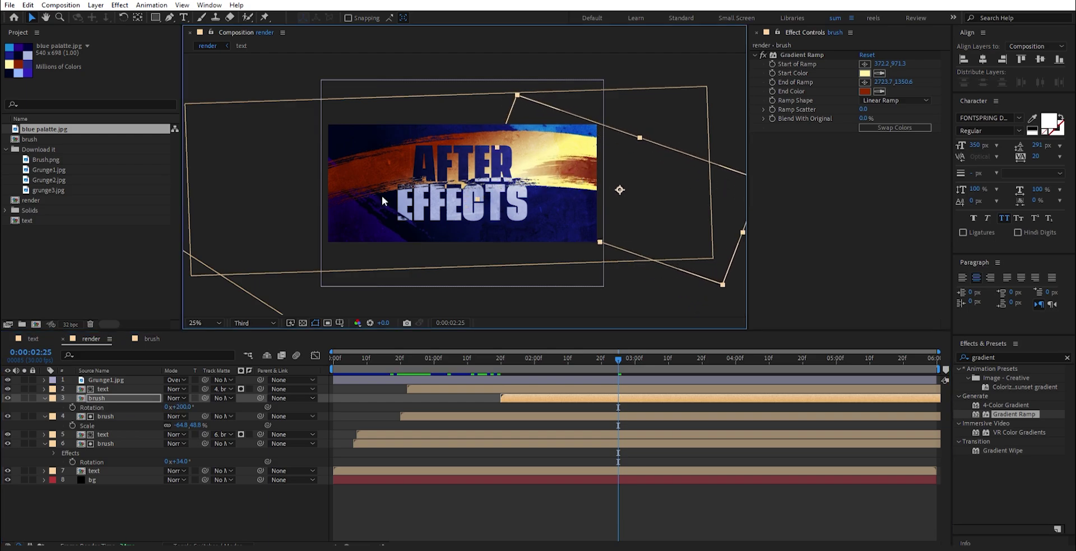
{"action": "left_click_drag", "start_coordinate": [189, 408], "coordinate": [191, 408]}
{"action": "mouse_move", "coordinate": [604, 368]}
{"action": "left_mouse_down"}
{"action": "mouse_move", "coordinate": [472, 382]}
{"action": "mouse_move", "coordinate": [621, 378]}
{"action": "left_mouse_up"}
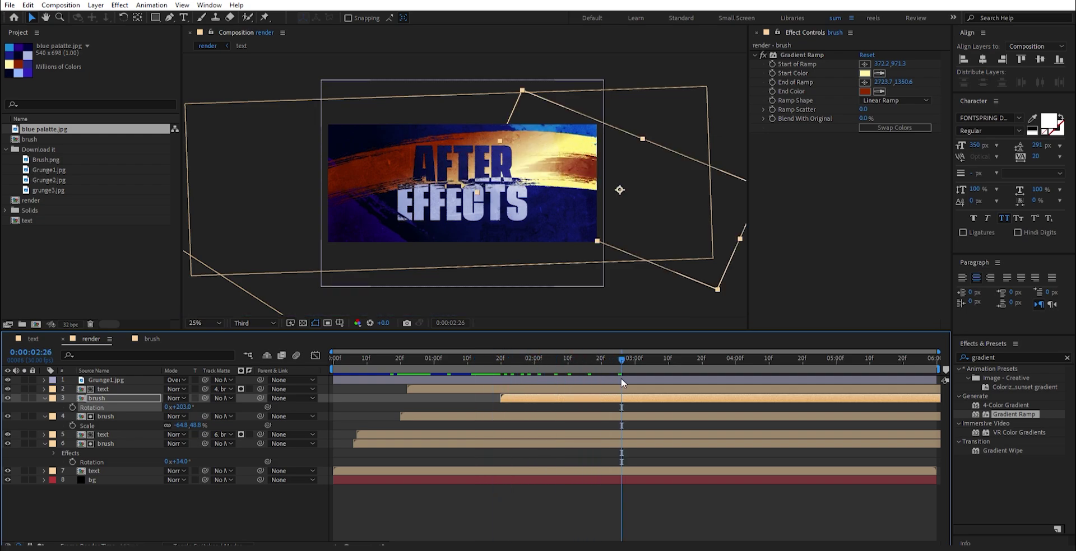
Duplicate the small brush, place the copy at the title's lower left, and stack it directly above the first brush layer.
{"action": "key", "text": "ctrl+d"}
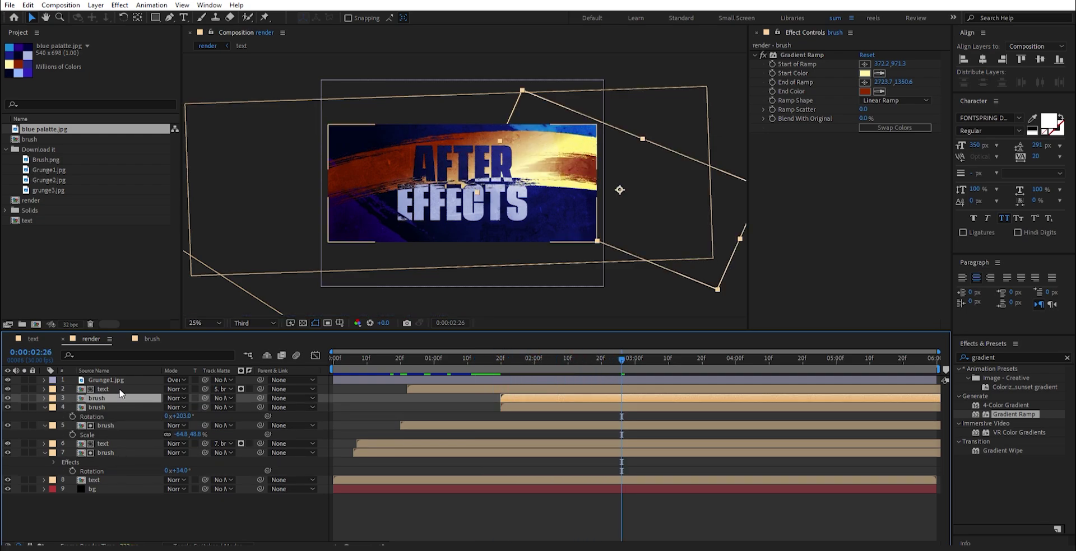
{"action": "left_click_drag", "start_coordinate": [125, 400], "coordinate": [126, 475]}
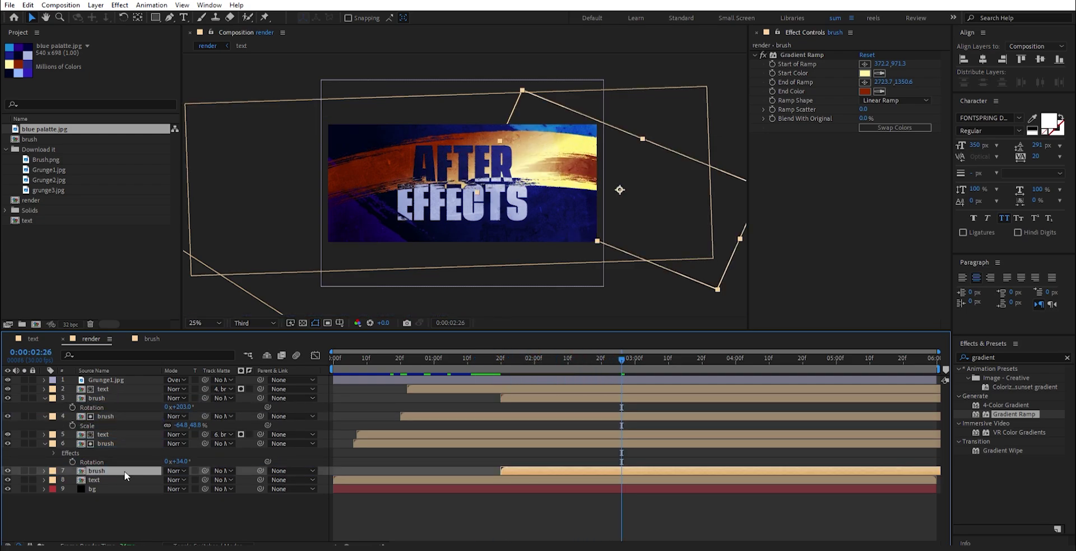
{"action": "mouse_move", "coordinate": [583, 167]}
{"action": "left_mouse_down"}
{"action": "mouse_move", "coordinate": [396, 223]}
{"action": "mouse_move", "coordinate": [414, 220]}
{"action": "left_mouse_up"}
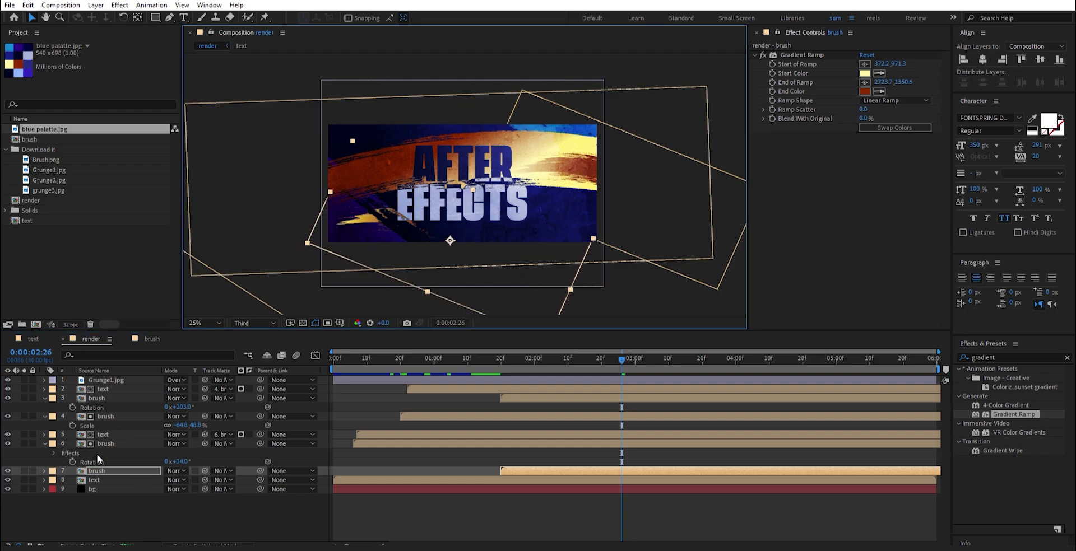
{"action": "left_click_drag", "start_coordinate": [103, 469], "coordinate": [106, 444]}
Rotate the lower-left brush copy to about 187° and shrink it to about -16.9 by 16.3% scale.
{"action": "key", "text": "r"}
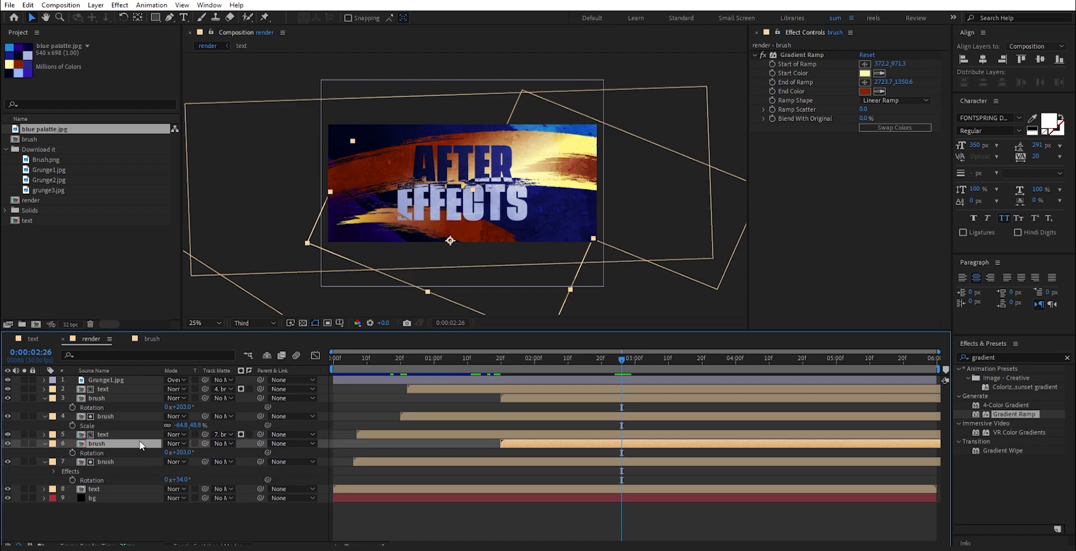
{"action": "left_click_drag", "start_coordinate": [184, 453], "coordinate": [175, 453]}
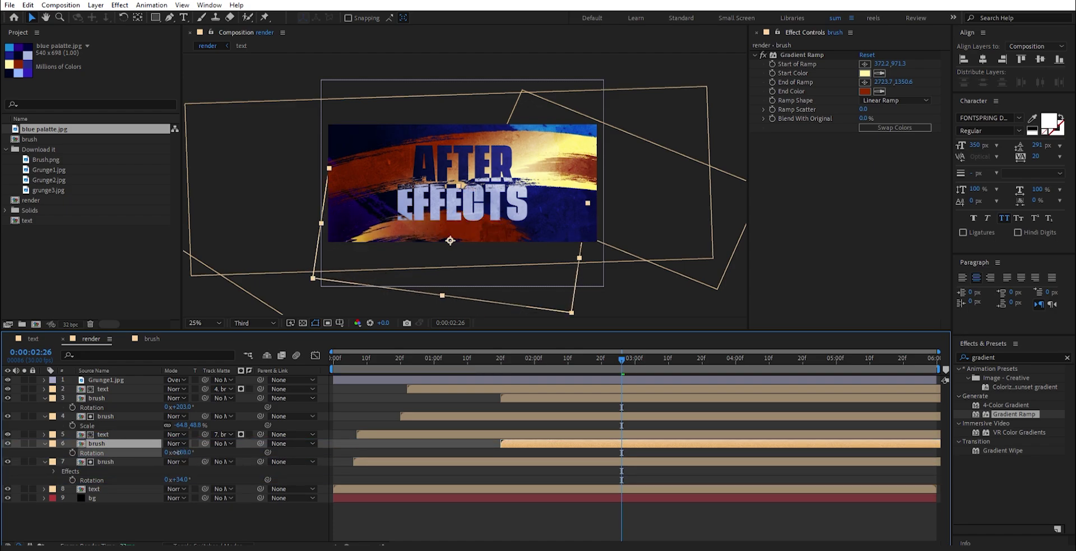
{"action": "mouse_move", "coordinate": [579, 256]}
{"action": "left_mouse_down"}
{"action": "mouse_move", "coordinate": [536, 261]}
{"action": "mouse_move", "coordinate": [474, 222]}
{"action": "mouse_move", "coordinate": [525, 236]}
{"action": "mouse_move", "coordinate": [463, 232]}
{"action": "left_mouse_up"}
Flip the lower-left brush copy by setting its horizontal scale to 16.9%, and rotate it to 173°.
{"action": "key", "text": "s"}
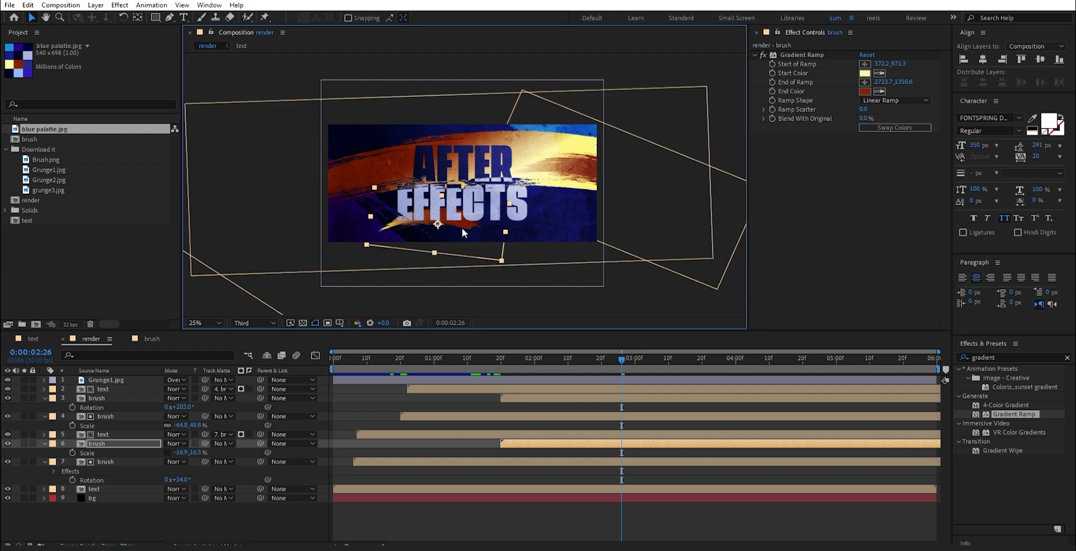
{"action": "left_click", "coordinate": [184, 453]}
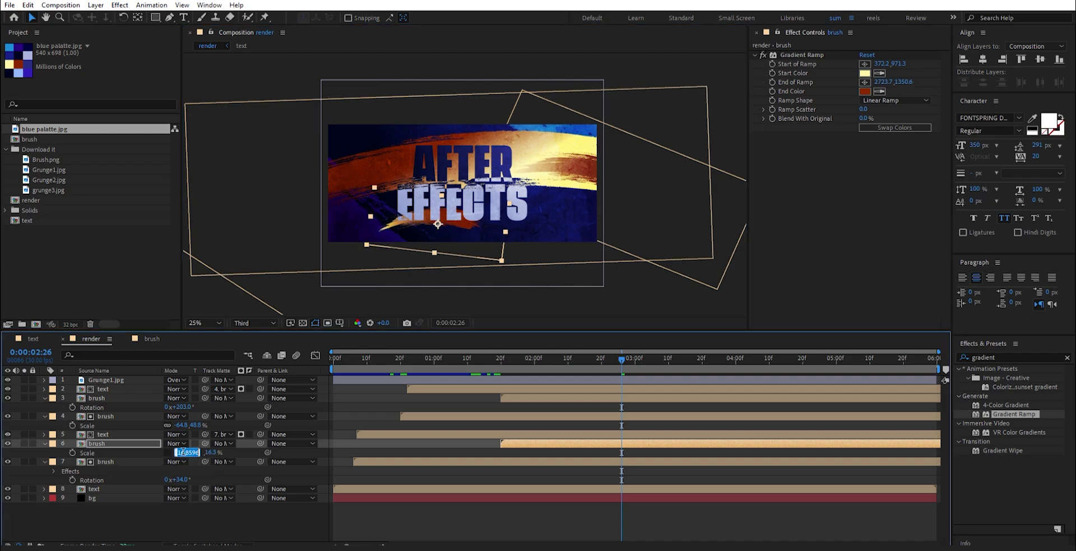
{"action": "left_click", "coordinate": [177, 453]}
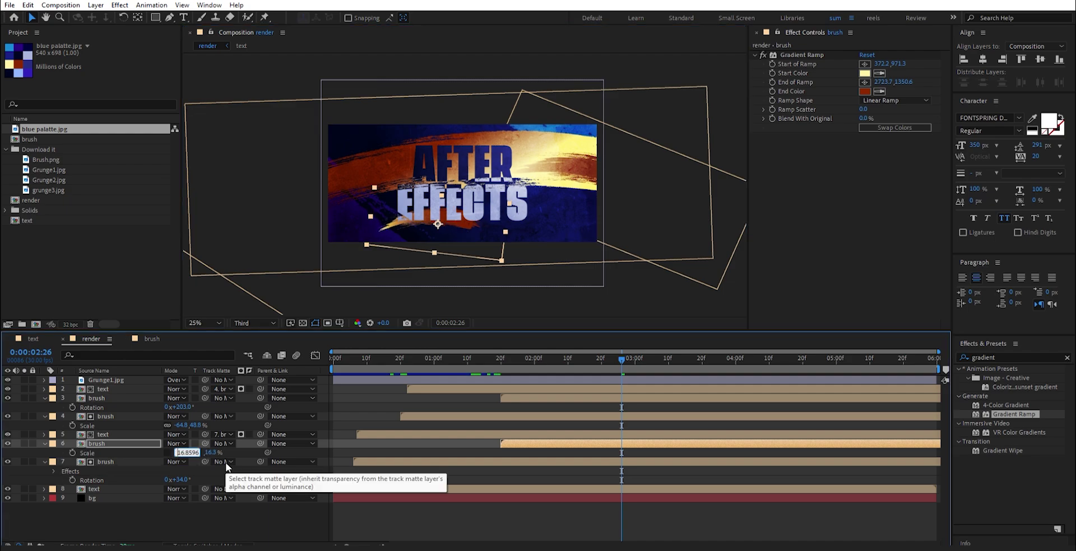
{"action": "key", "text": "Return"}
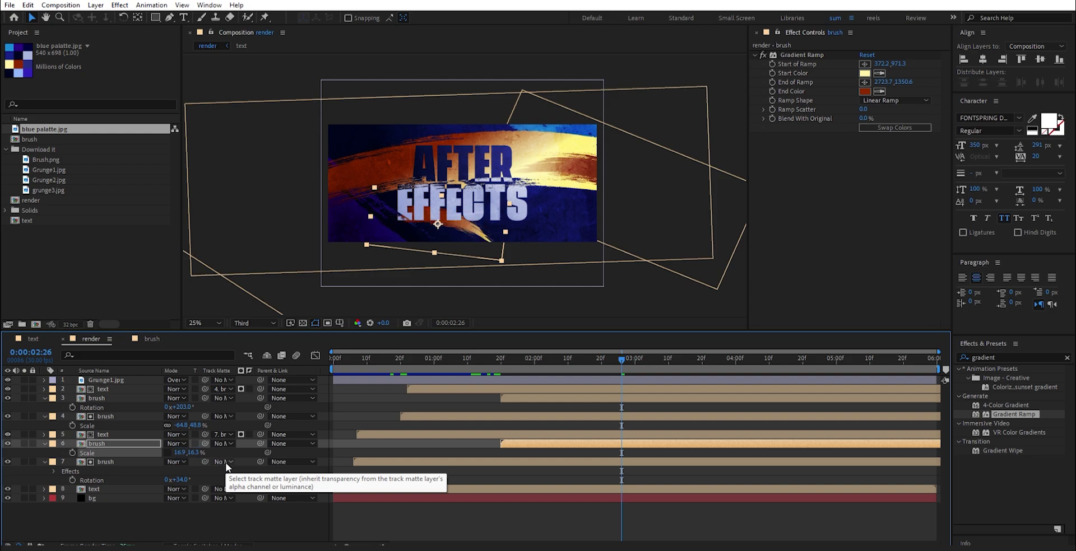
{"action": "key", "text": "r"}
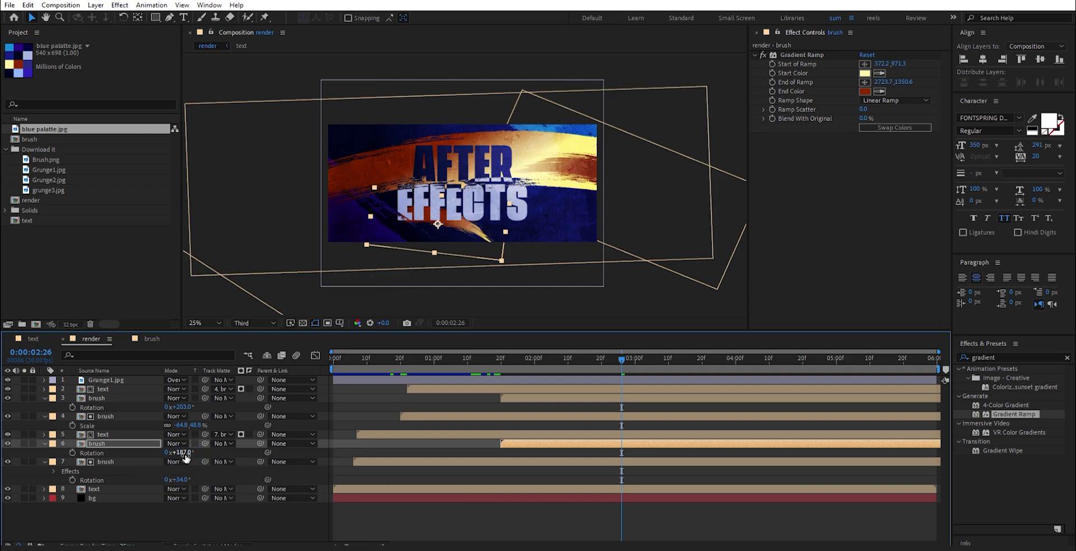
{"action": "left_click_drag", "start_coordinate": [186, 458], "coordinate": [179, 456]}
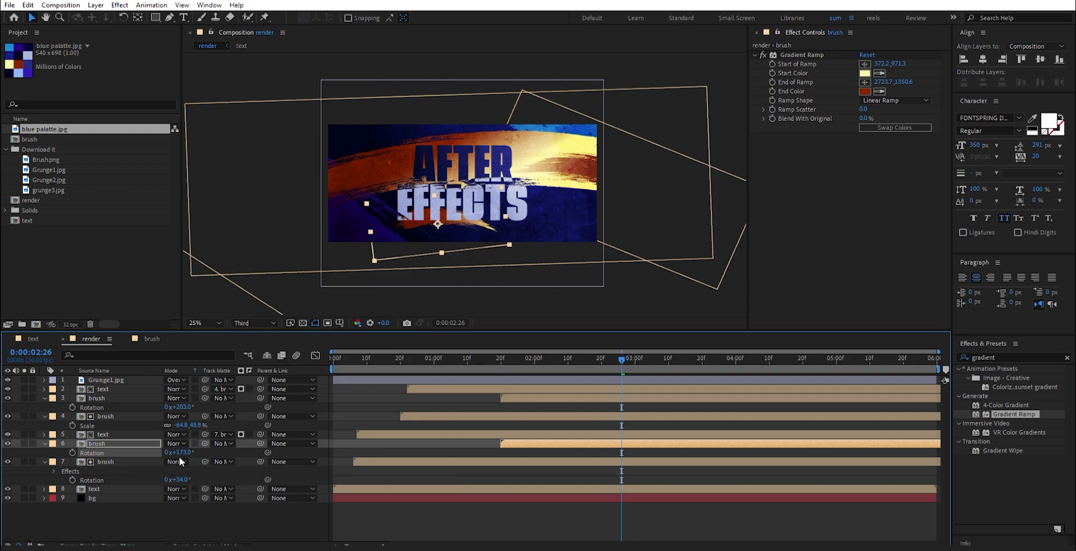
Reposition and narrow the lower-left brush copy, and sample palette colors for its gradient: light blue start and purple end.
{"action": "left_click_drag", "start_coordinate": [401, 224], "coordinate": [389, 225]}
{"action": "left_click_drag", "start_coordinate": [493, 219], "coordinate": [450, 227]}
{"action": "left_click", "coordinate": [880, 91]}
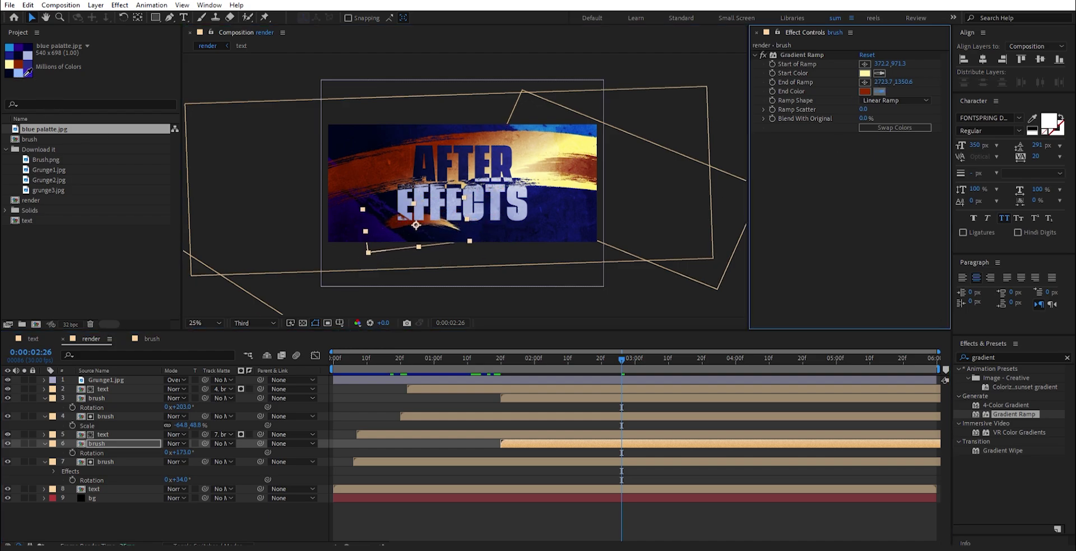
{"action": "left_click", "coordinate": [29, 72]}
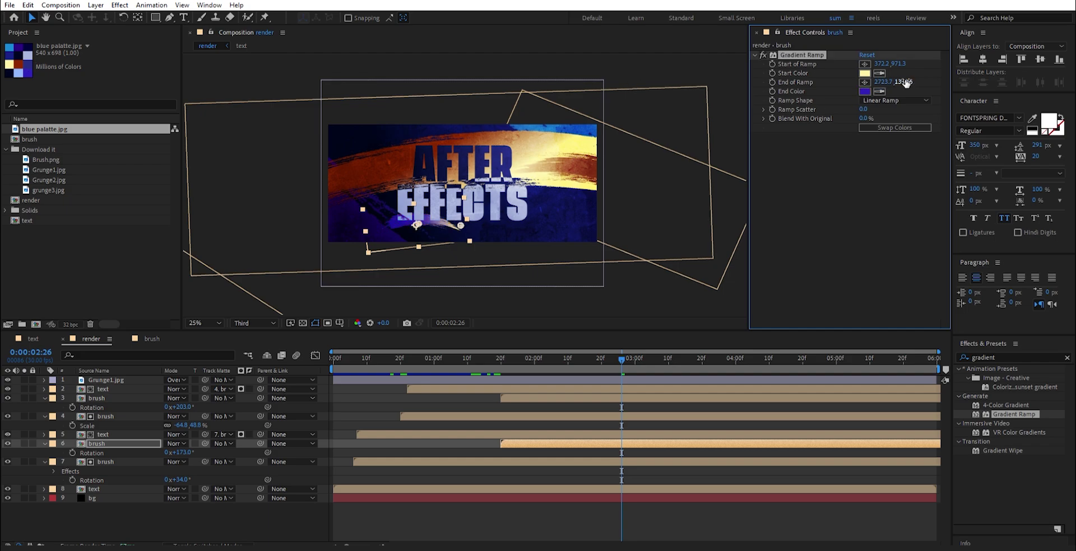
{"action": "left_click", "coordinate": [879, 73]}
{"action": "left_click", "coordinate": [20, 73]}
Duplicate the light gradient text layer for the lower word and delete the Gradient Ramp effect from the lower copy.
{"action": "left_click", "coordinate": [107, 435]}
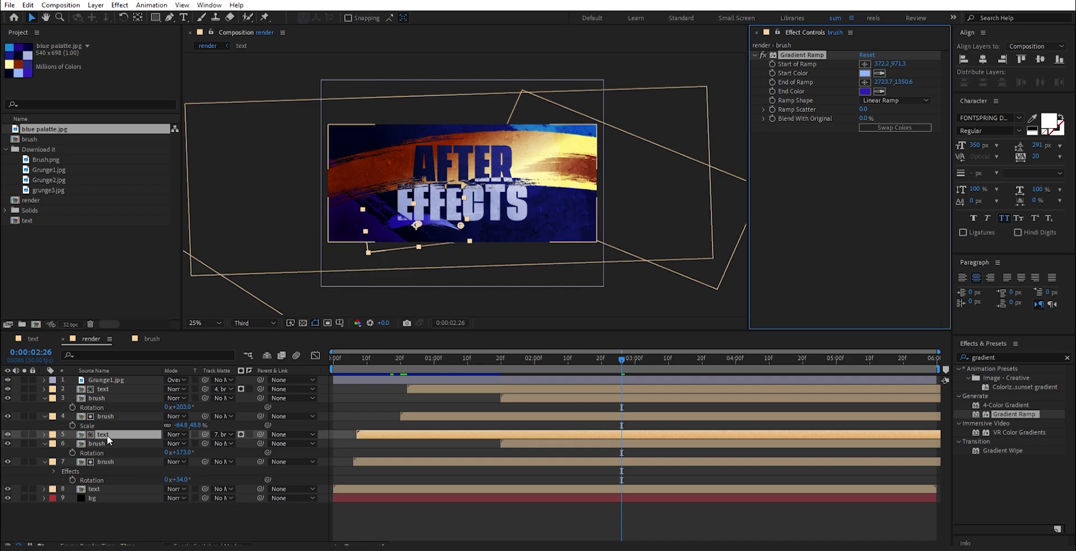
{"action": "left_click", "coordinate": [8, 434]}
{"action": "left_click", "coordinate": [7, 434]}
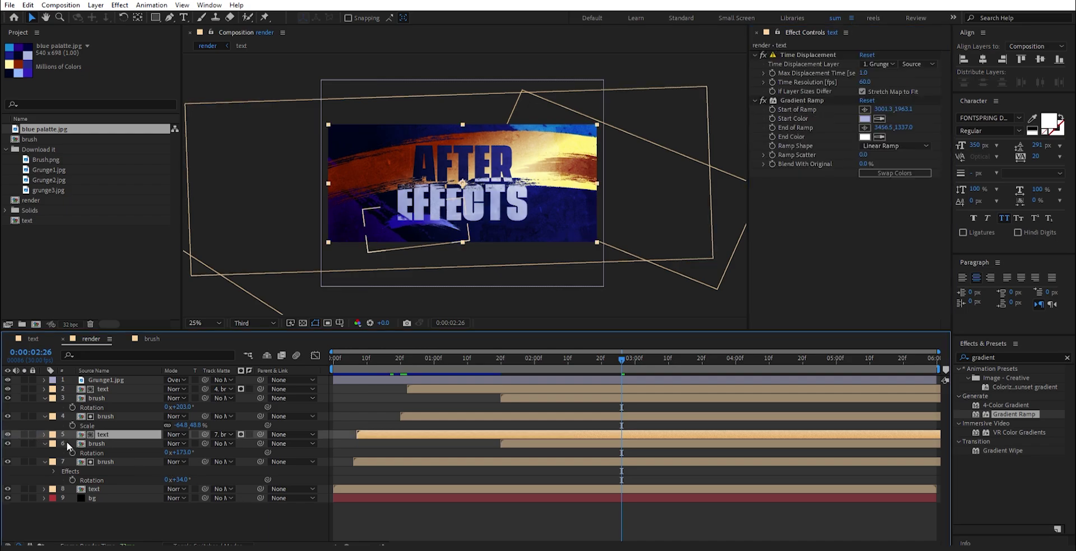
{"action": "key", "text": "ctrl+d"}
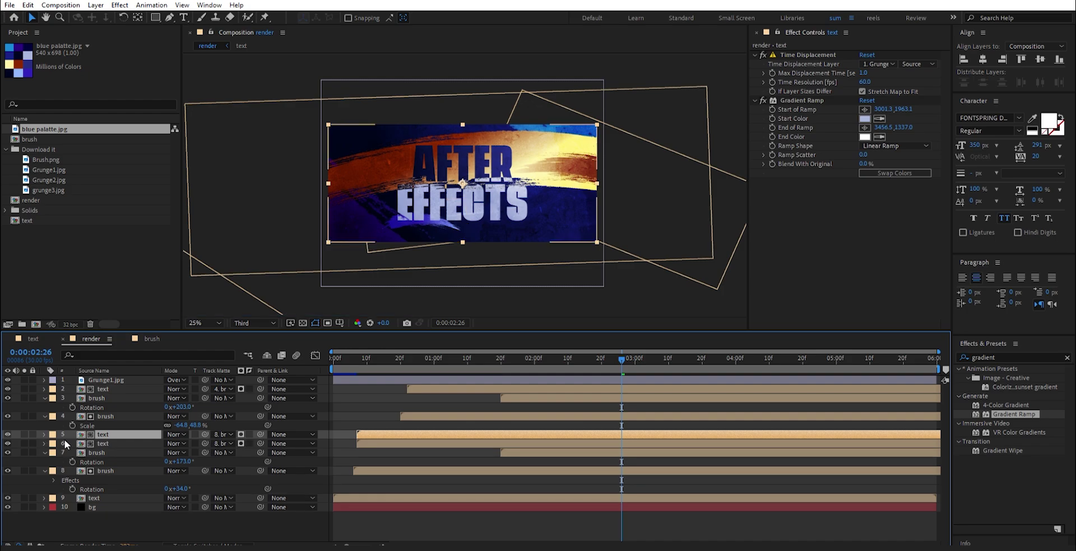
{"action": "left_click", "coordinate": [115, 443]}
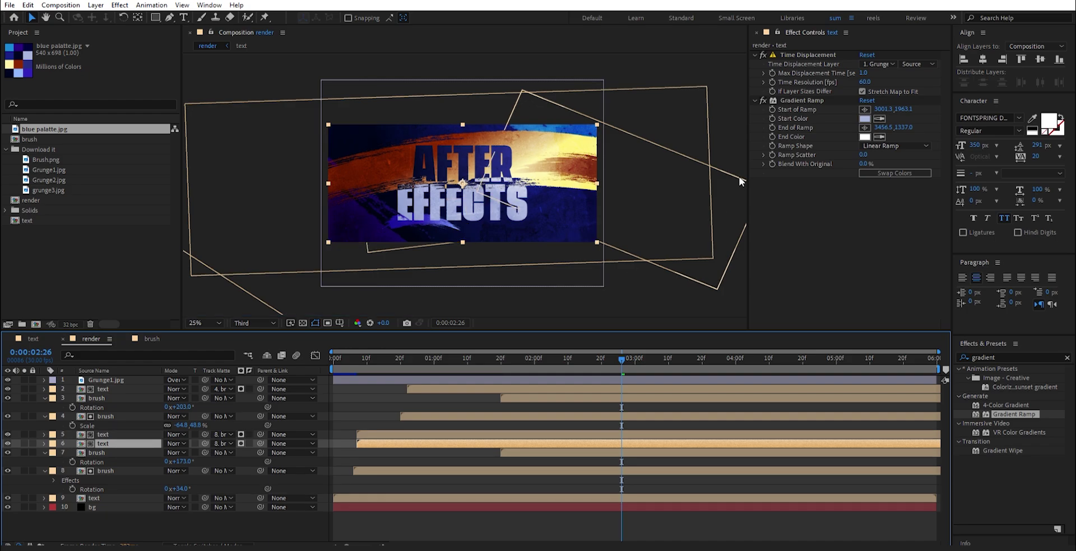
{"action": "left_click", "coordinate": [798, 100]}
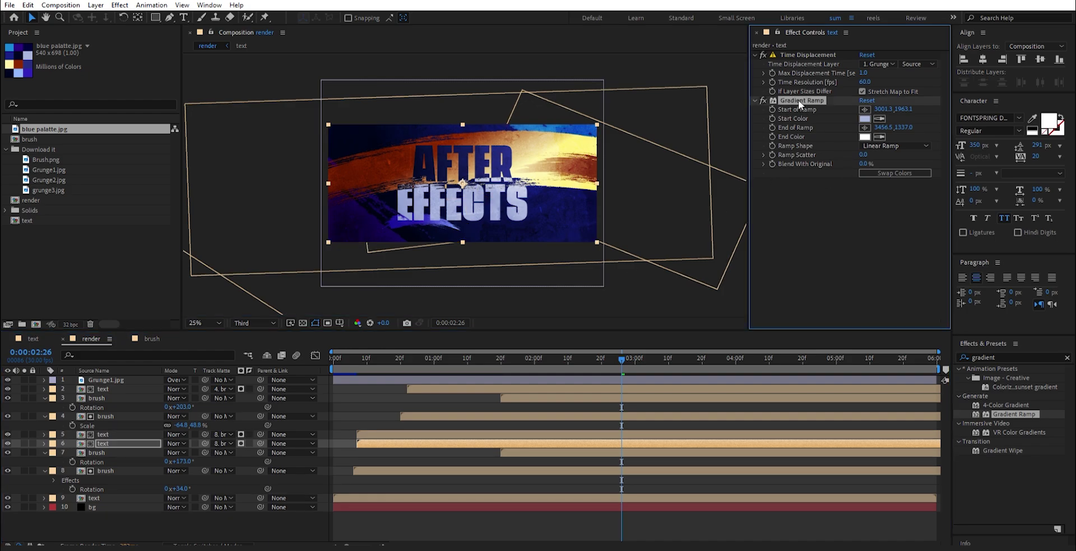
{"action": "key", "text": "Delete"}
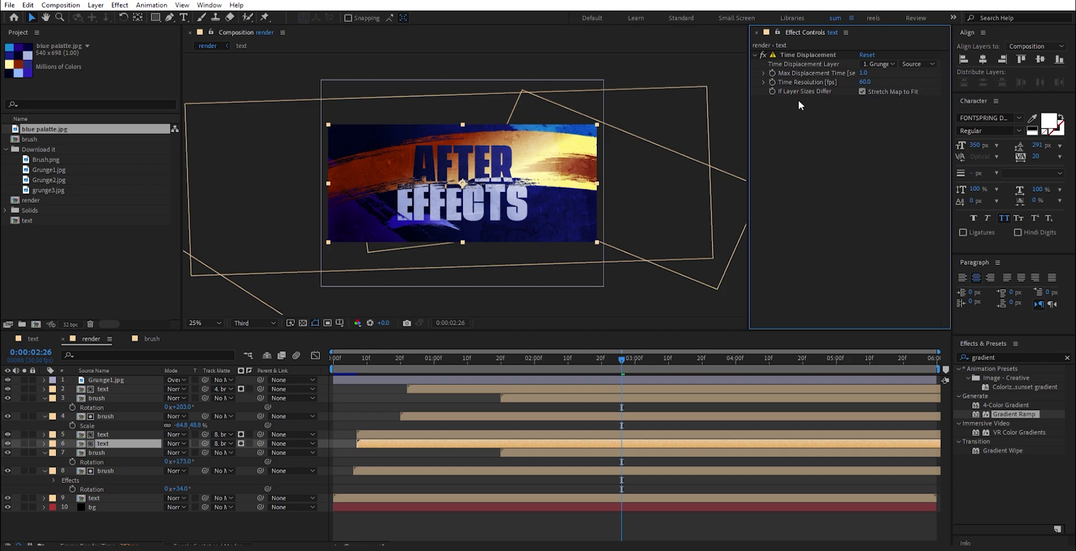
Find the CC Radial Blur effect and apply it to the lower text copy.
{"action": "double_click", "coordinate": [1002, 358]}
{"action": "type", "text": "cc"}
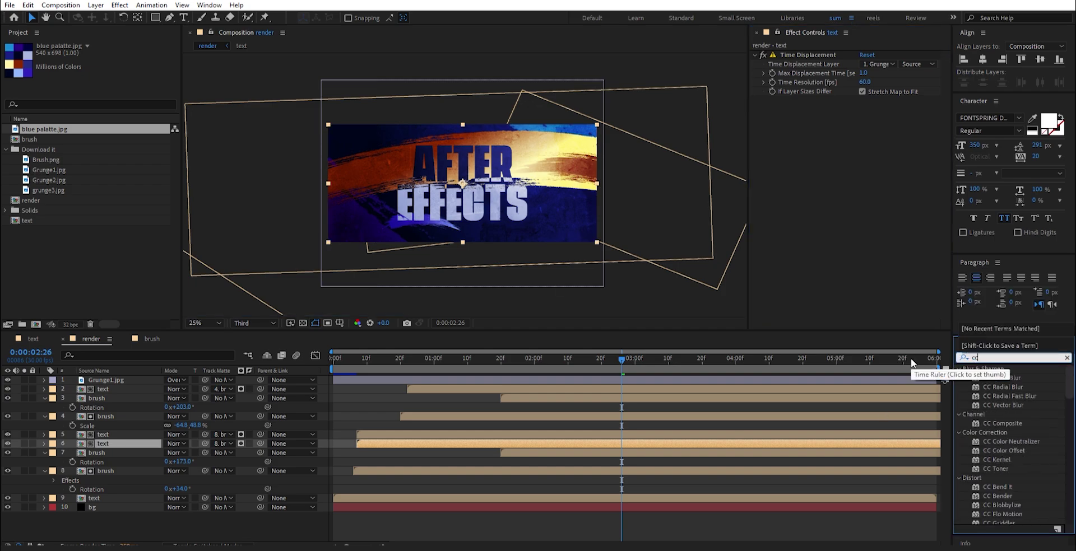
{"action": "type", "text": " rad"}
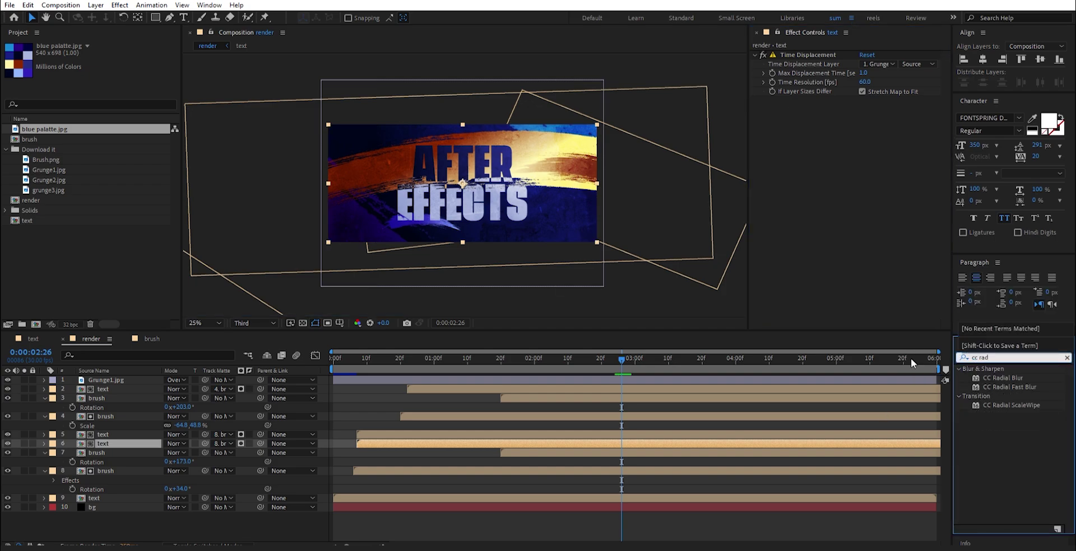
{"action": "double_click", "coordinate": [1013, 378]}
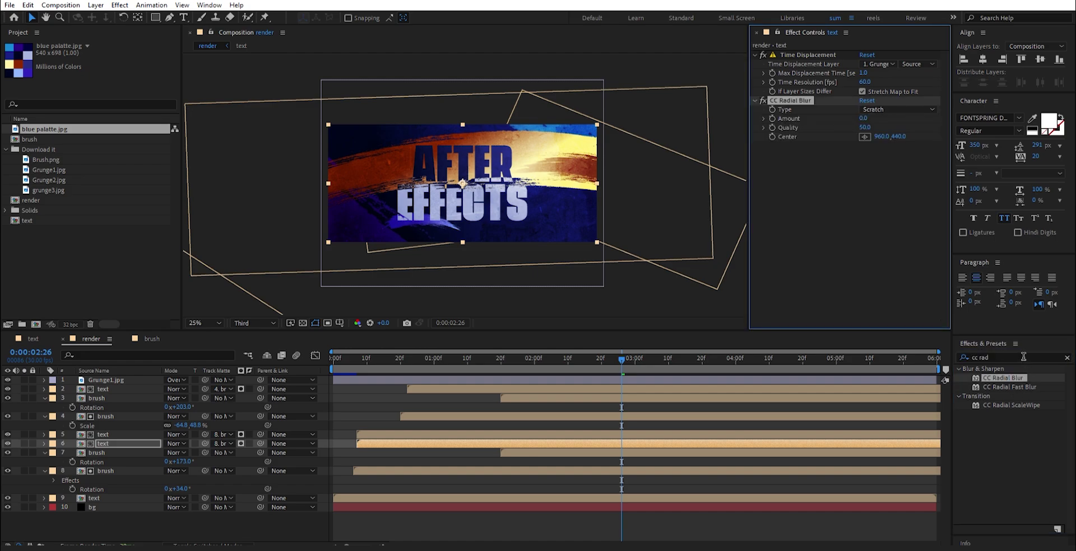
Apply a Fill effect to the lower text copy and set its color to near-black navy 00030D.
{"action": "left_click", "coordinate": [1024, 357]}
{"action": "type", "text": "fill"}
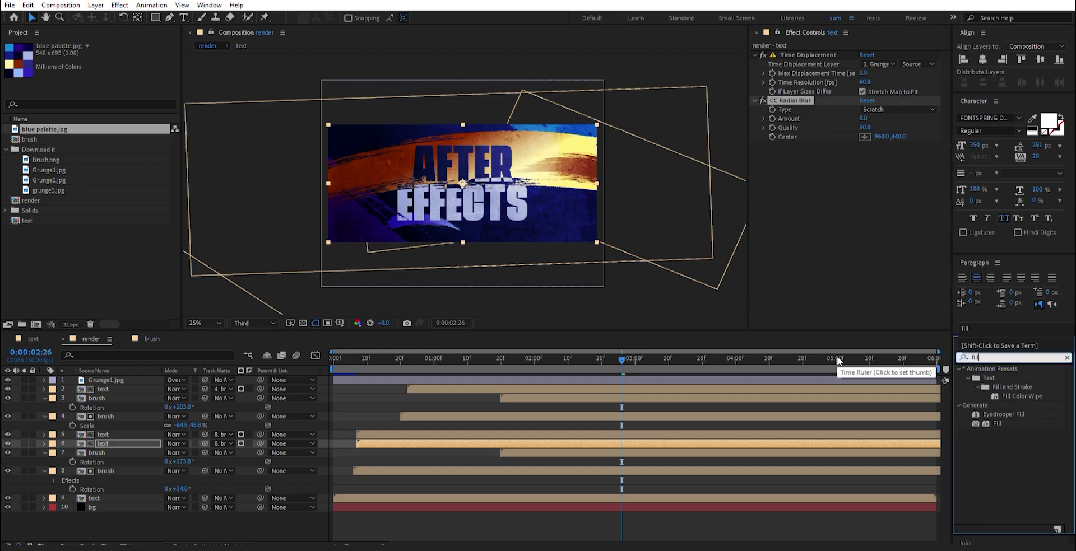
{"action": "double_click", "coordinate": [1001, 424]}
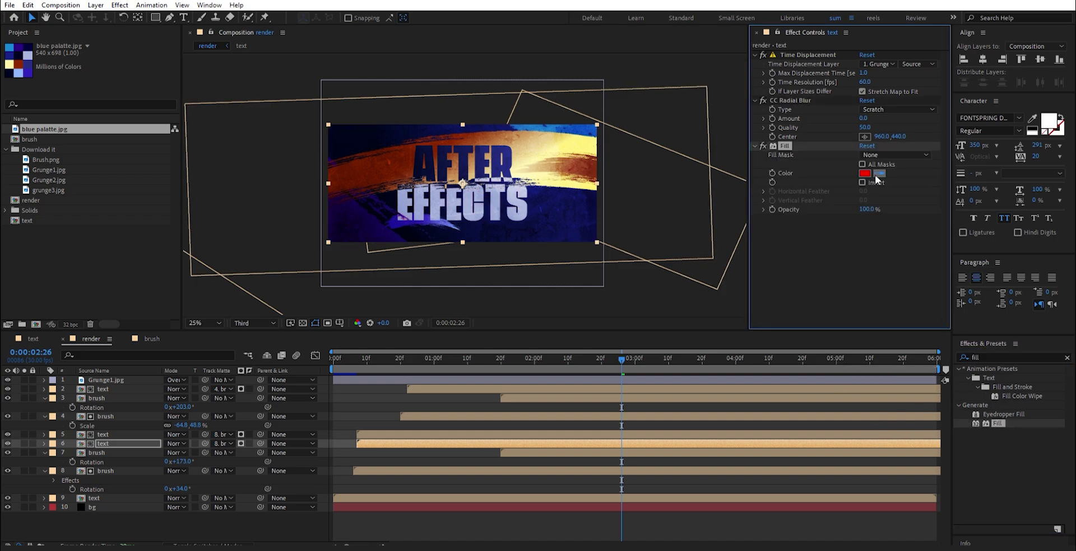
{"action": "left_click", "coordinate": [341, 129]}
{"action": "left_click", "coordinate": [864, 173]}
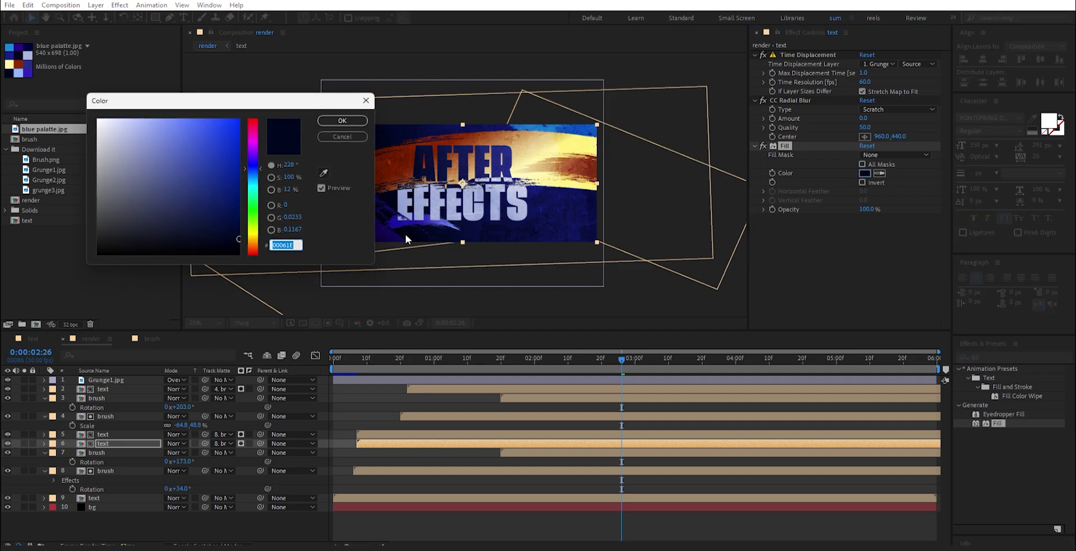
{"action": "left_click_drag", "start_coordinate": [238, 240], "coordinate": [242, 248]}
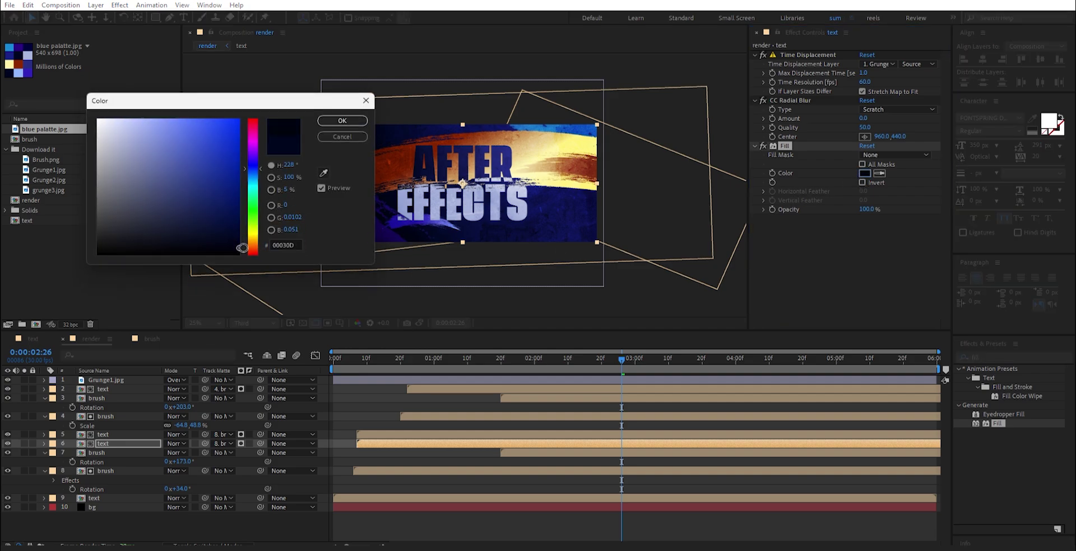
{"action": "left_click", "coordinate": [342, 121]}
Set the text copy's CC Radial Blur type to Fading Zoom and its amount to 25.
{"action": "key", "text": "period"}
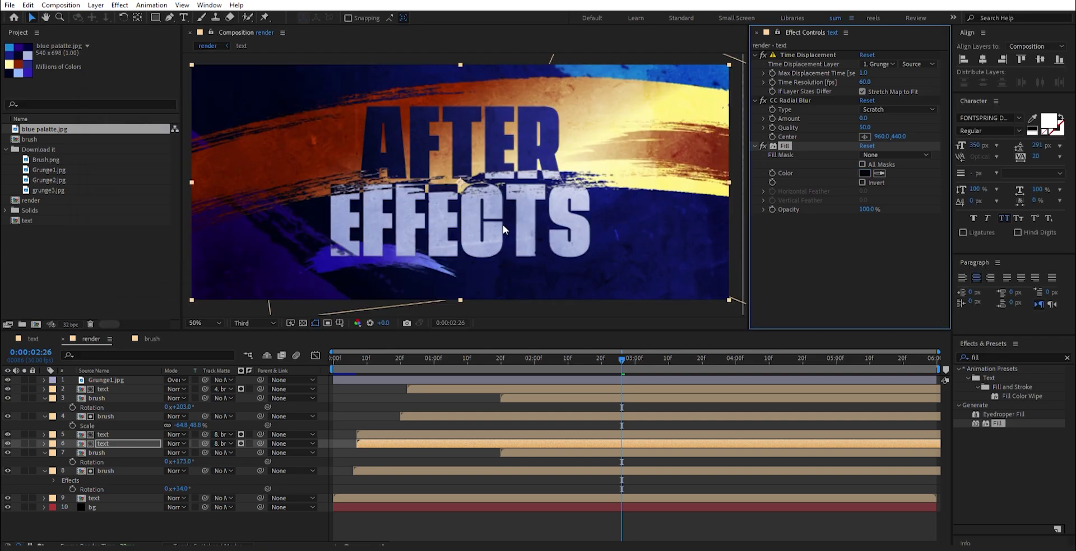
{"action": "left_click", "coordinate": [882, 110]}
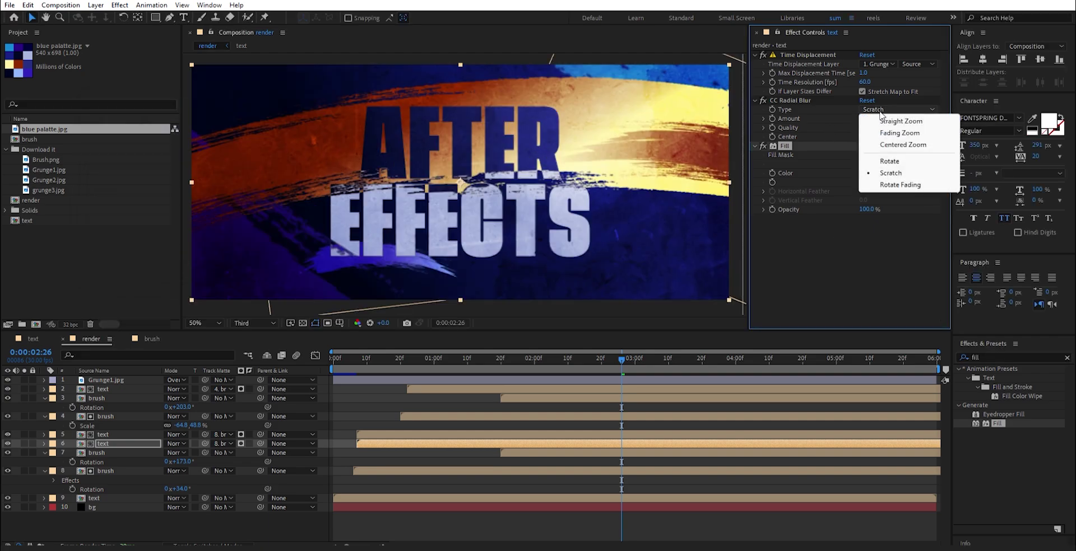
{"action": "left_click", "coordinate": [885, 133]}
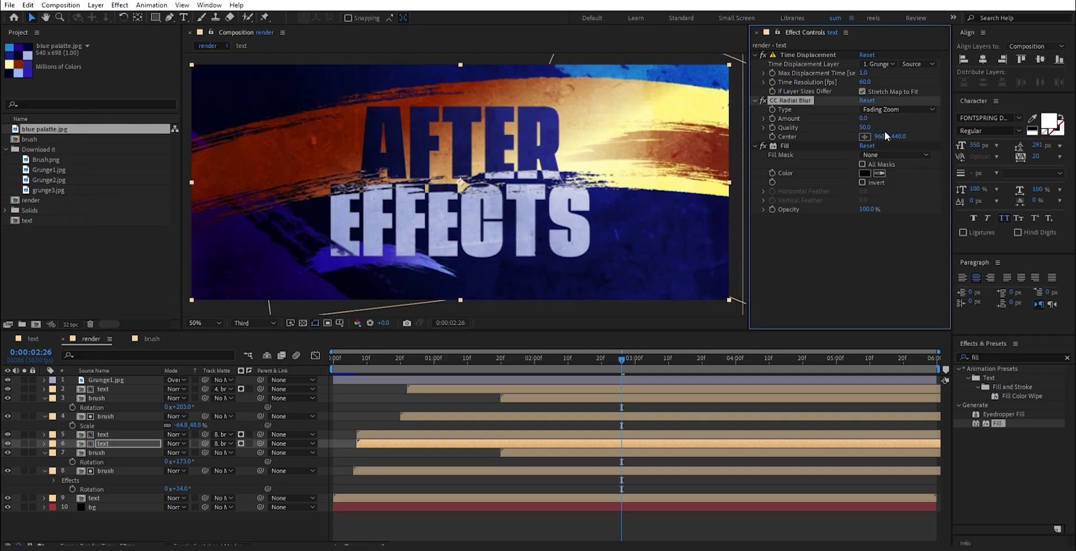
{"action": "left_click", "coordinate": [864, 118]}
{"action": "type", "text": "250"}
{"action": "key", "text": "Return"}
Move the radial blur's center above the title's upper right, to about 1728, -20, and preview the animation.
{"action": "left_click", "coordinate": [877, 137]}
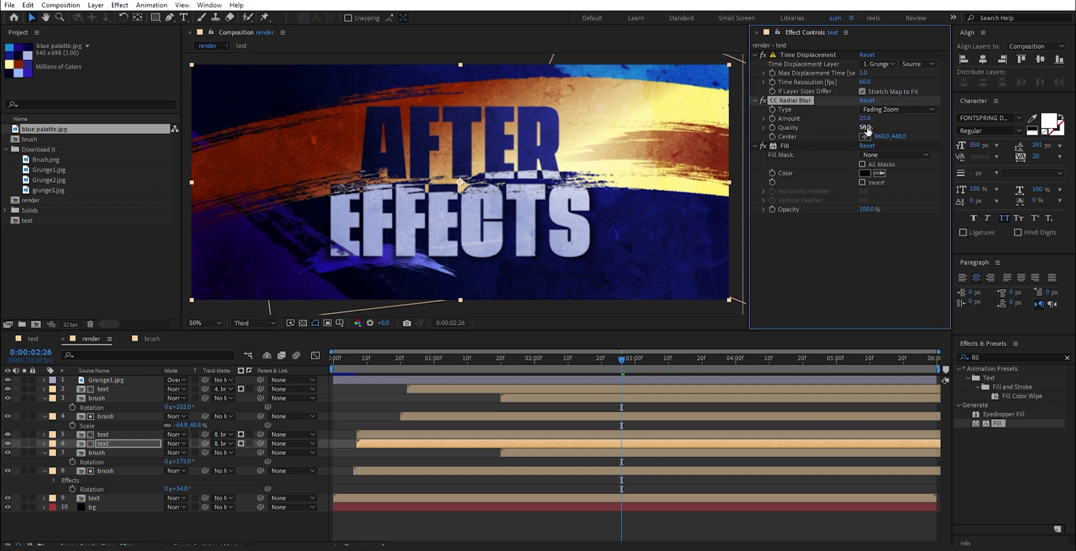
{"action": "key", "text": "comma"}
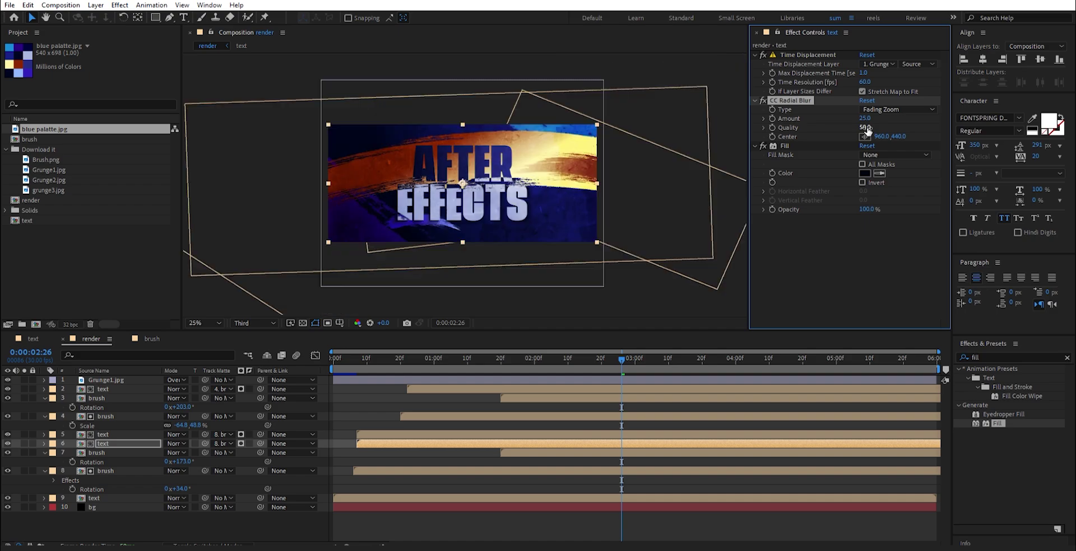
{"action": "left_click_drag", "start_coordinate": [466, 180], "coordinate": [560, 144]}
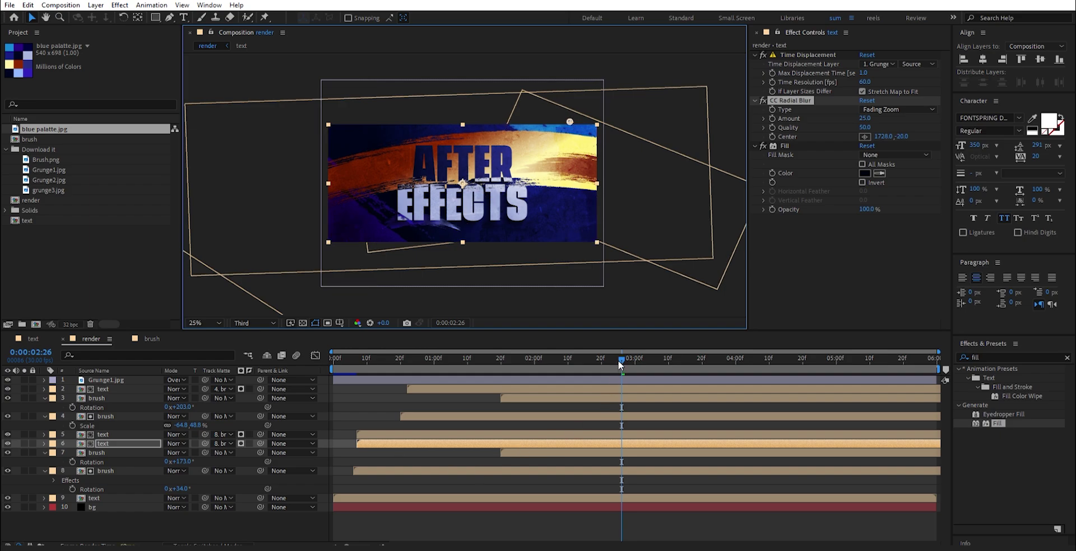
{"action": "key", "text": "space"}
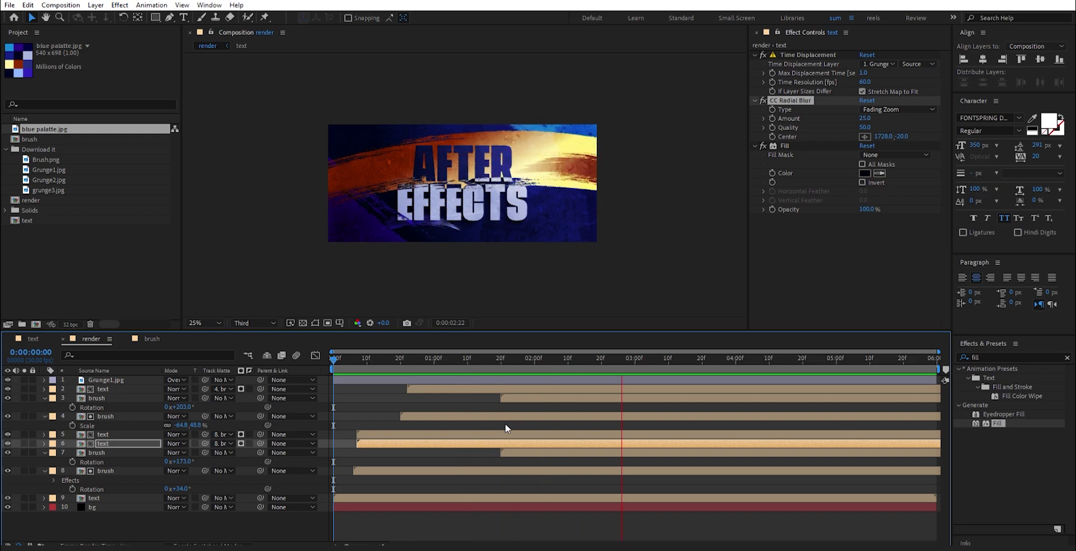
{"action": "left_click_drag", "start_coordinate": [565, 358], "coordinate": [274, 435]}
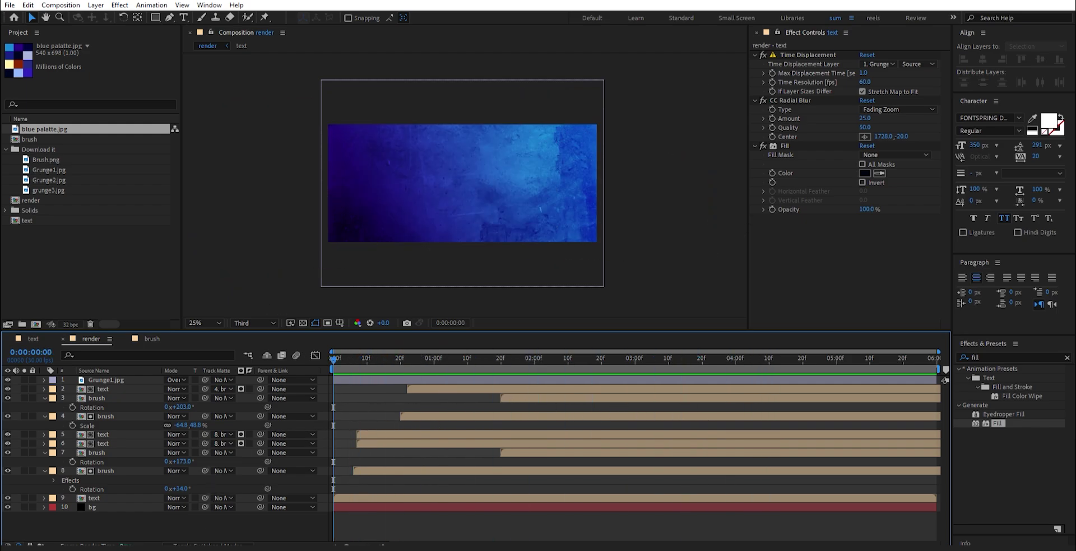
Add a null object to the render composition and parent all other layers to it.
{"action": "right_click", "coordinate": [221, 528]}
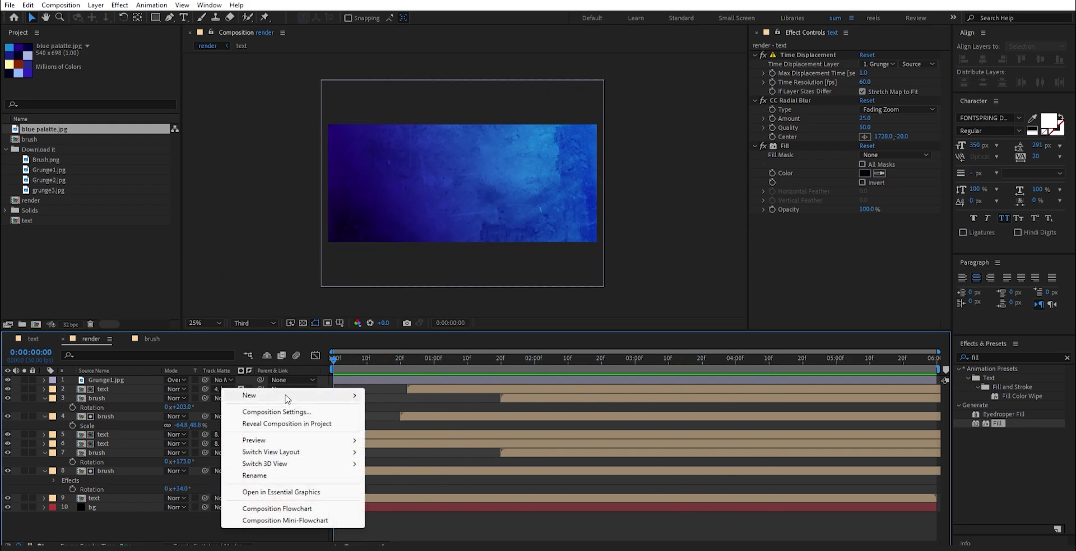
{"action": "mouse_move", "coordinate": [287, 399]}
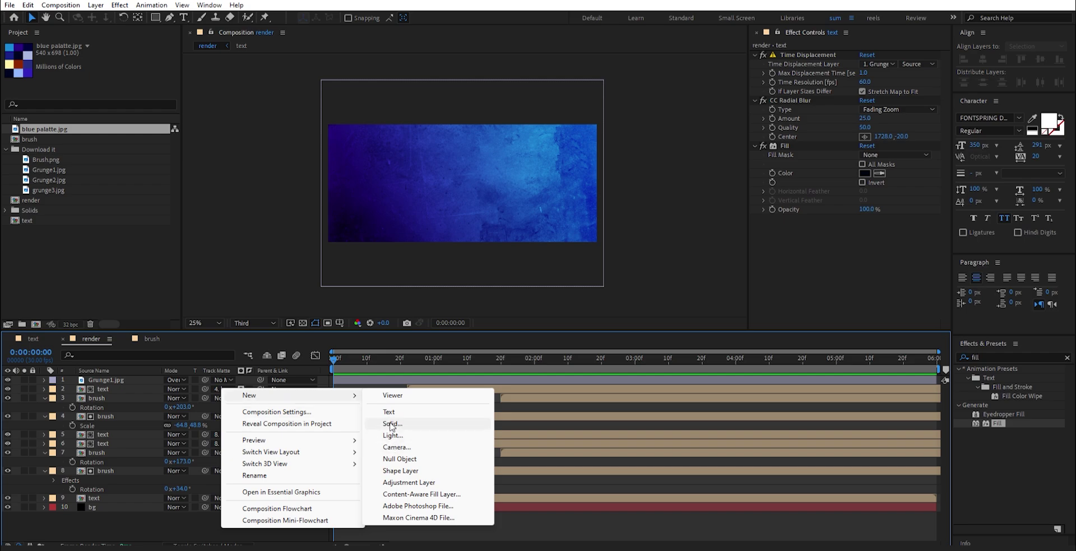
{"action": "left_click", "coordinate": [392, 459]}
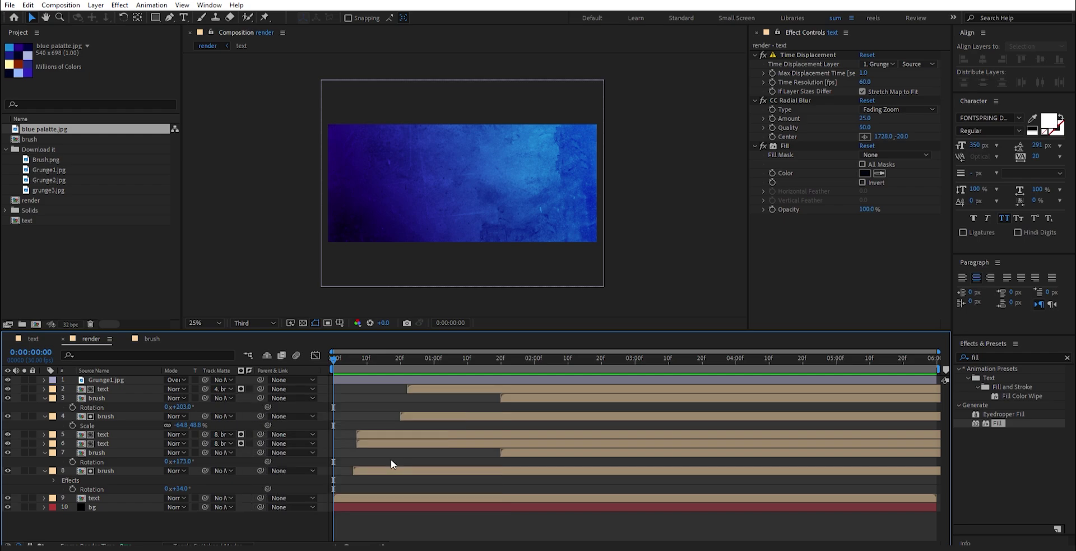
{"action": "left_click_drag", "start_coordinate": [218, 529], "coordinate": [137, 392]}
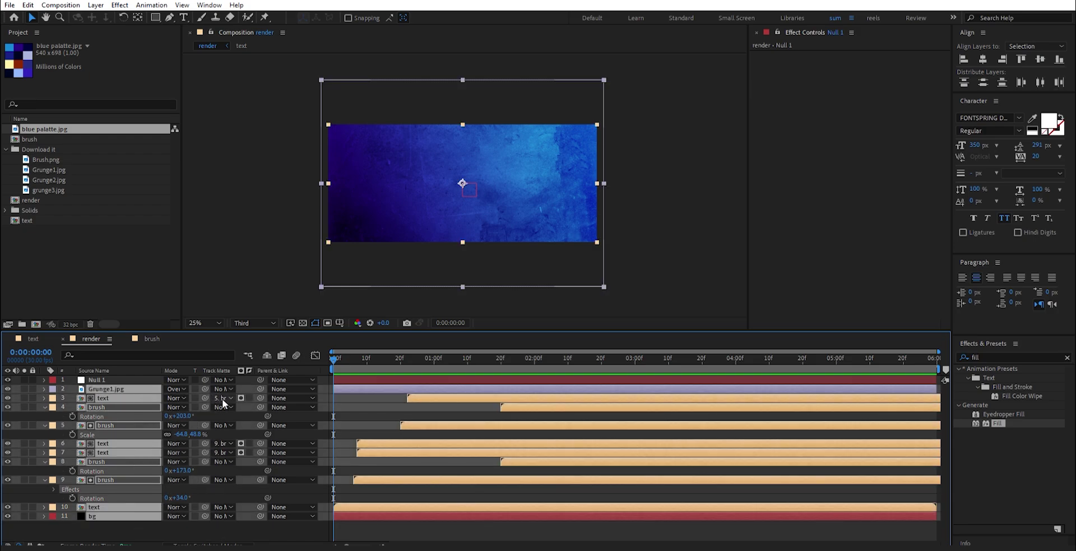
{"action": "left_click_drag", "start_coordinate": [261, 389], "coordinate": [161, 384]}
Add rotation and scale keyframes to the null at 0:00:05:29, keeping 0° and 100%.
{"action": "left_click", "coordinate": [160, 381]}
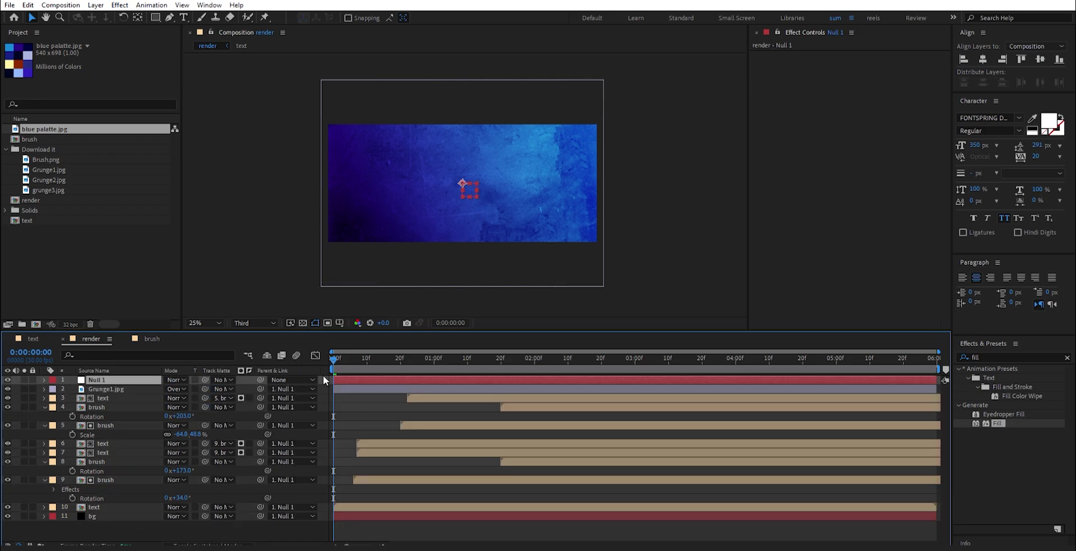
{"action": "key", "text": "r"}
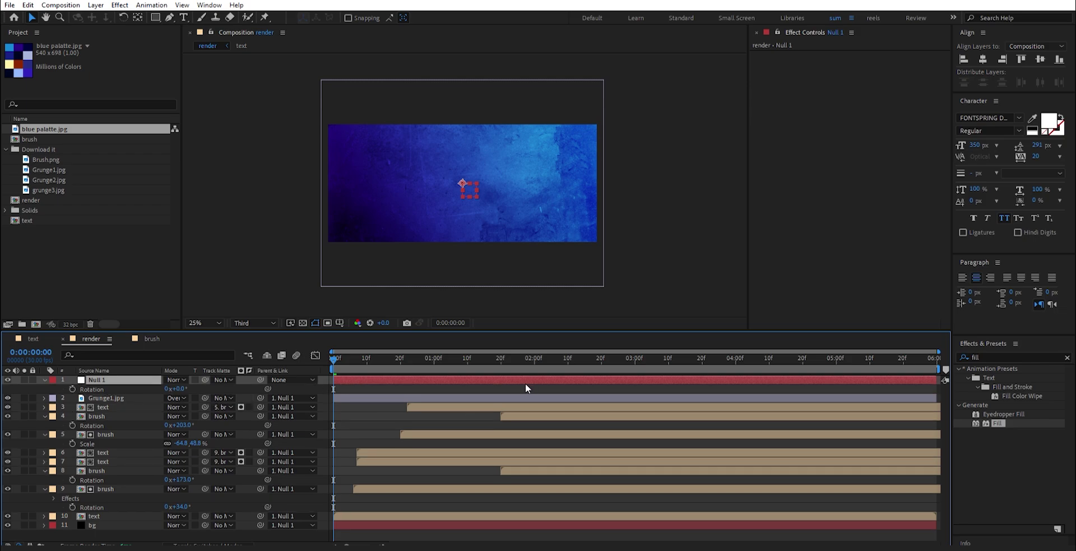
{"action": "left_click_drag", "start_coordinate": [529, 364], "coordinate": [987, 358]}
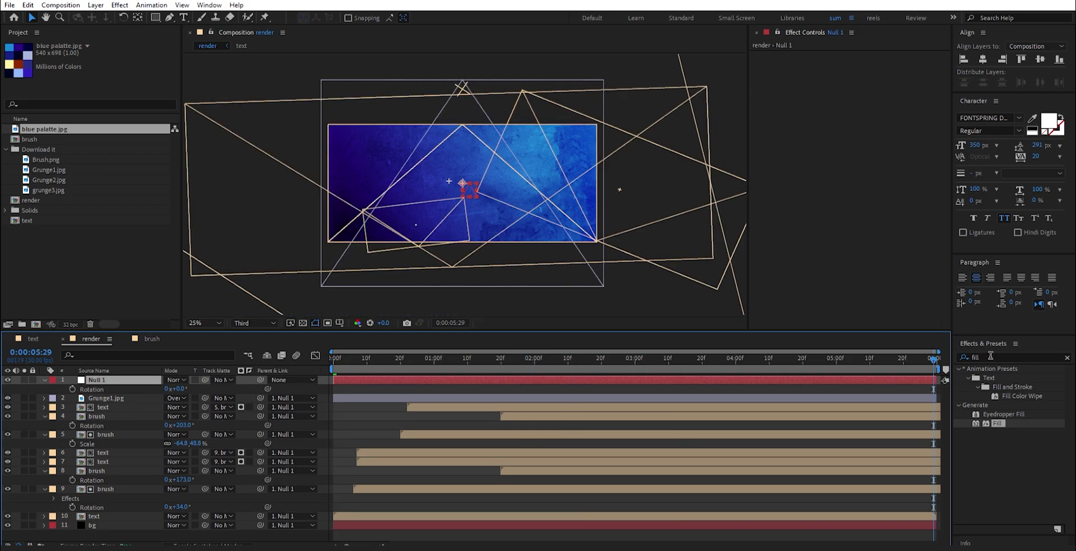
{"action": "left_click", "coordinate": [72, 389]}
{"action": "key", "text": "s"}
{"action": "left_click", "coordinate": [72, 389]}
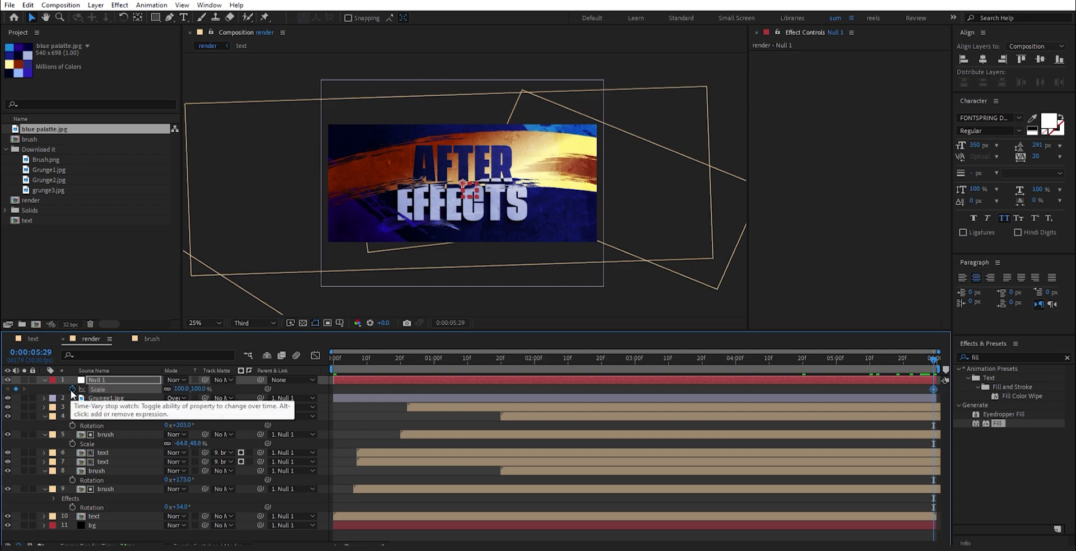
Keyframe the null at the first frame with 25° rotation and 188% scale, and move its ending rotation keyframe to about 3 seconds.
{"action": "key", "text": "s"}
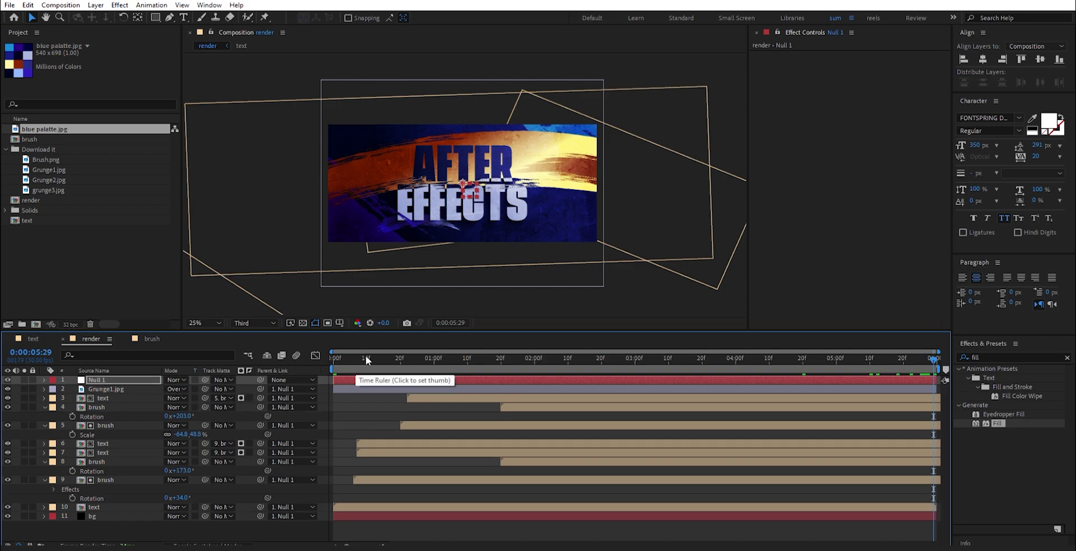
{"action": "key", "text": "u"}
{"action": "left_click", "coordinate": [436, 359]}
{"action": "key", "text": "Home"}
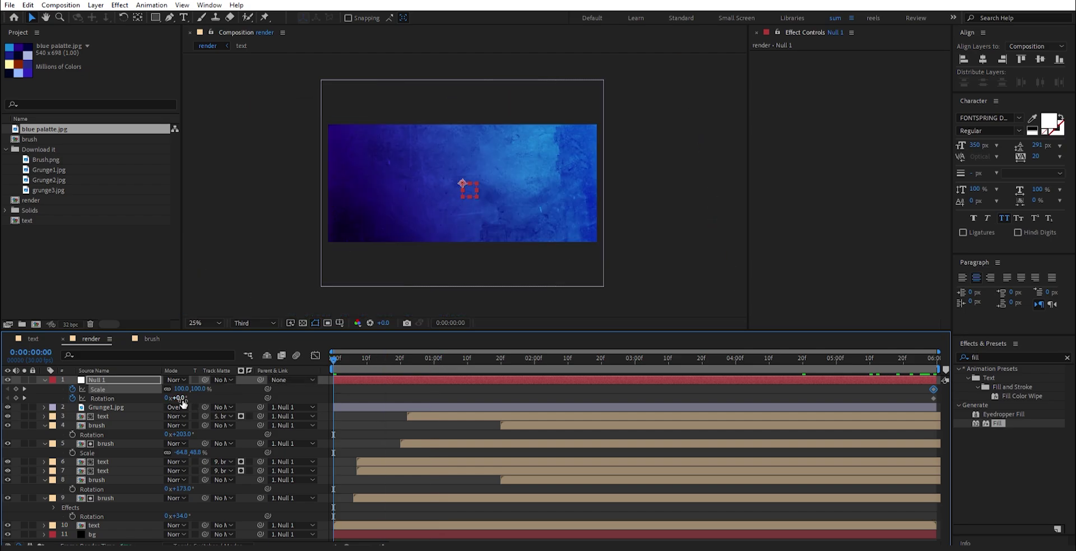
{"action": "left_click_drag", "start_coordinate": [181, 399], "coordinate": [243, 390]}
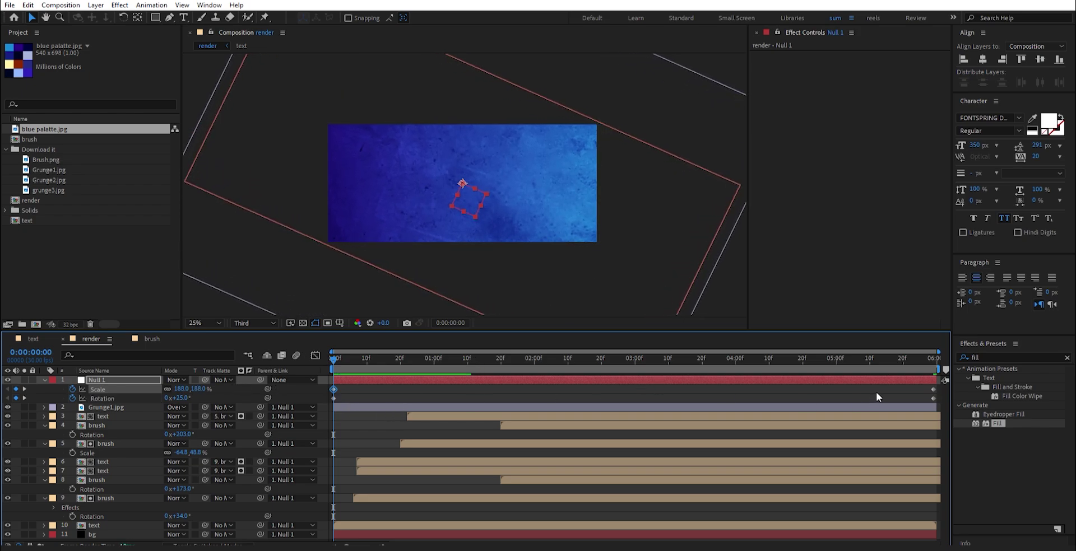
{"action": "left_click_drag", "start_coordinate": [933, 399], "coordinate": [633, 398]}
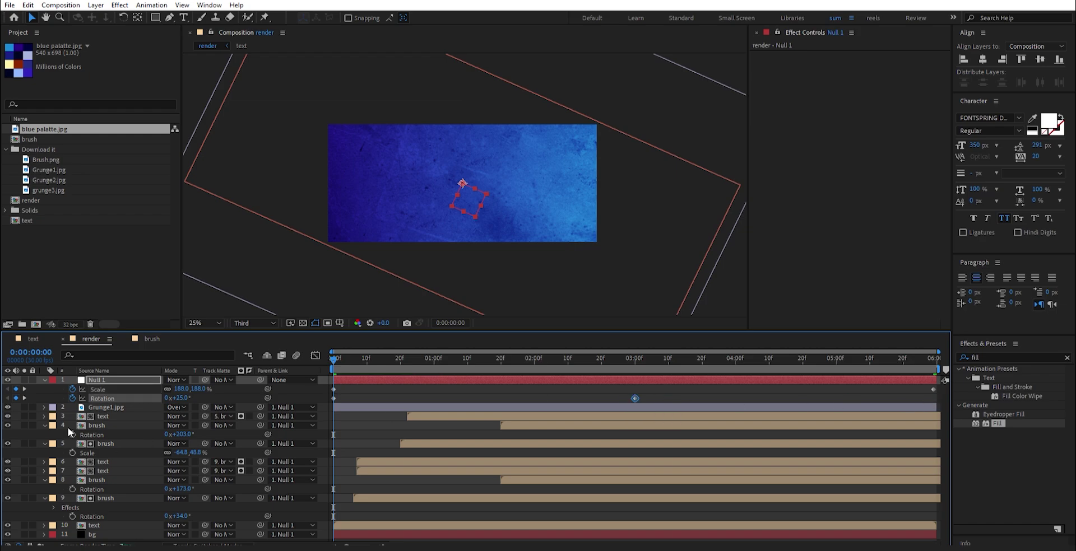
Apply Easy Ease to all the scale and rotation keyframes on the null.
{"action": "left_click", "coordinate": [109, 392], "text": "shift"}
{"action": "right_click", "coordinate": [334, 391]}
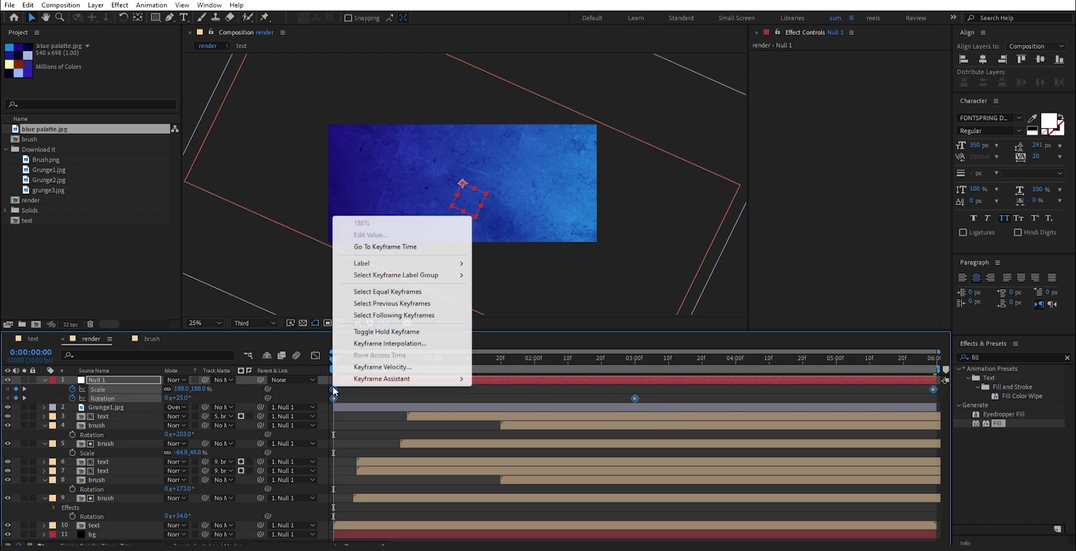
{"action": "mouse_move", "coordinate": [359, 379]}
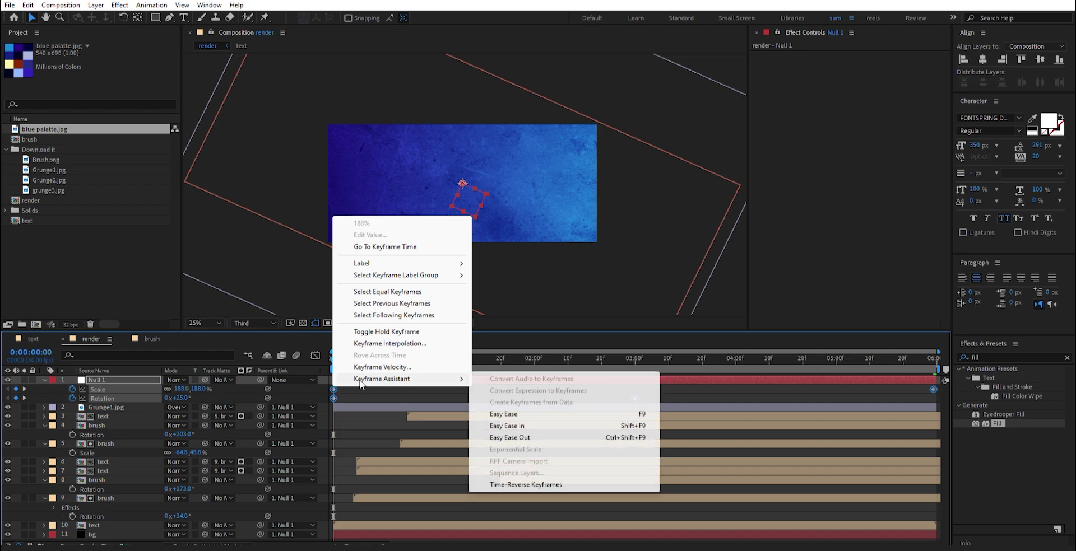
{"action": "left_click", "coordinate": [506, 414]}
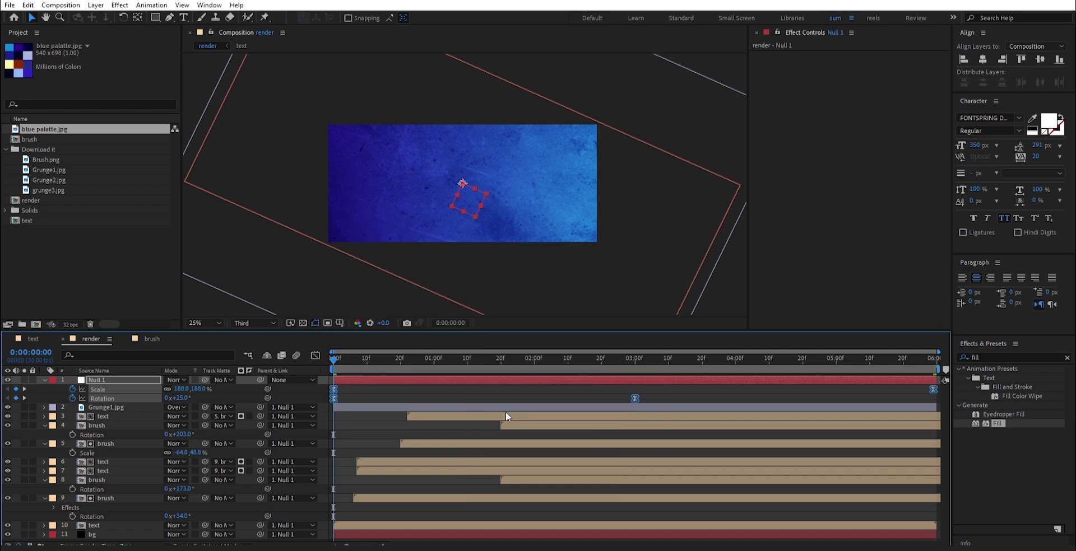
Reshape the null's scale and rotation speed graphs to peak early and slow down gradually, and preview the animation.
{"action": "left_click", "coordinate": [315, 355]}
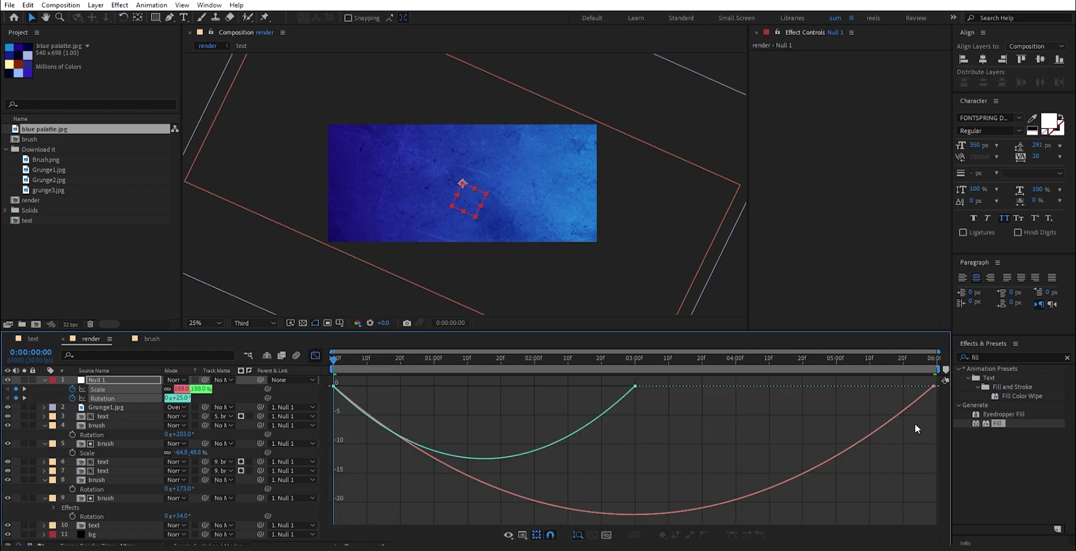
{"action": "left_click_drag", "start_coordinate": [919, 422], "coordinate": [259, 352]}
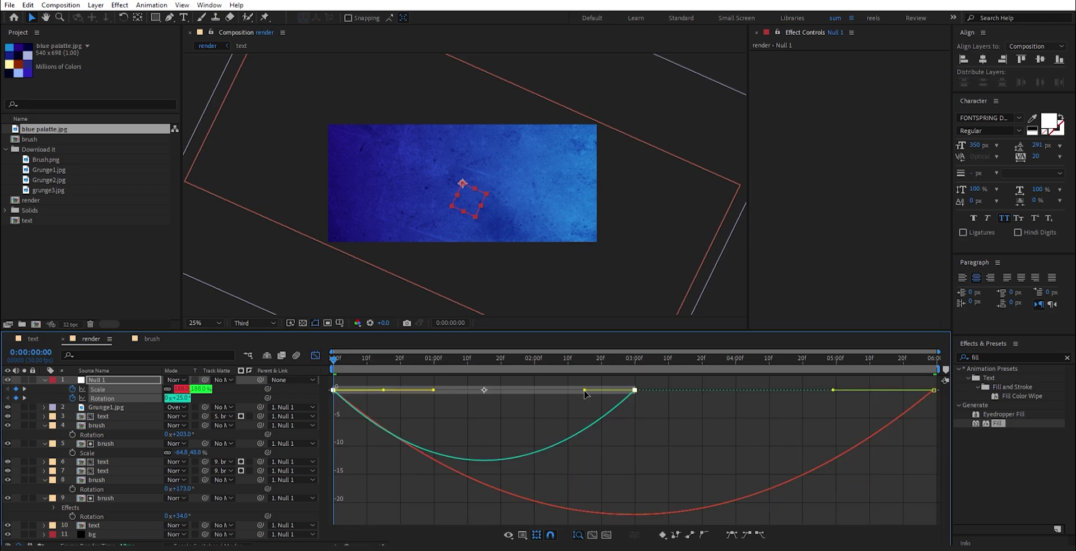
{"action": "left_click_drag", "start_coordinate": [585, 391], "coordinate": [474, 395]}
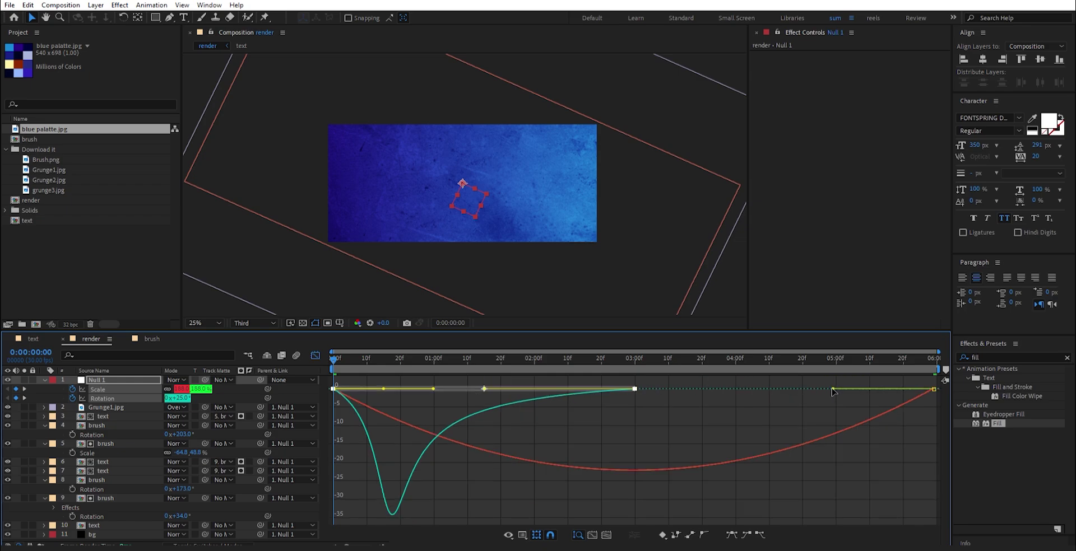
{"action": "left_click_drag", "start_coordinate": [835, 392], "coordinate": [601, 390]}
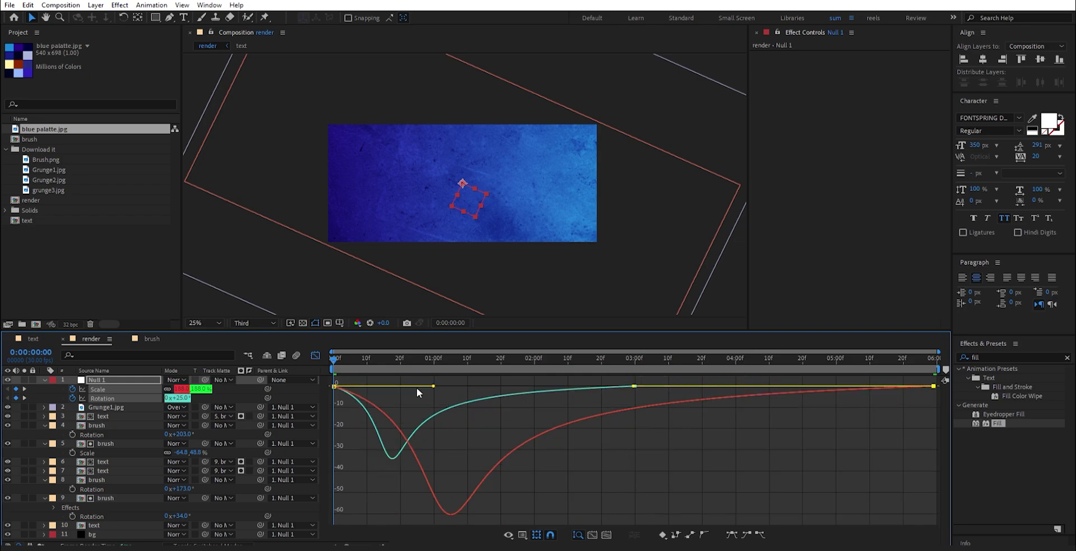
{"action": "left_click_drag", "start_coordinate": [406, 382], "coordinate": [256, 408]}
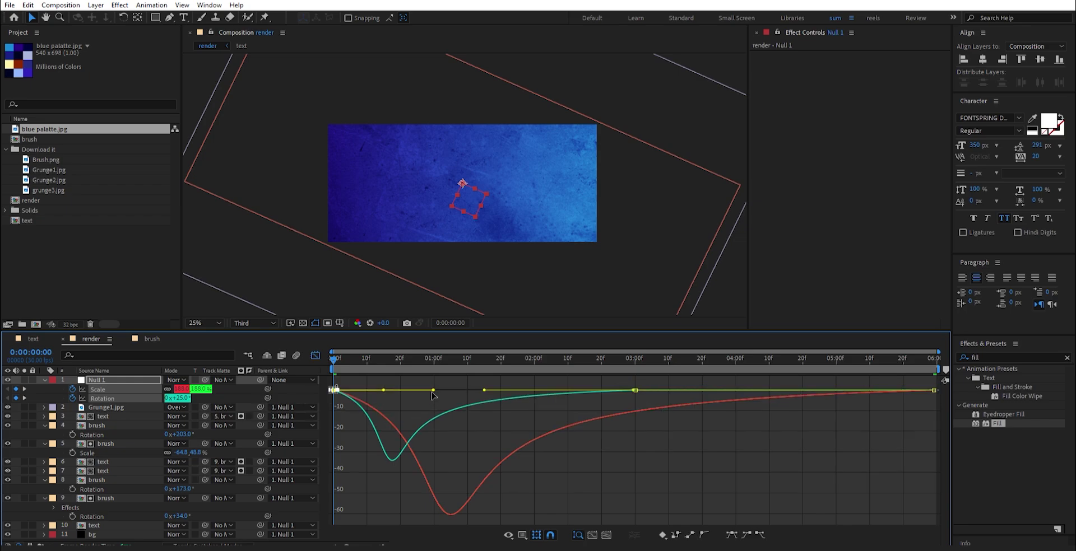
{"action": "left_click_drag", "start_coordinate": [433, 391], "coordinate": [406, 391]}
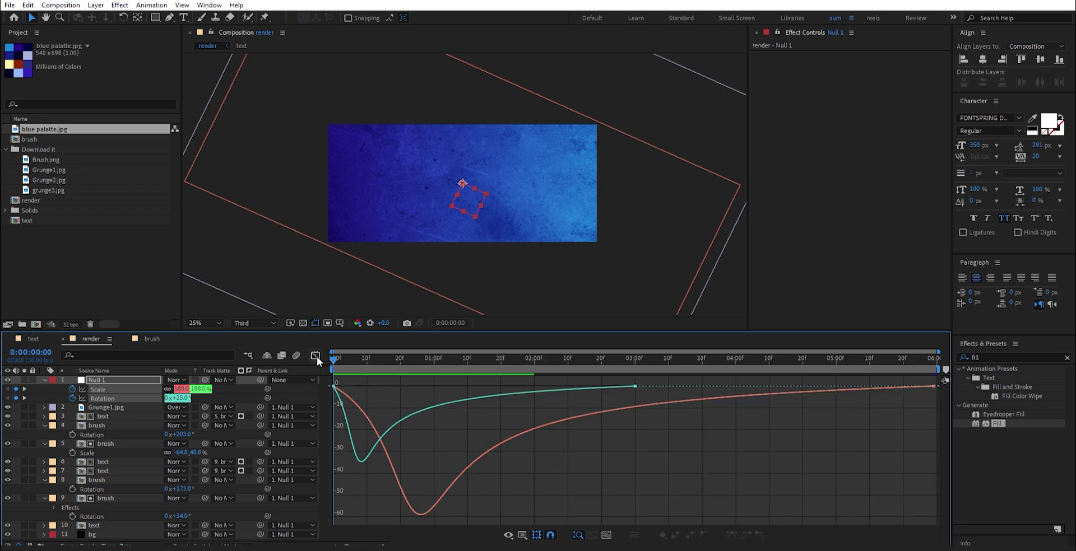
{"action": "left_click", "coordinate": [316, 356]}
{"action": "left_click", "coordinate": [395, 388]}
{"action": "key", "text": "space"}
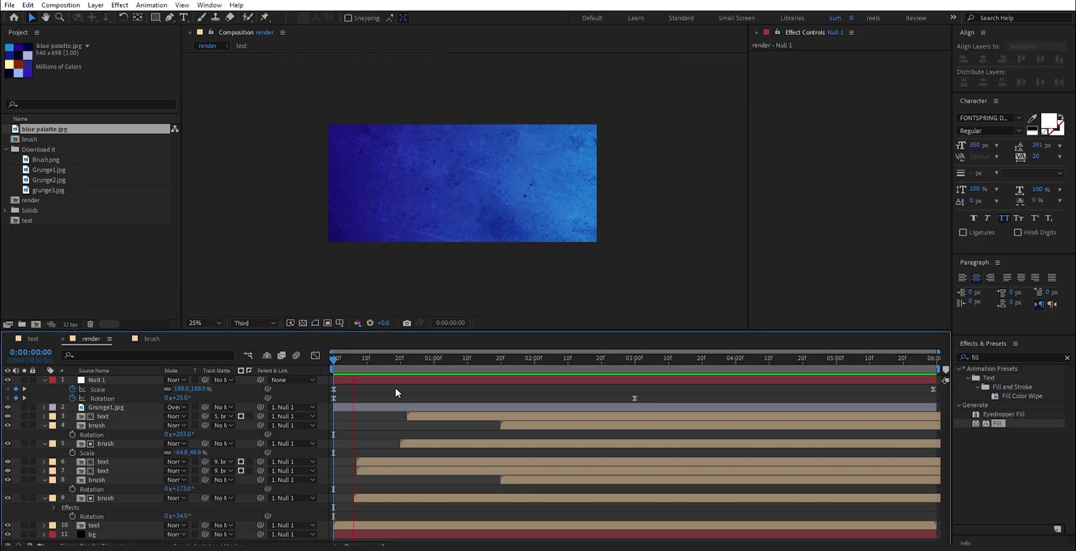
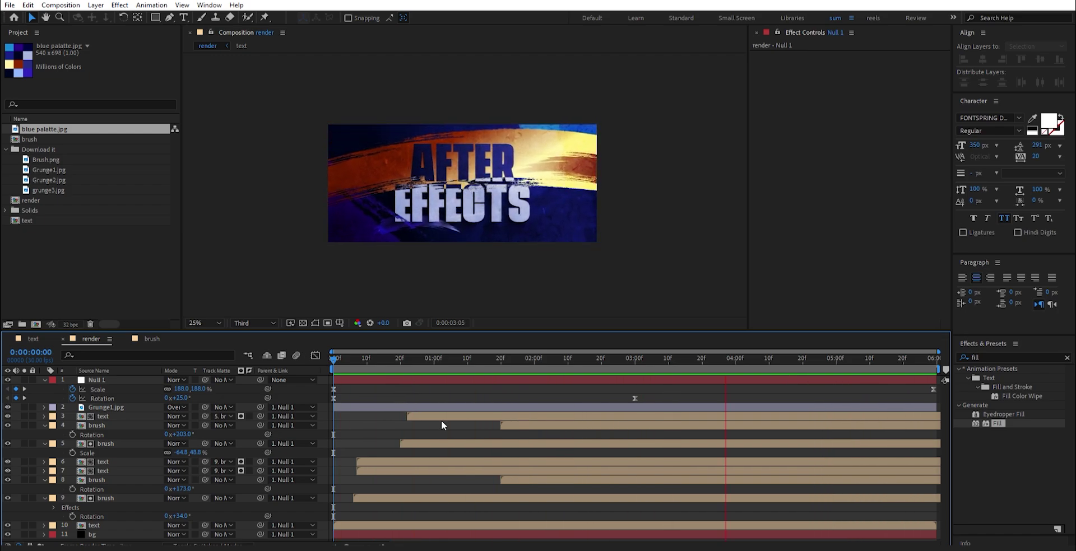
{"action": "key", "text": "space"}
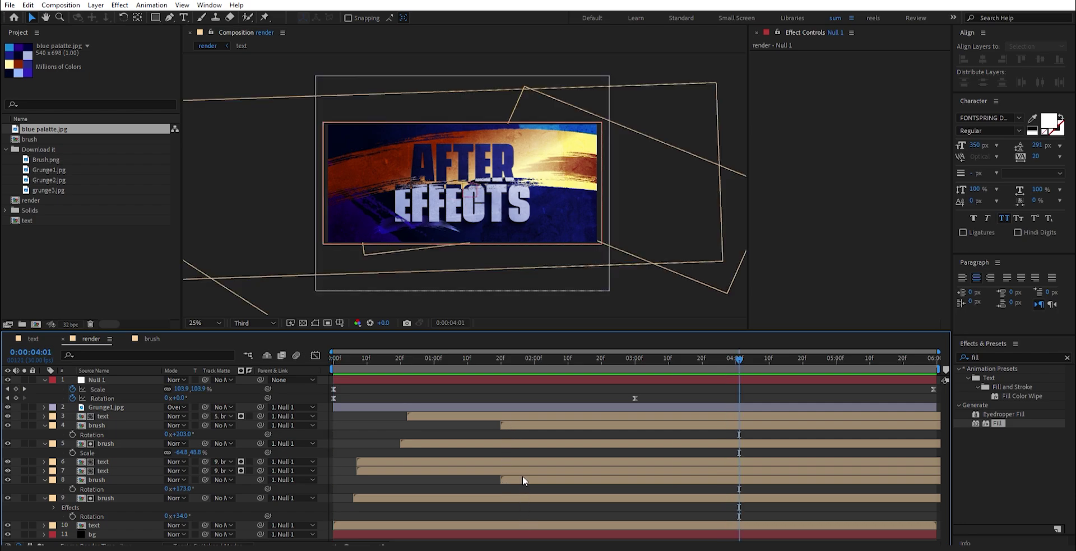
Delay the blue brush on layer 8 to start at about 0:00:02:03, and preview the animation from the beginning.
{"action": "left_click_drag", "start_coordinate": [552, 481], "coordinate": [600, 480]}
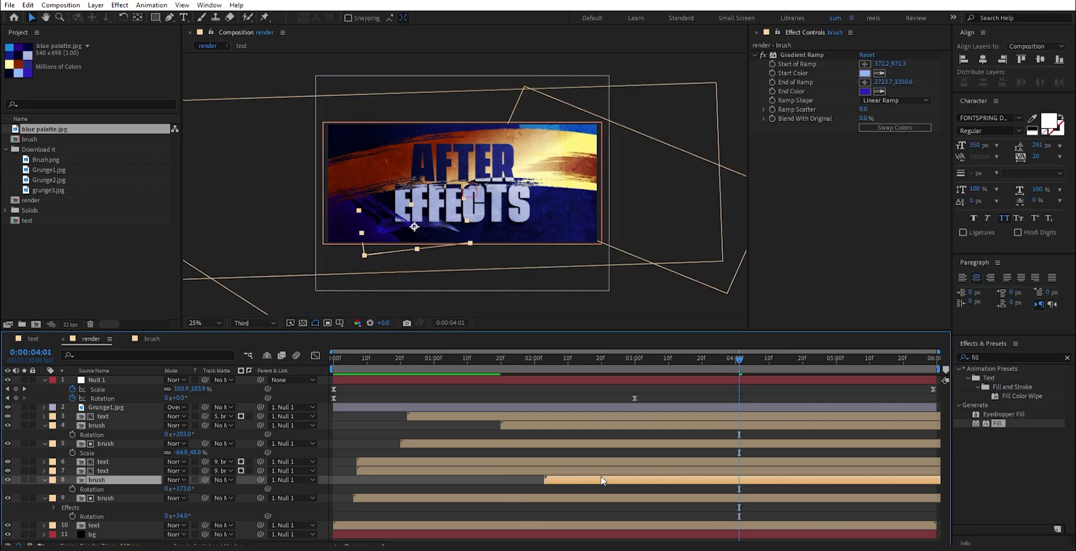
{"action": "key", "text": "Home"}
{"action": "key", "text": "space"}
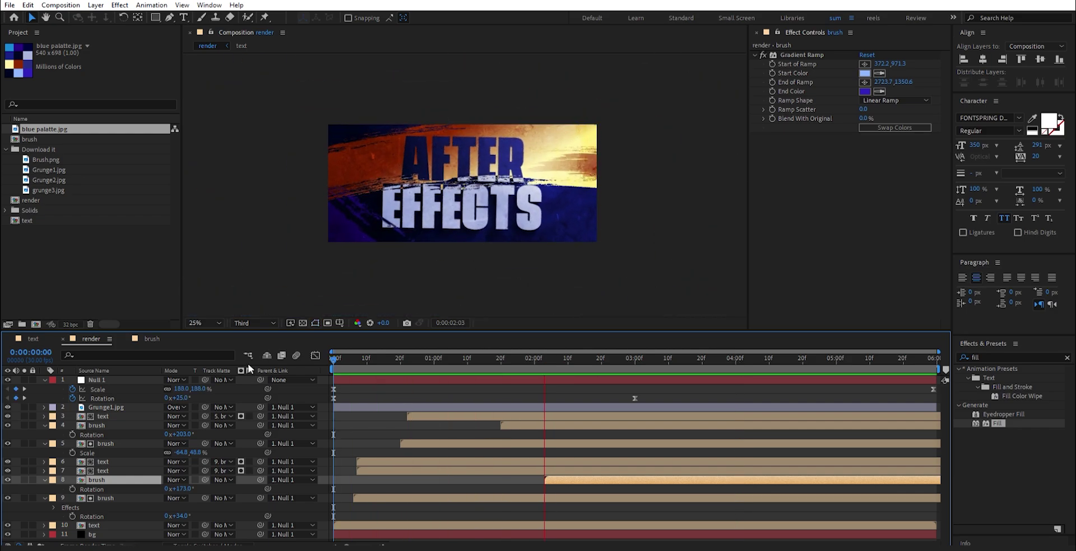
{"action": "key", "text": "period"}
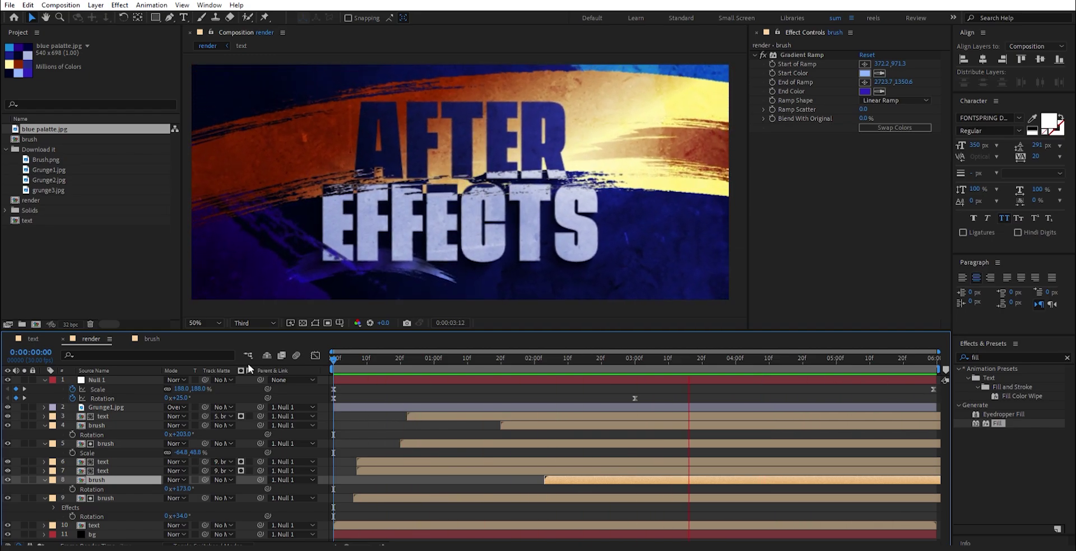
{"action": "key", "text": "space"}
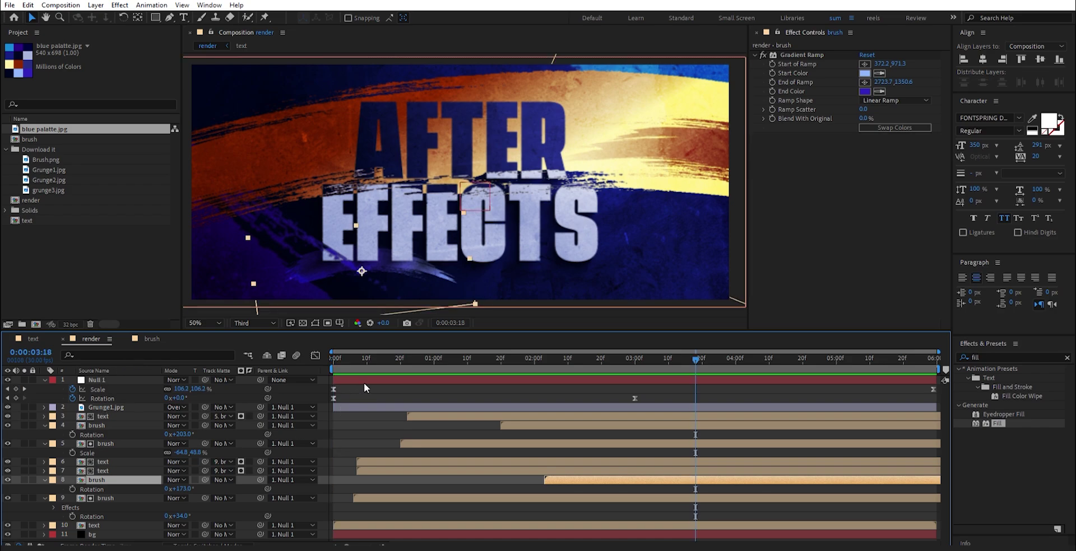
Pre-compose all layers of the render composition, including the null, into a new composition named "completed".
{"action": "left_click", "coordinate": [364, 382]}
{"action": "key", "text": "u"}
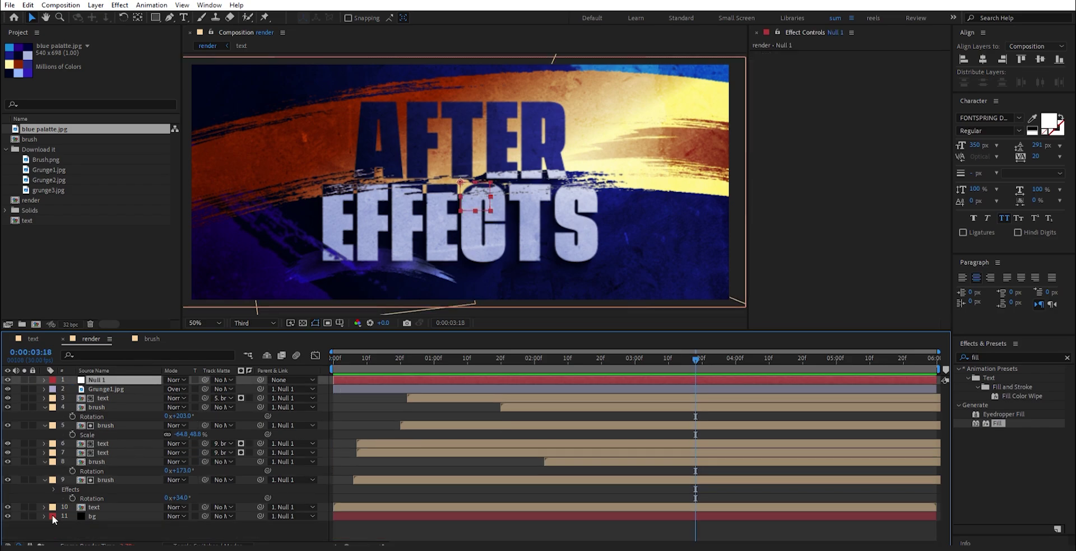
{"action": "left_click_drag", "start_coordinate": [103, 526], "coordinate": [96, 380]}
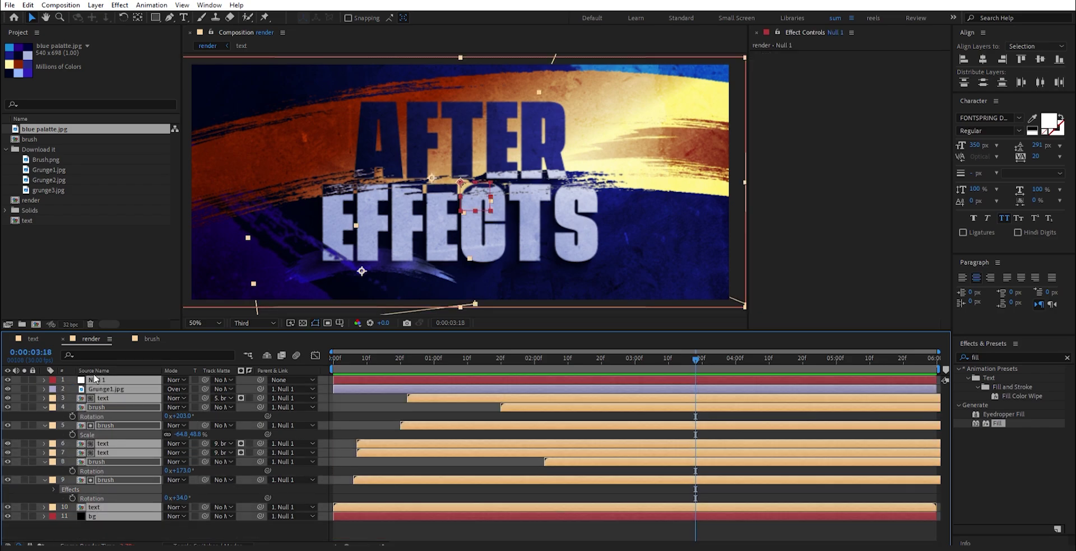
{"action": "right_click", "coordinate": [120, 389]}
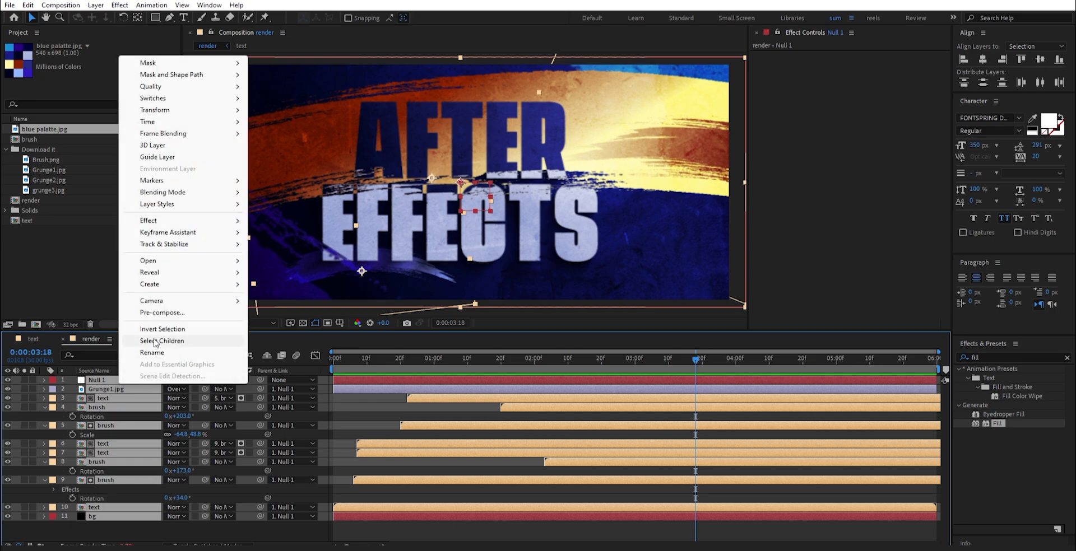
{"action": "left_click", "coordinate": [152, 314]}
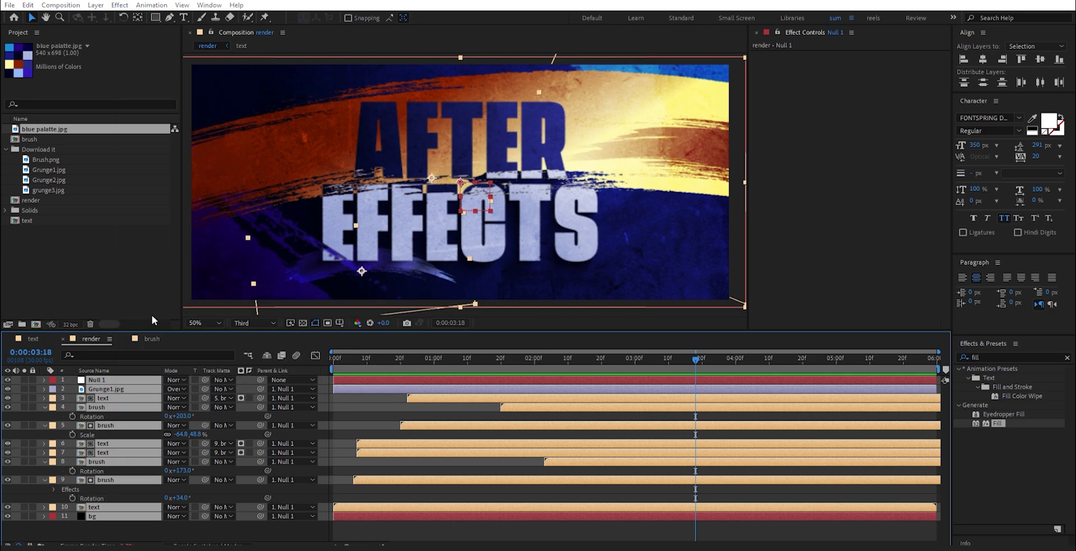
{"action": "type", "text": "completed"}
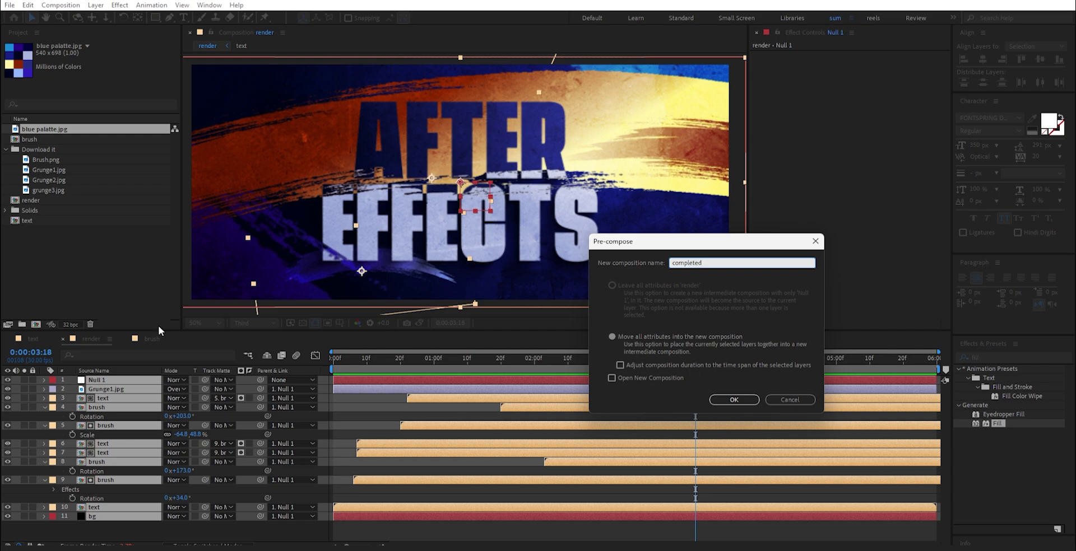
{"action": "left_click", "coordinate": [721, 401]}
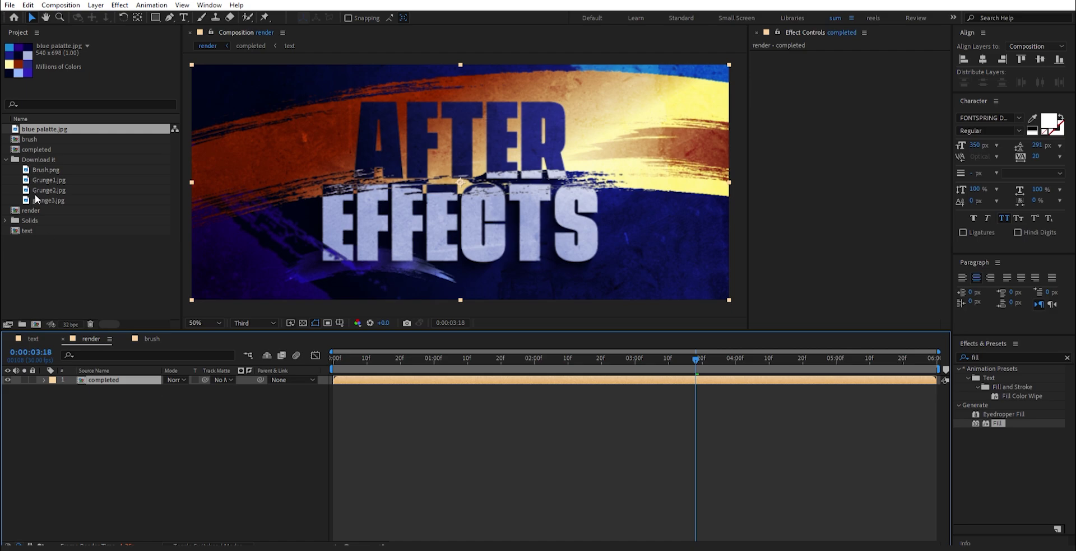
Add the brush composition above the completed layer, rotate it to -32°, and enlarge and move it to cover the whole frame.
{"action": "left_click", "coordinate": [31, 140]}
{"action": "mouse_move", "coordinate": [32, 139]}
{"action": "left_mouse_down"}
{"action": "mouse_move", "coordinate": [96, 411]}
{"action": "mouse_move", "coordinate": [110, 381]}
{"action": "left_mouse_up"}
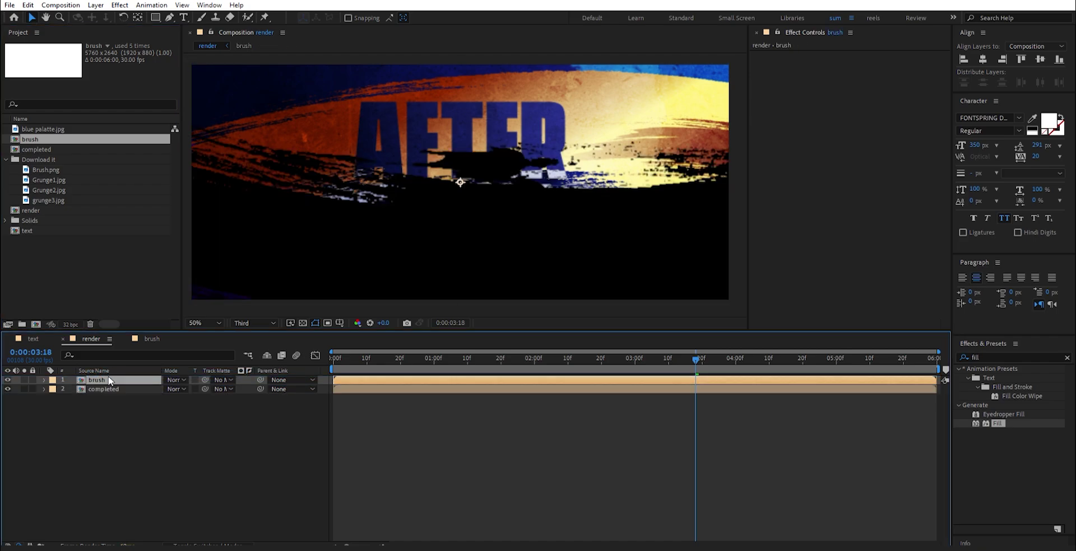
{"action": "key", "text": "comma"}
{"action": "left_click_drag", "start_coordinate": [520, 230], "coordinate": [453, 191]}
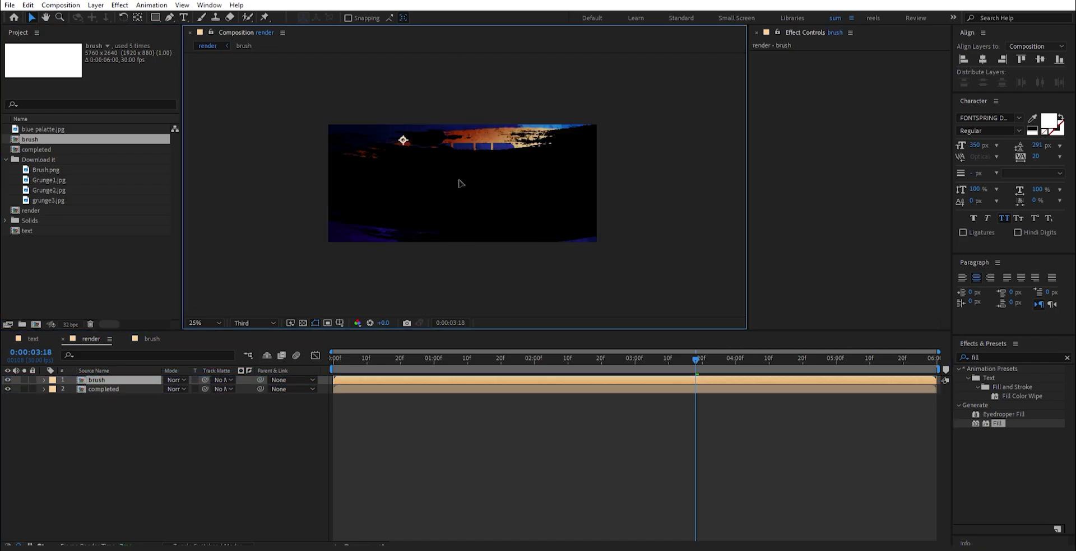
{"action": "key", "text": "r"}
{"action": "mouse_move", "coordinate": [181, 389]}
{"action": "left_mouse_down"}
{"action": "mouse_move", "coordinate": [197, 389]}
{"action": "mouse_move", "coordinate": [162, 389]}
{"action": "left_mouse_up"}
{"action": "left_click_drag", "start_coordinate": [443, 162], "coordinate": [437, 177]}
{"action": "key", "text": "comma"}
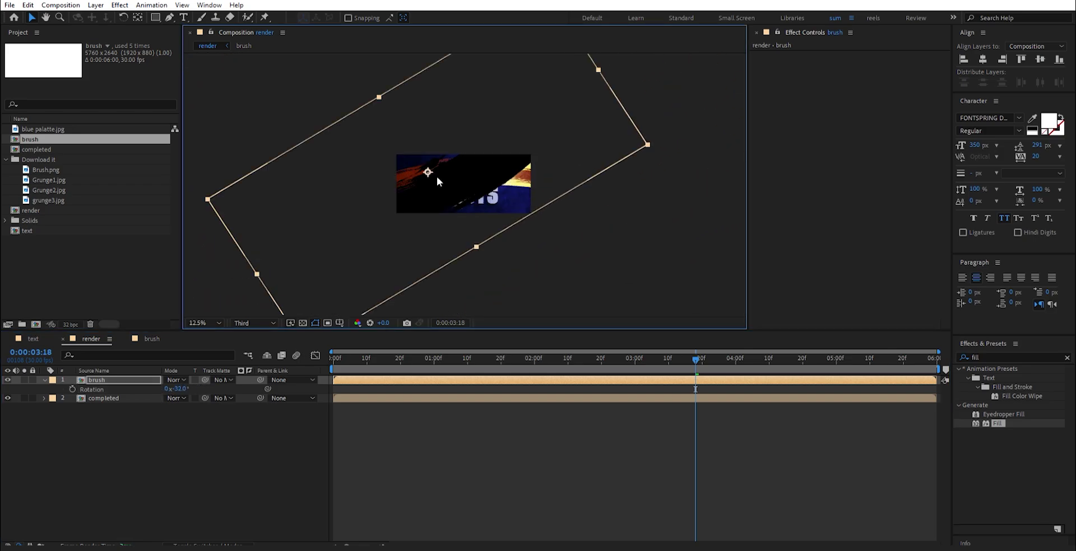
{"action": "mouse_move", "coordinate": [477, 250]}
{"action": "left_mouse_down"}
{"action": "mouse_move", "coordinate": [548, 320]}
{"action": "mouse_move", "coordinate": [509, 305]}
{"action": "mouse_move", "coordinate": [537, 338]}
{"action": "mouse_move", "coordinate": [543, 231]}
{"action": "mouse_move", "coordinate": [497, 195]}
{"action": "left_mouse_up"}
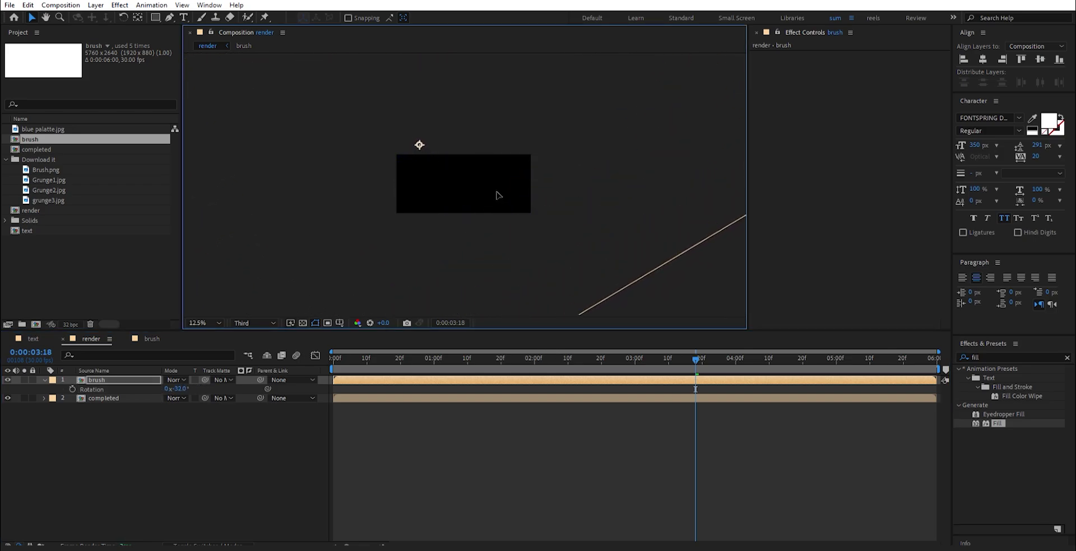
Use the brush layer as the track matte for the completed layer and preview the reveal.
{"action": "left_click", "coordinate": [221, 399]}
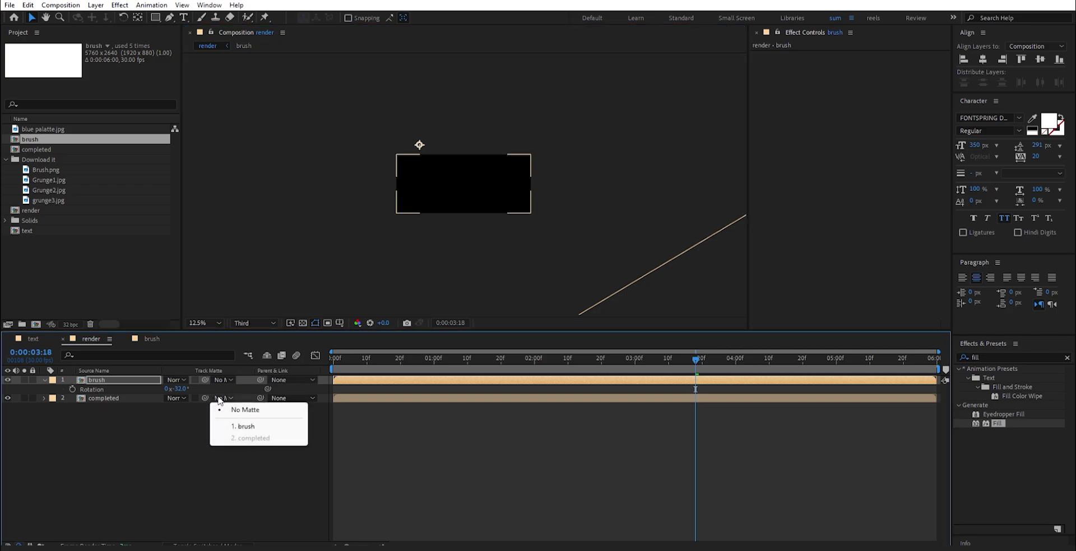
{"action": "left_click", "coordinate": [244, 427]}
{"action": "left_click_drag", "start_coordinate": [396, 363], "coordinate": [306, 359]}
{"action": "key", "text": "space"}
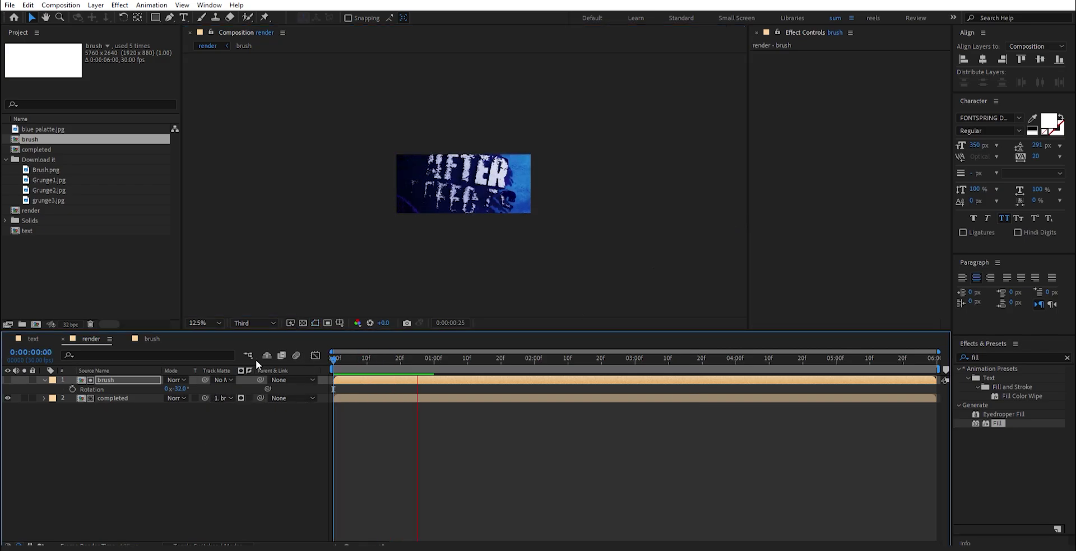
At 0:00:00:18, rotate the brush matte to 45°, and enlarge and reposition it until it covers the whole frame.
{"action": "mouse_move", "coordinate": [416, 361]}
{"action": "left_mouse_down"}
{"action": "mouse_move", "coordinate": [364, 361]}
{"action": "mouse_move", "coordinate": [410, 362]}
{"action": "mouse_move", "coordinate": [395, 363]}
{"action": "left_mouse_up"}
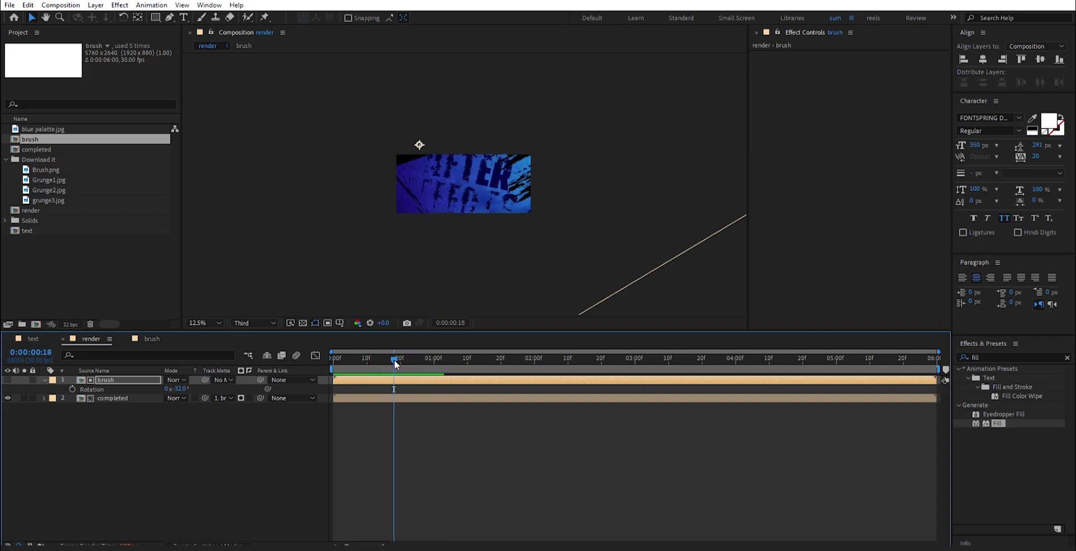
{"action": "left_click_drag", "start_coordinate": [180, 389], "coordinate": [223, 394]}
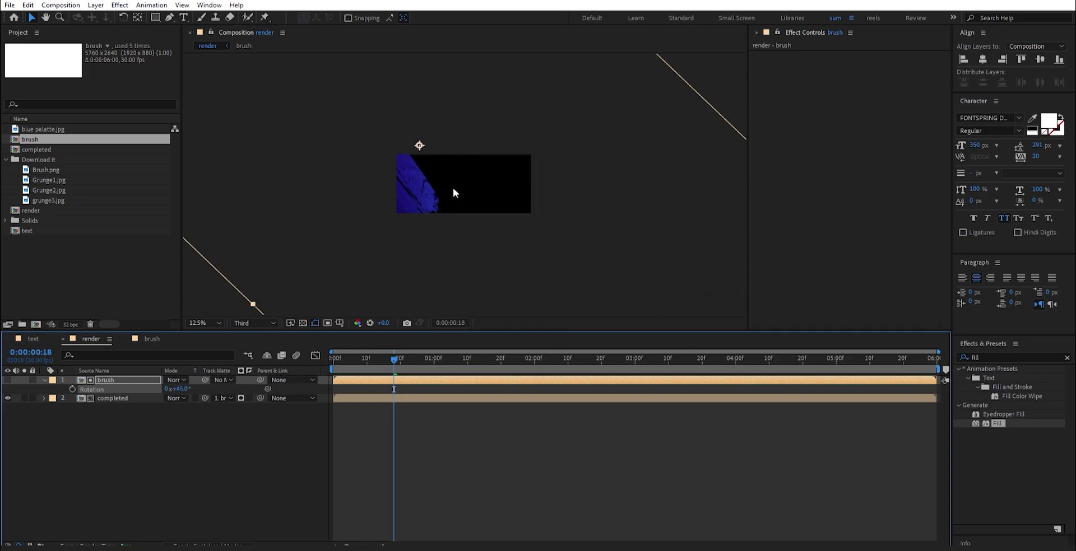
{"action": "mouse_move", "coordinate": [425, 199]}
{"action": "left_mouse_down"}
{"action": "mouse_move", "coordinate": [505, 153]}
{"action": "mouse_move", "coordinate": [500, 177]}
{"action": "mouse_move", "coordinate": [514, 189]}
{"action": "left_mouse_up"}
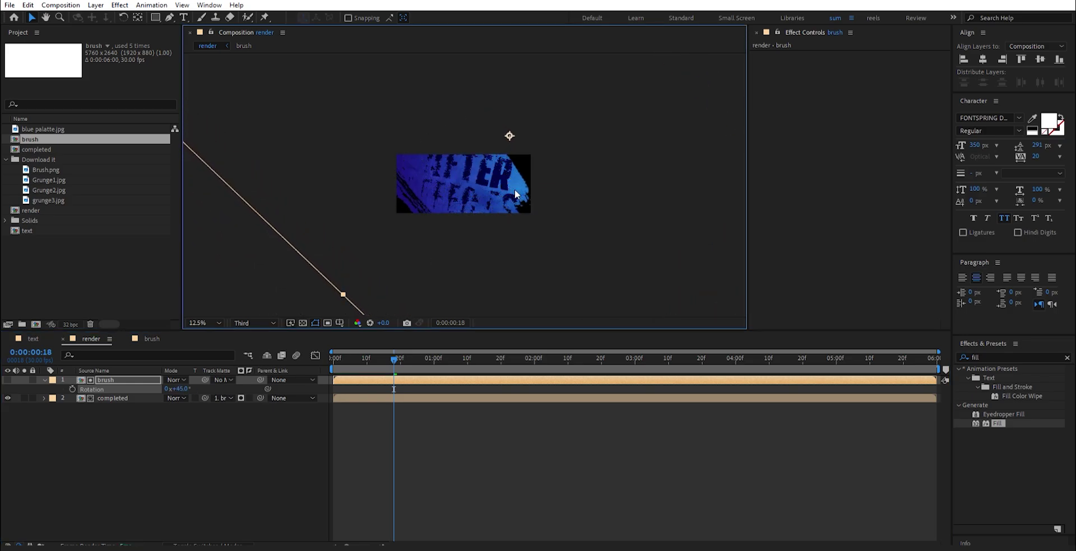
{"action": "key", "text": "comma"}
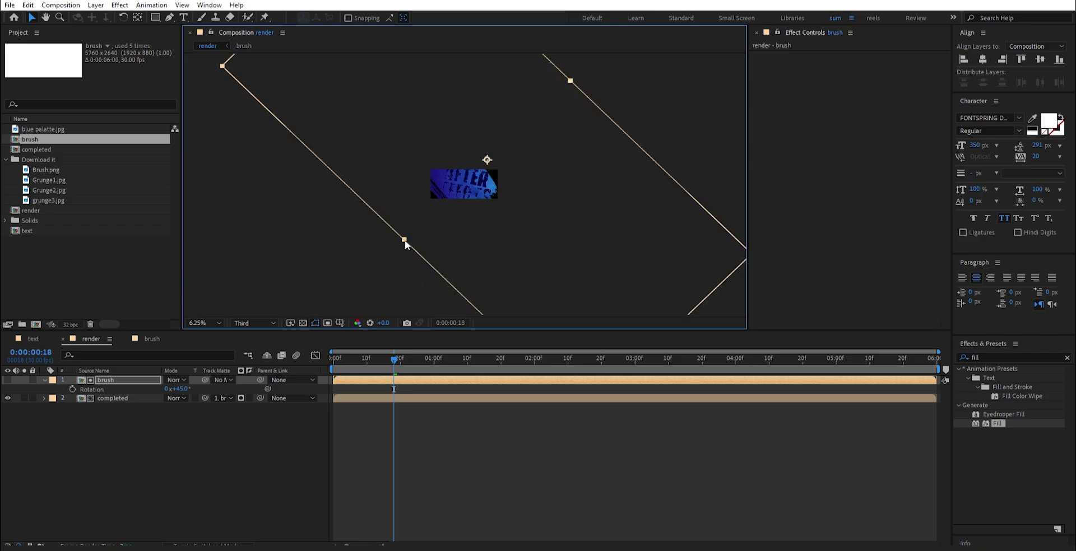
{"action": "left_click_drag", "start_coordinate": [403, 242], "coordinate": [385, 264]}
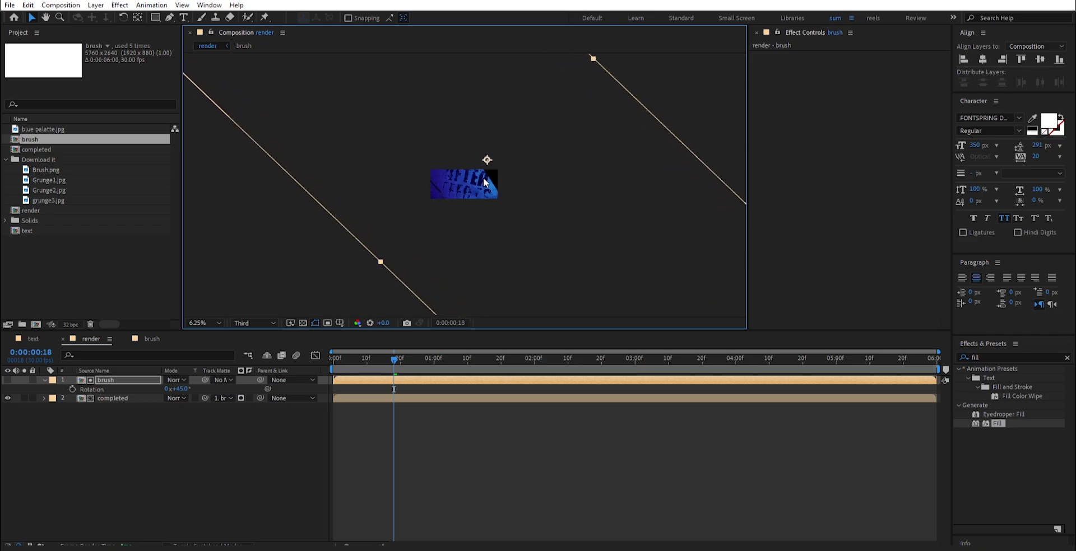
{"action": "left_click_drag", "start_coordinate": [484, 183], "coordinate": [527, 232]}
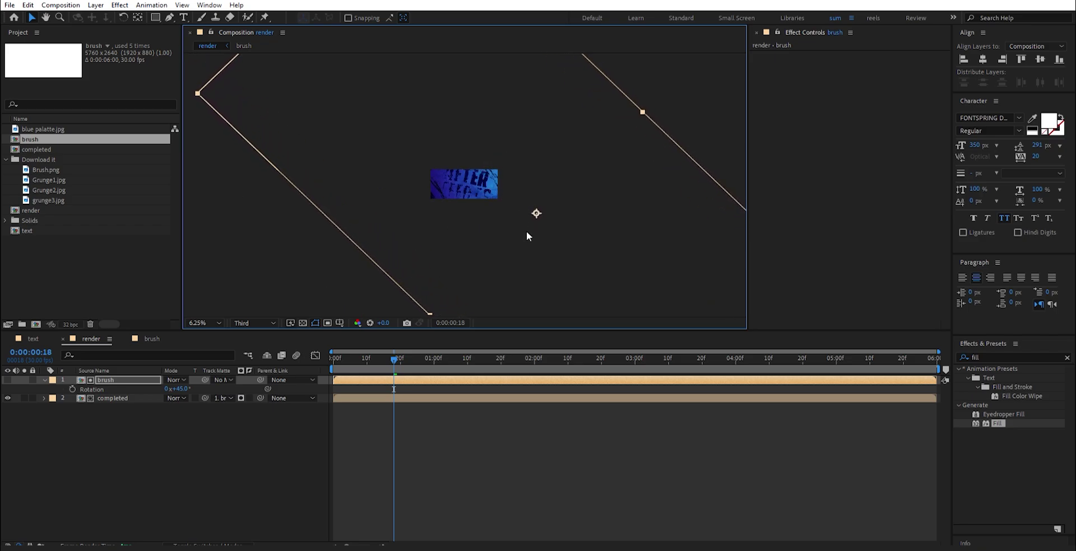
{"action": "left_click_drag", "start_coordinate": [642, 115], "coordinate": [663, 101]}
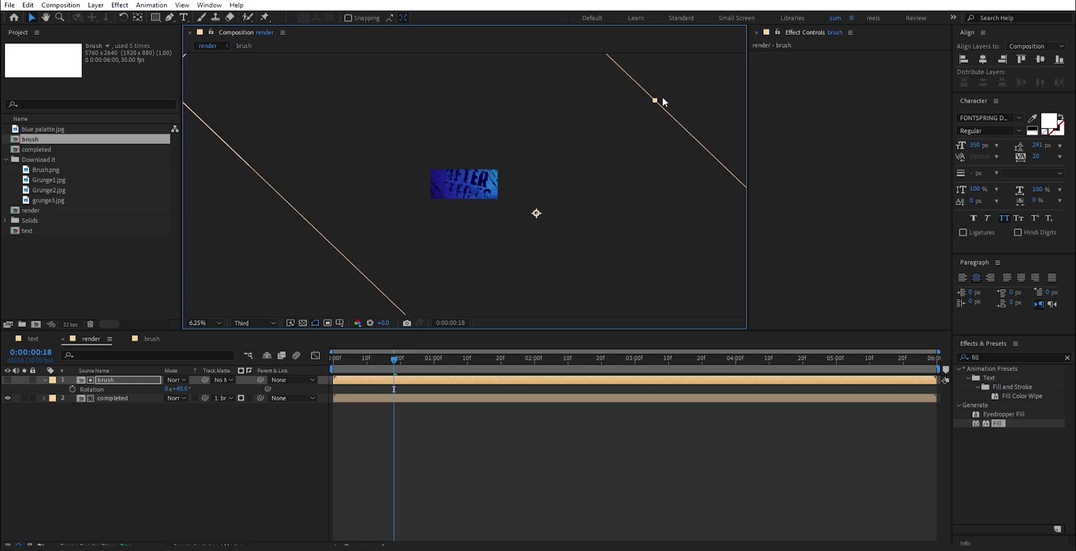
Enlarge and reposition the brush matte further so it covers the whole frame around 0:00:01:12.
{"action": "mouse_move", "coordinate": [396, 360]}
{"action": "left_mouse_down"}
{"action": "mouse_move", "coordinate": [464, 359]}
{"action": "mouse_move", "coordinate": [355, 359]}
{"action": "mouse_move", "coordinate": [478, 344]}
{"action": "left_mouse_up"}
{"action": "left_click_drag", "start_coordinate": [660, 95], "coordinate": [683, 83]}
{"action": "left_click_drag", "start_coordinate": [463, 189], "coordinate": [471, 184]}
{"action": "left_click_drag", "start_coordinate": [687, 72], "coordinate": [695, 63]}
Preview the brush reveal in the render composition from the first frame.
{"action": "key", "text": "period"}
{"action": "key", "text": "period"}
{"action": "key", "text": "period"}
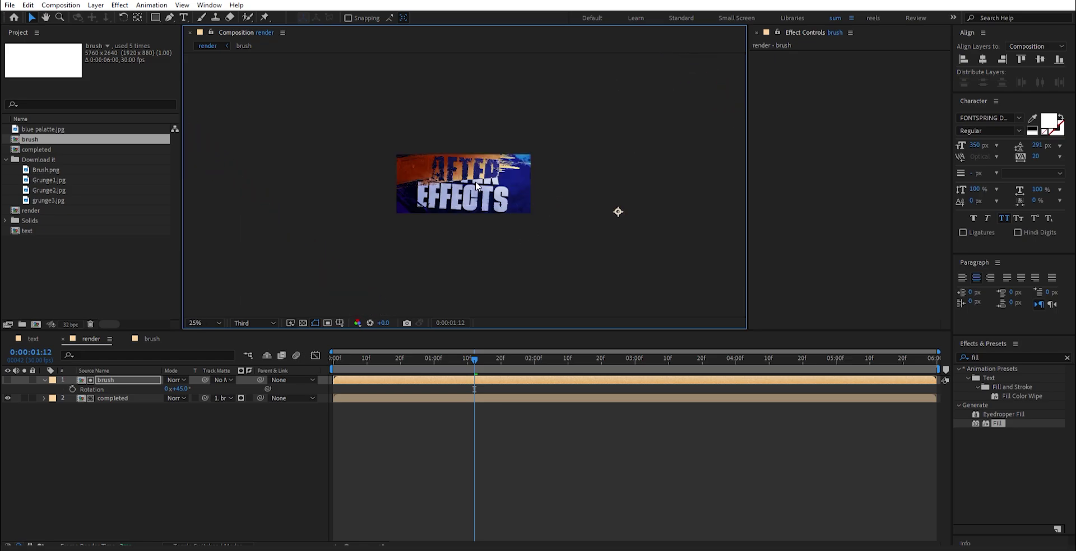
{"action": "key", "text": "comma"}
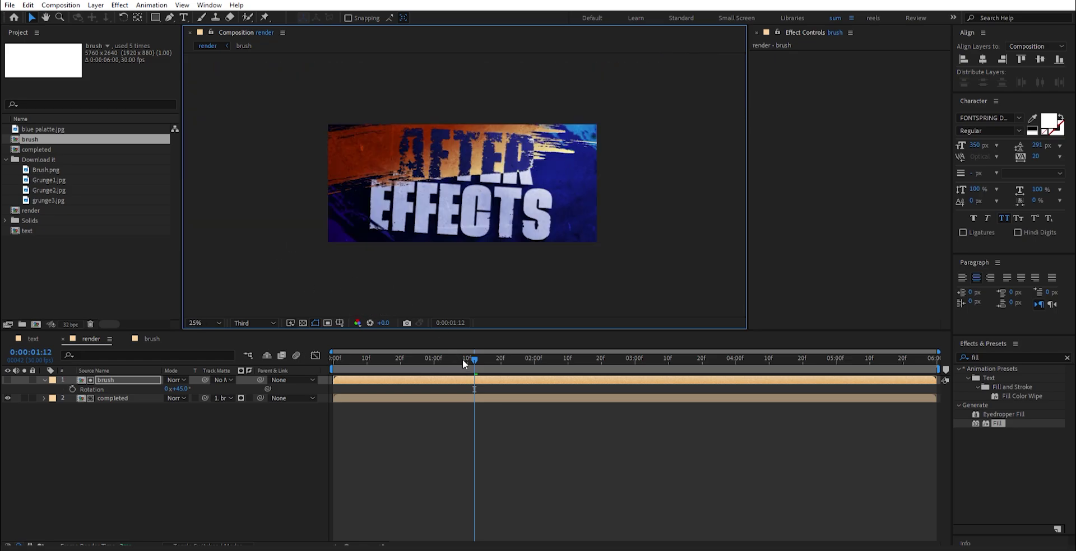
{"action": "left_click_drag", "start_coordinate": [465, 365], "coordinate": [247, 357]}
{"action": "key", "text": "space"}
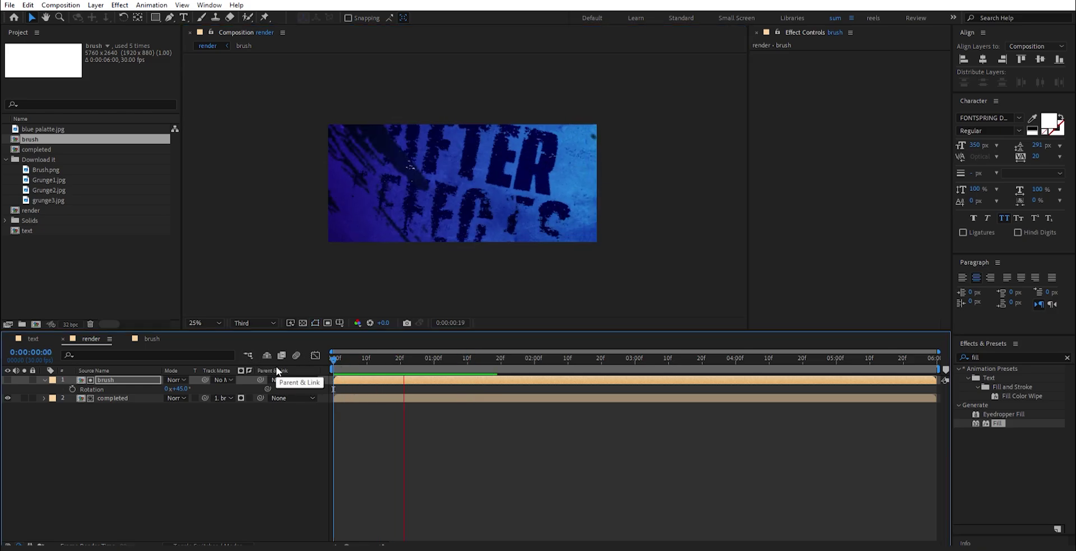
{"action": "key", "text": "space"}
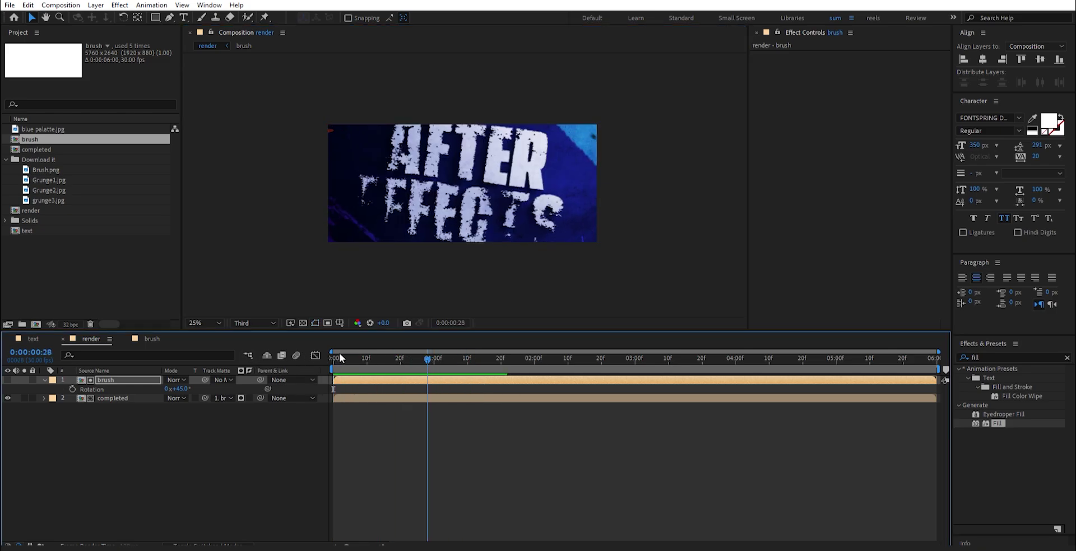
Add an adjustment layer above the brush and completed layers and apply the Posterize Time effect to it.
{"action": "right_click", "coordinate": [149, 445]}
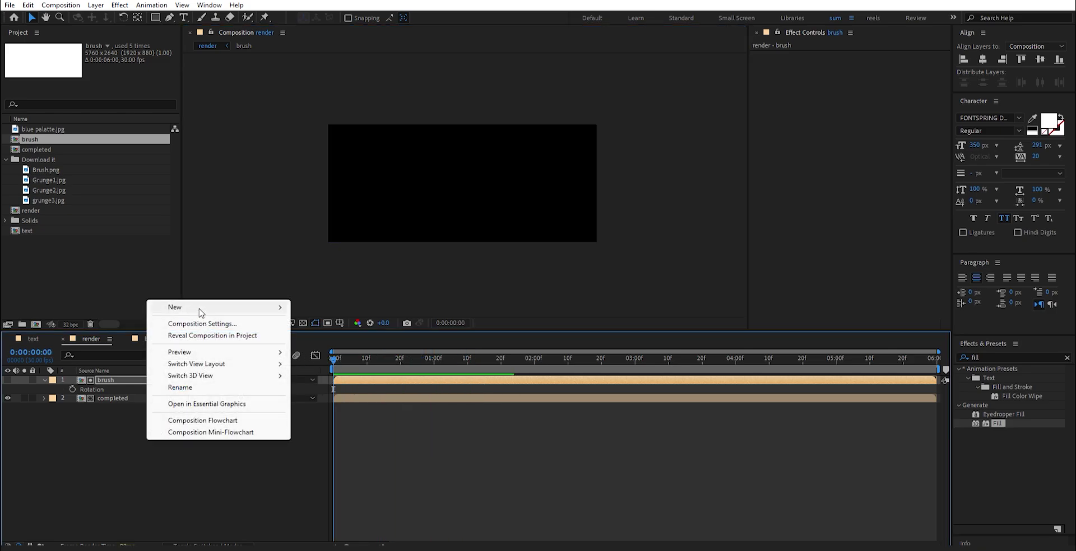
{"action": "mouse_move", "coordinate": [200, 309]}
{"action": "left_click", "coordinate": [356, 394]}
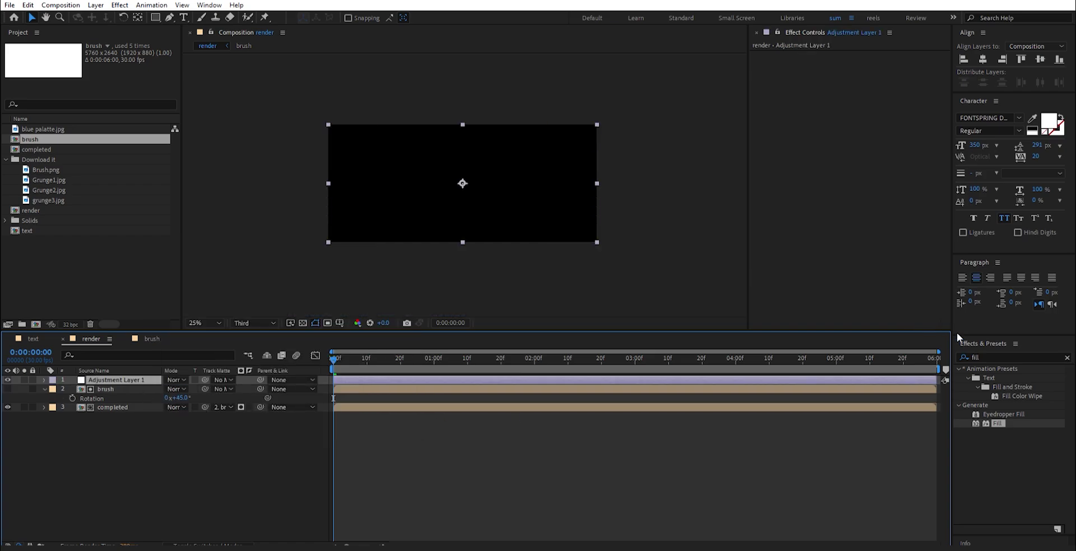
{"action": "left_click", "coordinate": [983, 356]}
{"action": "type", "text": "poster"}
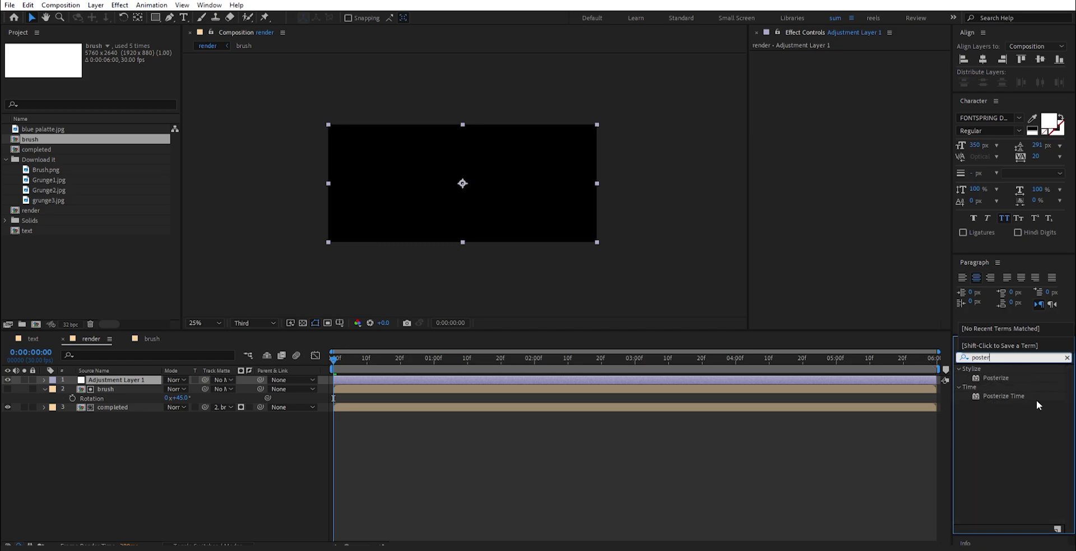
{"action": "left_click", "coordinate": [1034, 398]}
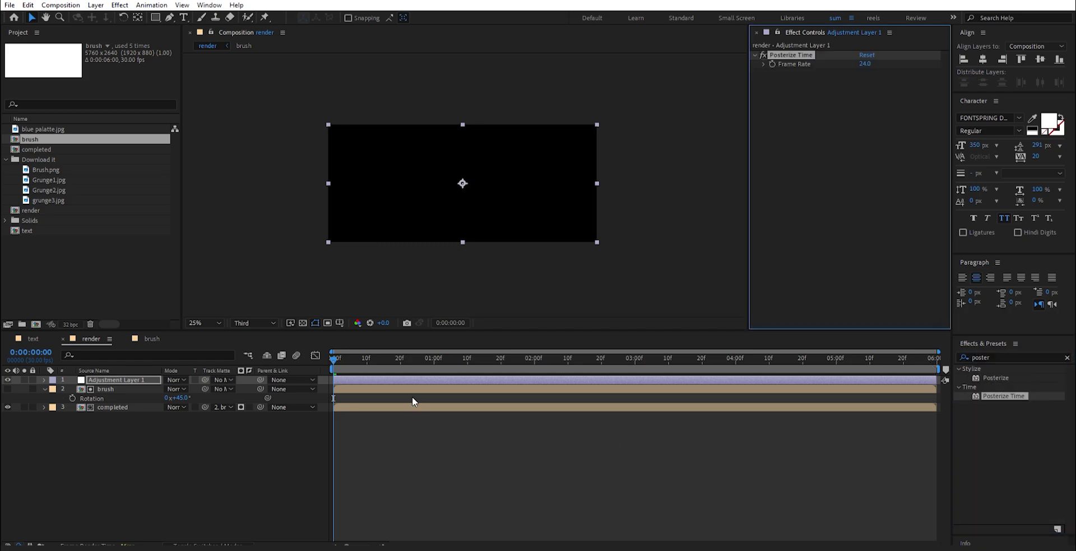
Set the Posterize Time frame rate to 20 and preview the animation.
{"action": "left_click", "coordinate": [864, 64]}
{"action": "type", "text": "20"}
{"action": "key", "text": "Return"}
{"action": "key", "text": "space"}
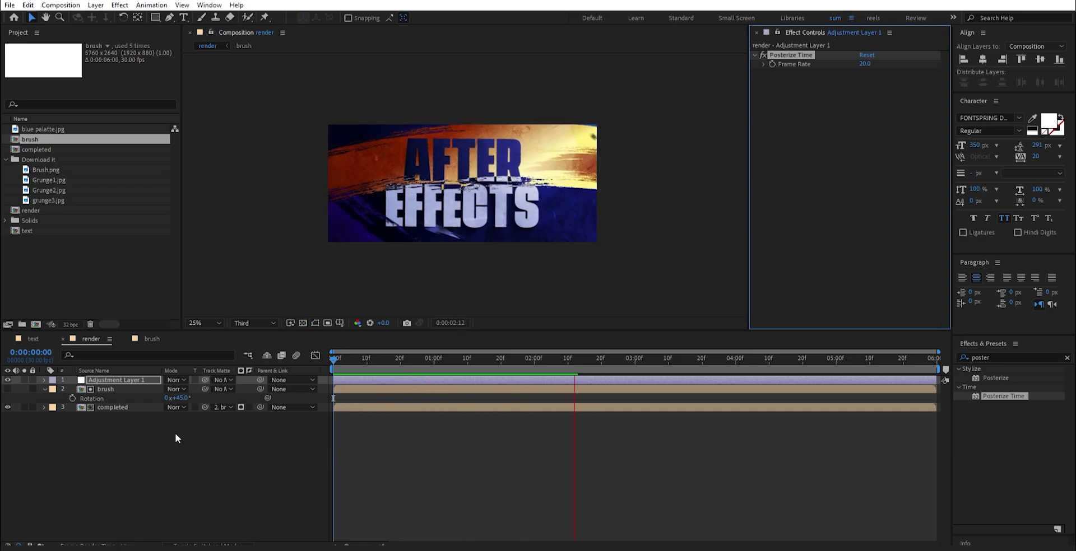
{"action": "key", "text": "space"}
{"action": "left_click_drag", "start_coordinate": [382, 357], "coordinate": [571, 365]}
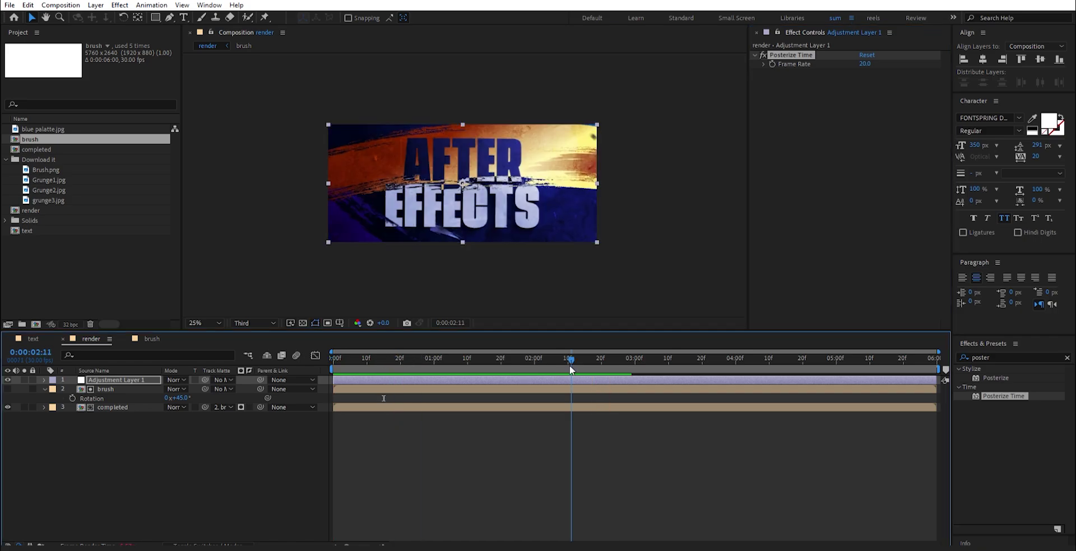
Open the completed composition, go to 0:00:03:16 and add Grunge2.jpg directly below the Null 1 layer.
{"action": "left_click", "coordinate": [112, 408]}
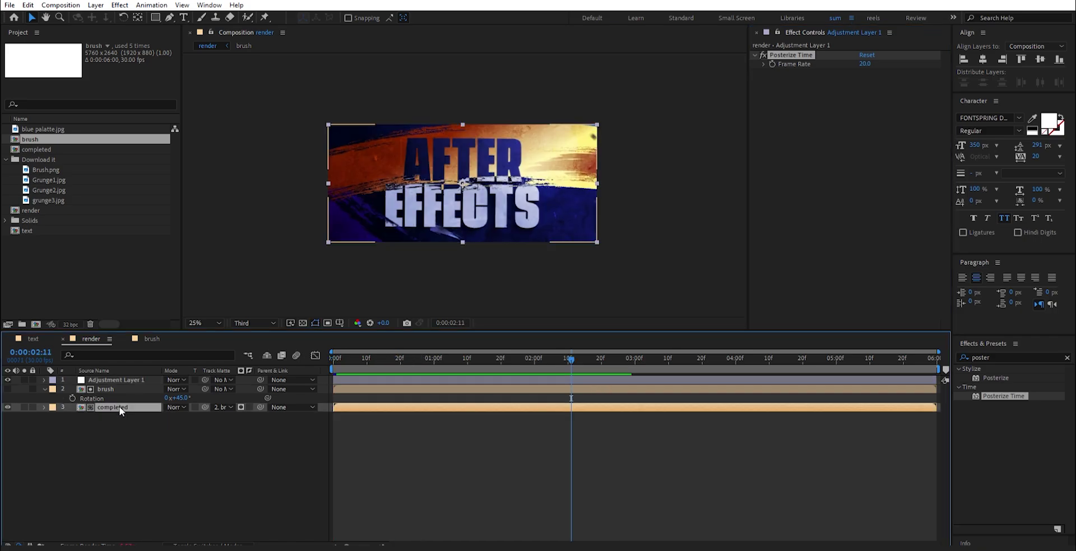
{"action": "double_click", "coordinate": [120, 409]}
{"action": "left_click_drag", "start_coordinate": [398, 360], "coordinate": [689, 361]}
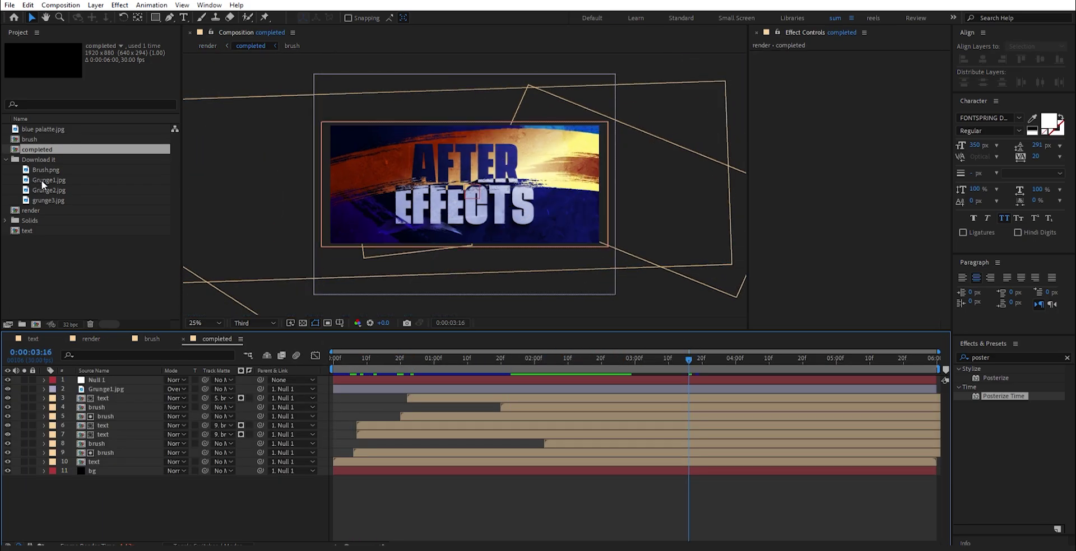
{"action": "left_click_drag", "start_coordinate": [42, 189], "coordinate": [83, 384]}
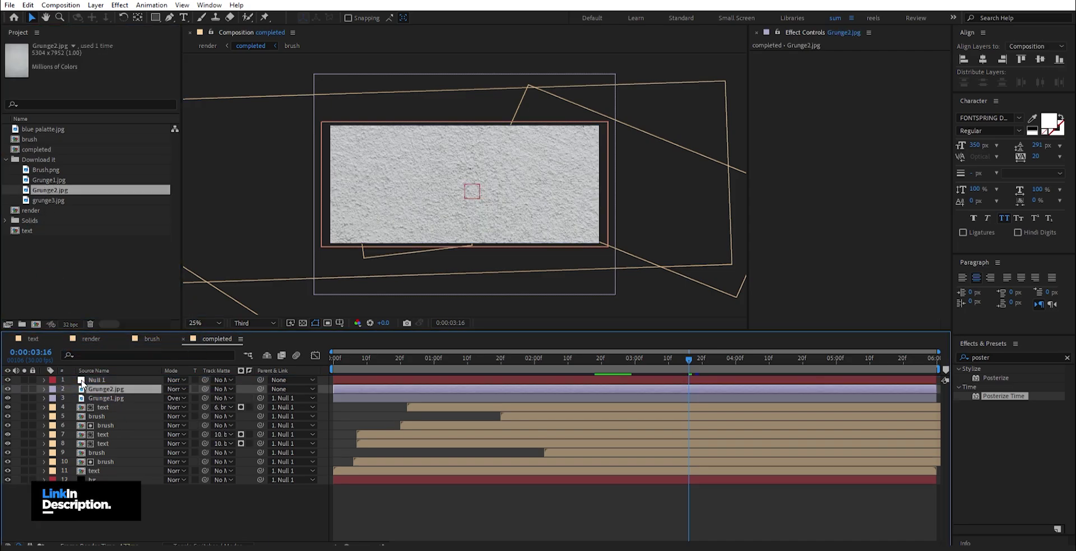
Scale the Grunge2.jpg layer down to the width of the frame and set its blending mode to Lighten.
{"action": "key", "text": "comma"}
{"action": "key", "text": "comma"}
{"action": "key", "text": "comma"}
{"action": "key", "text": "comma"}
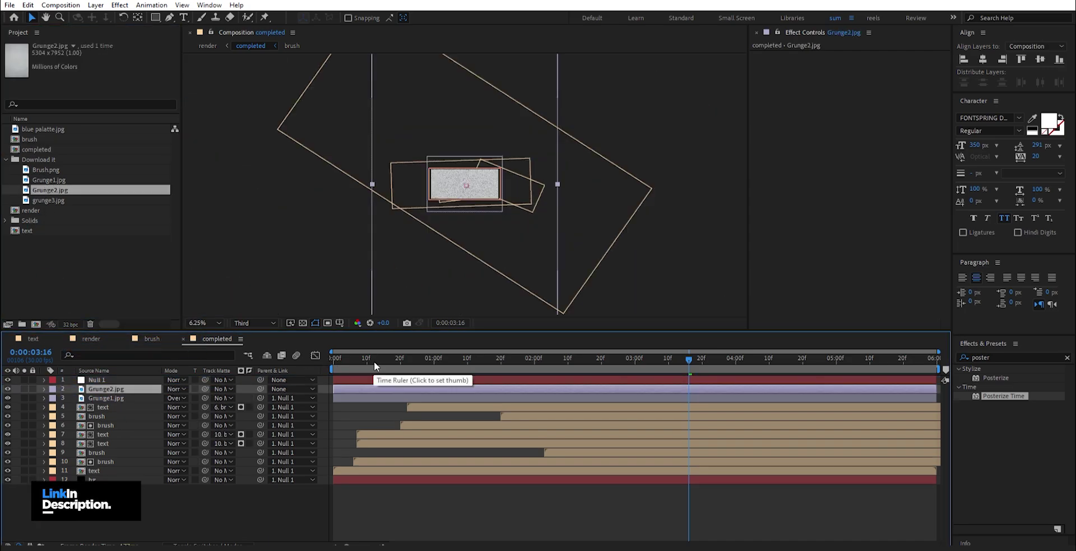
{"action": "left_click_drag", "start_coordinate": [371, 185], "coordinate": [431, 182]}
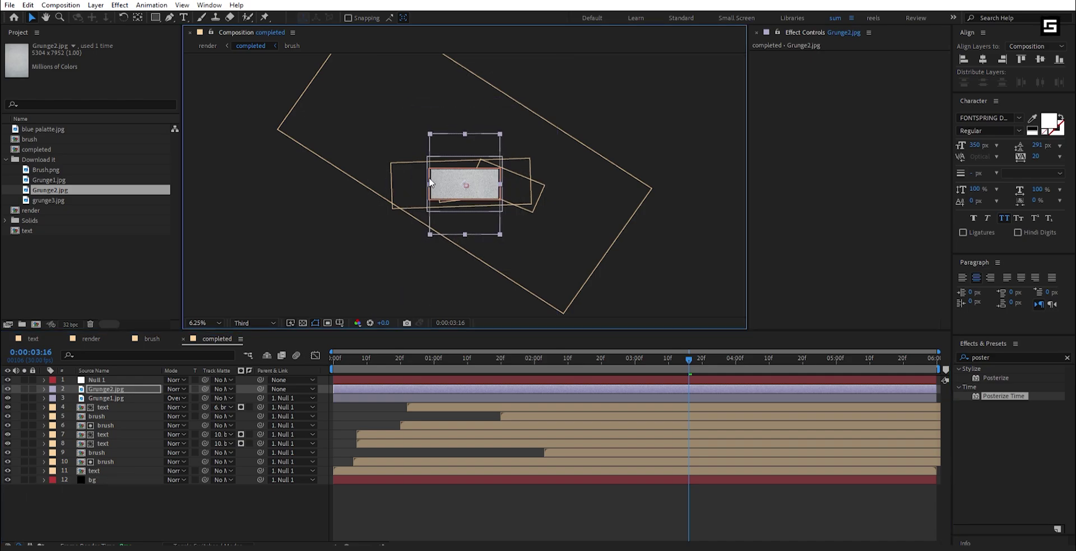
{"action": "key", "text": "period"}
{"action": "key", "text": "period"}
{"action": "key", "text": "period"}
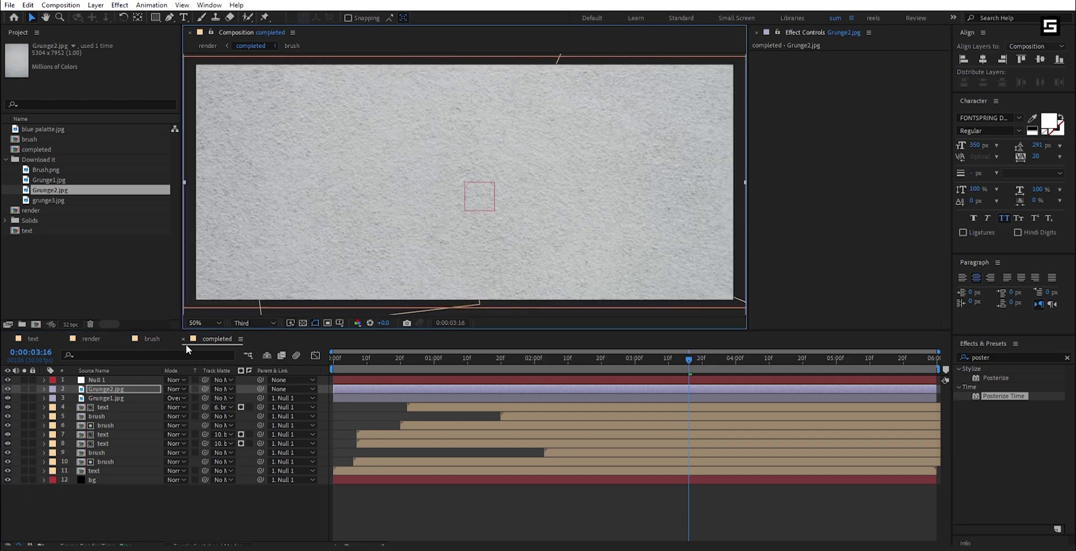
{"action": "left_click", "coordinate": [173, 392]}
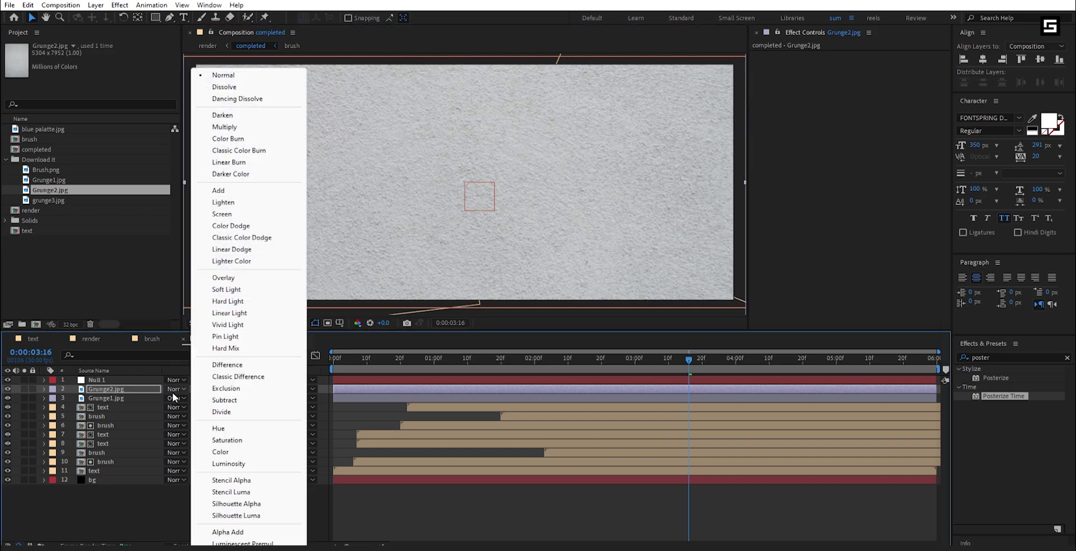
{"action": "left_click", "coordinate": [228, 203]}
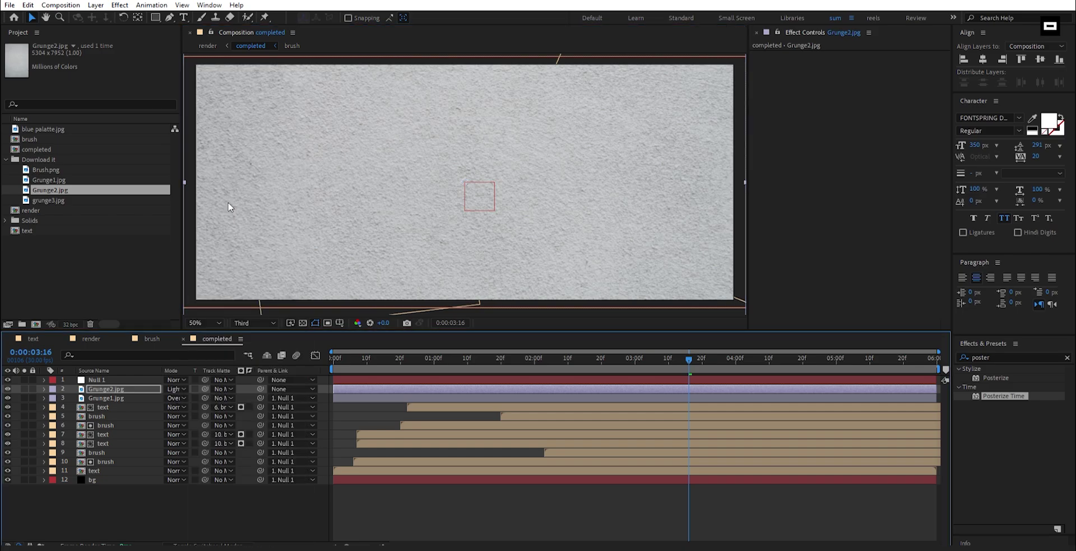
Apply the Levels effect to the Grunge2.jpg layer and lower its gamma to 0.09.
{"action": "left_click", "coordinate": [1001, 358]}
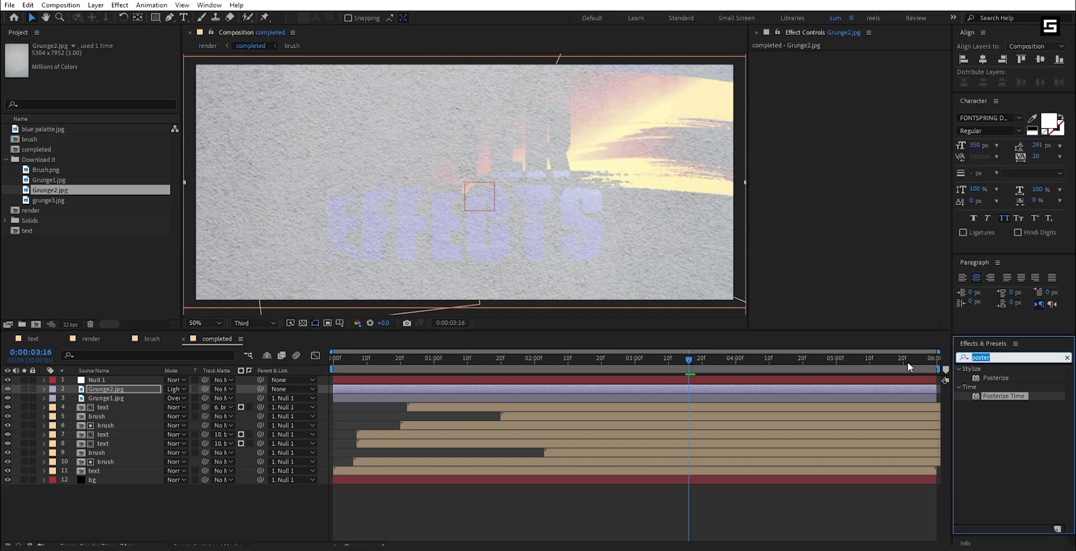
{"action": "type", "text": "le"}
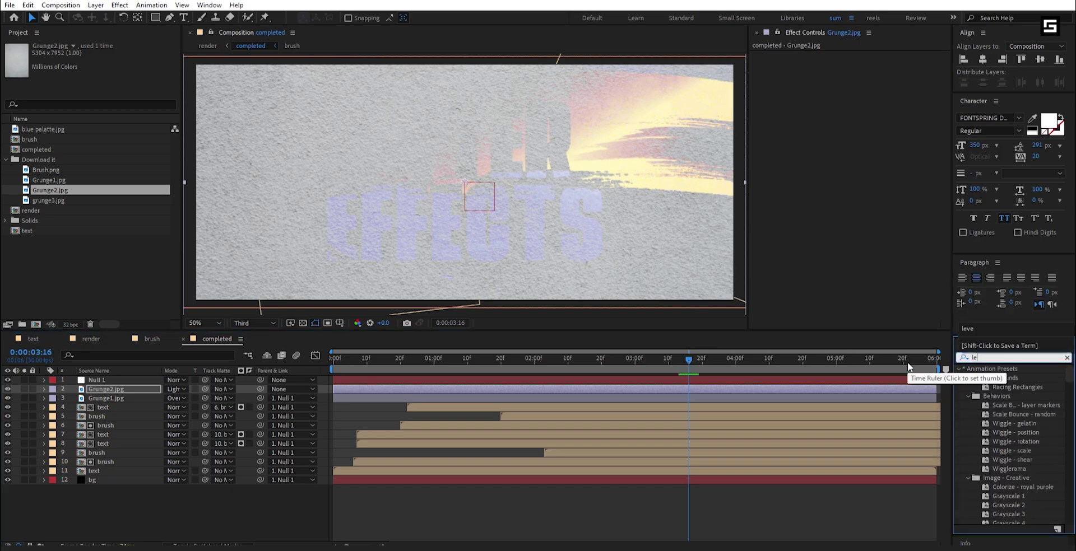
{"action": "type", "text": "vels"}
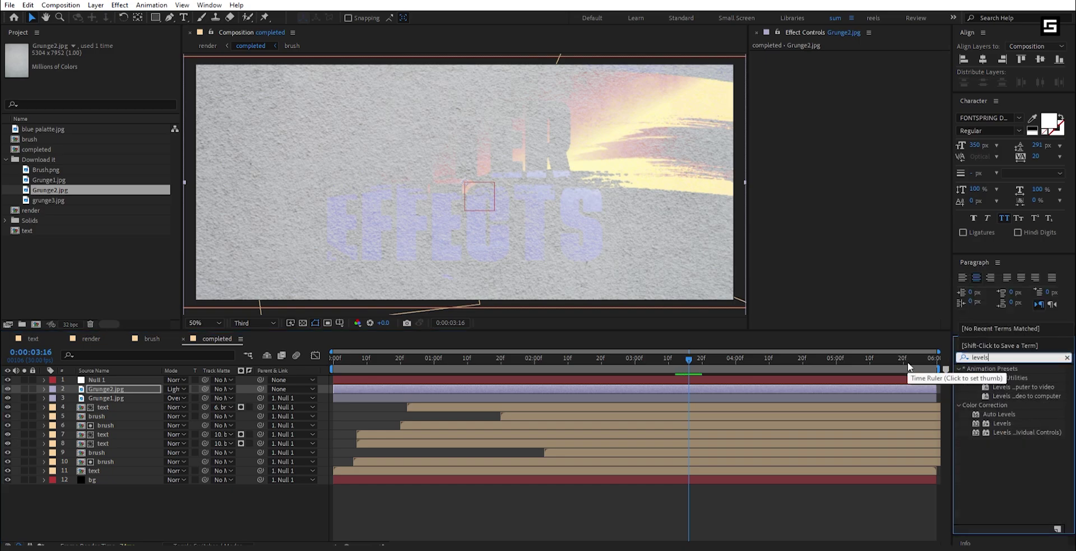
{"action": "double_click", "coordinate": [1005, 424]}
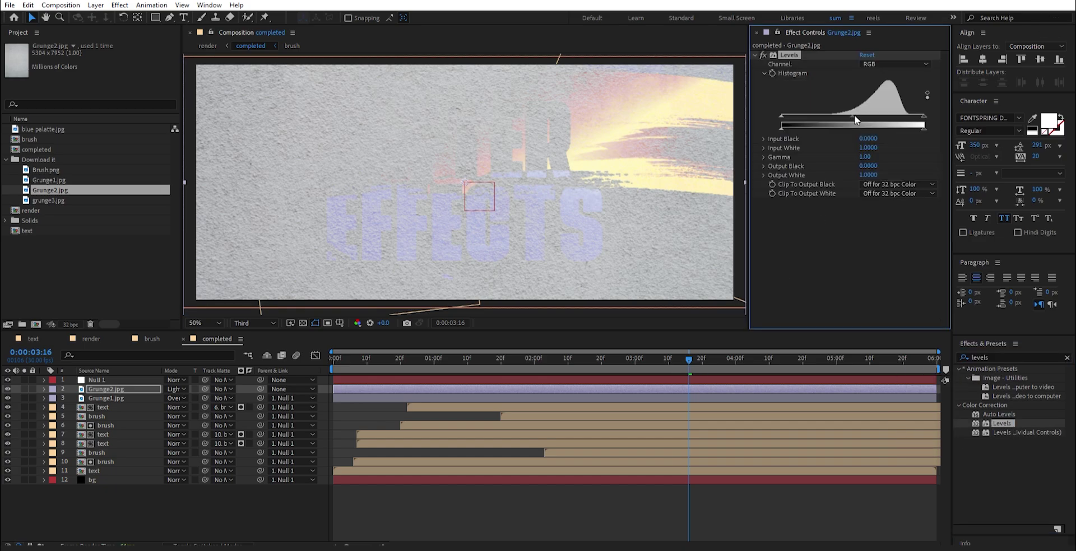
{"action": "left_click_drag", "start_coordinate": [903, 125], "coordinate": [913, 122]}
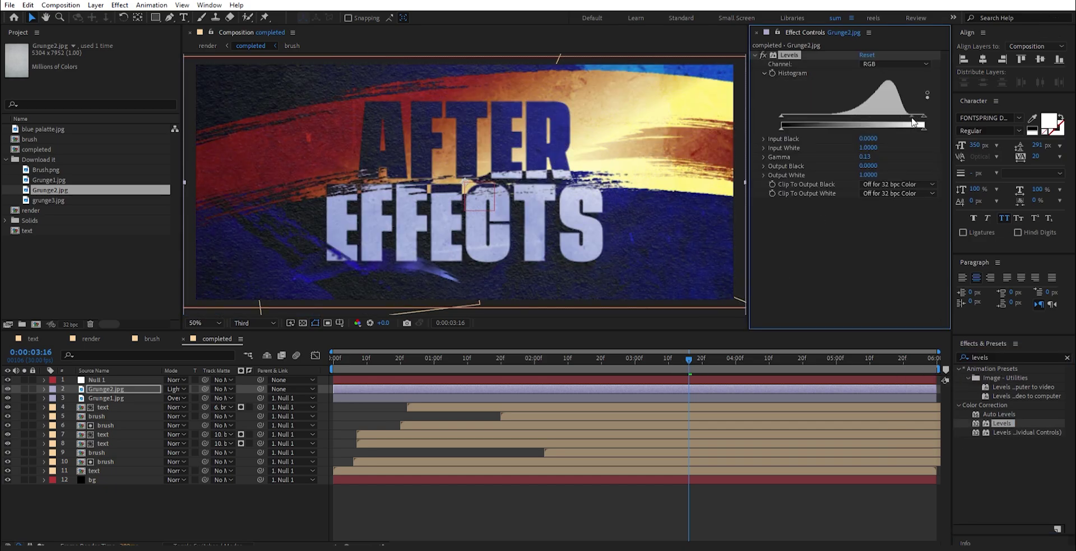
{"action": "left_click_drag", "start_coordinate": [913, 122], "coordinate": [916, 121]}
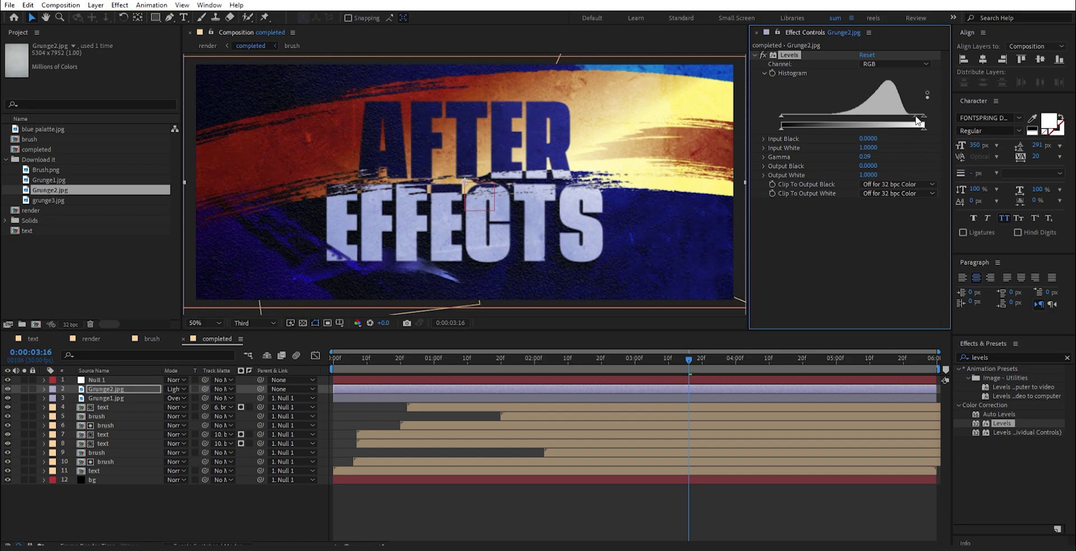
Return to the render composition and scrub back toward its start to review the textured reveal.
{"action": "left_click", "coordinate": [91, 339]}
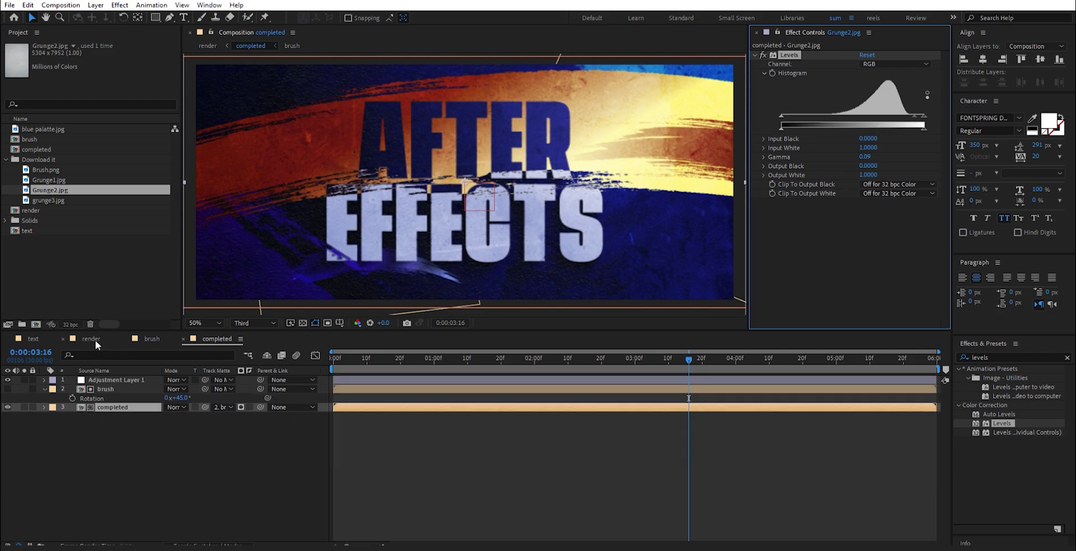
{"action": "left_click_drag", "start_coordinate": [455, 365], "coordinate": [324, 370]}
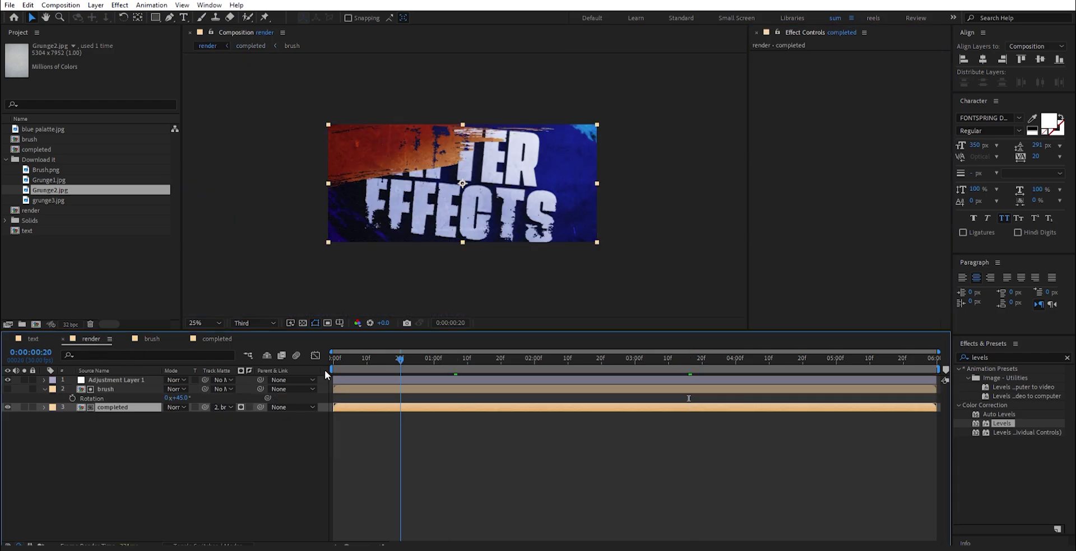